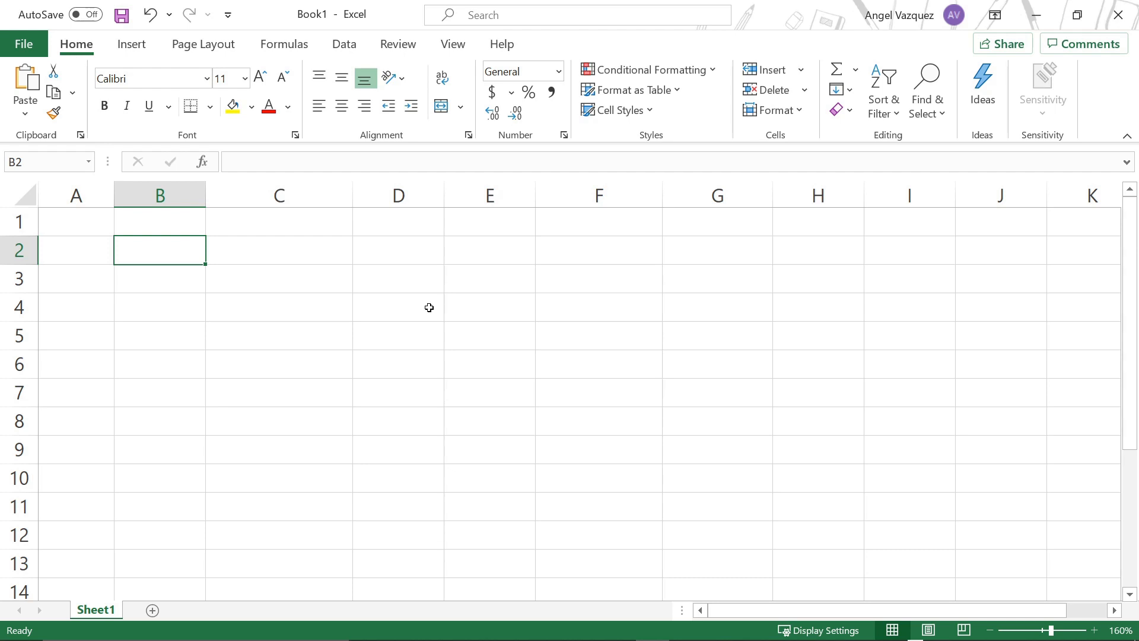
Step: Enter a grocery list title that begins with the owner's first name in cell B2
{"action": "type", "text": "Angle"}
{"action": "key", "text": "BackSpace"}
{"action": "key", "text": "BackSpace"}
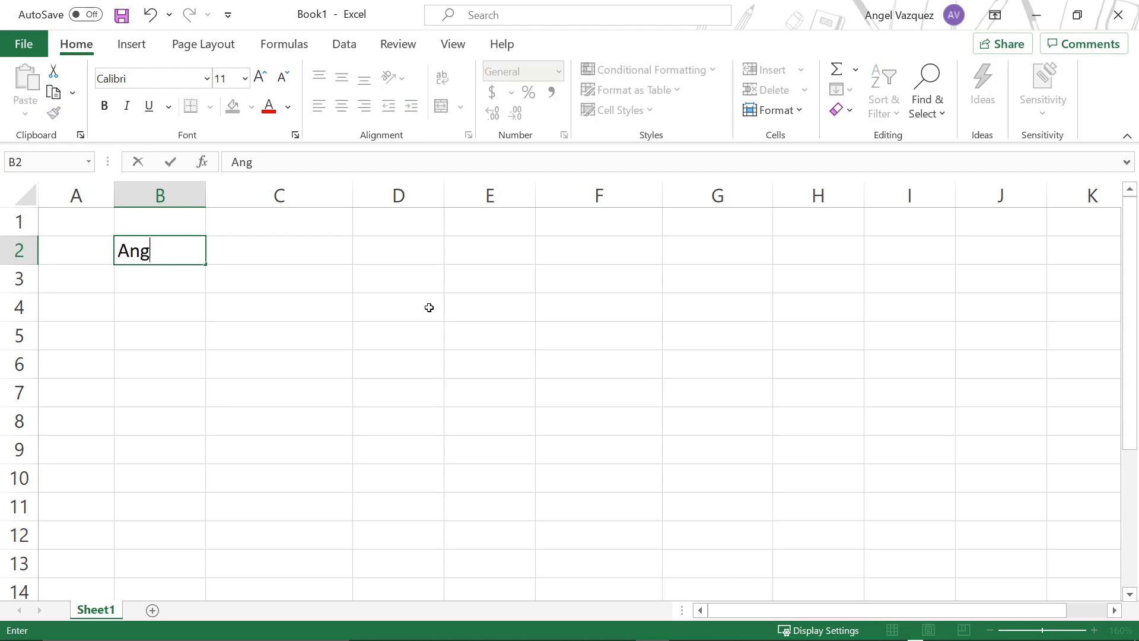
{"action": "type", "text": "el's G"}
{"action": "key", "text": "BackSpace"}
{"action": "type", "text": "rocer"}
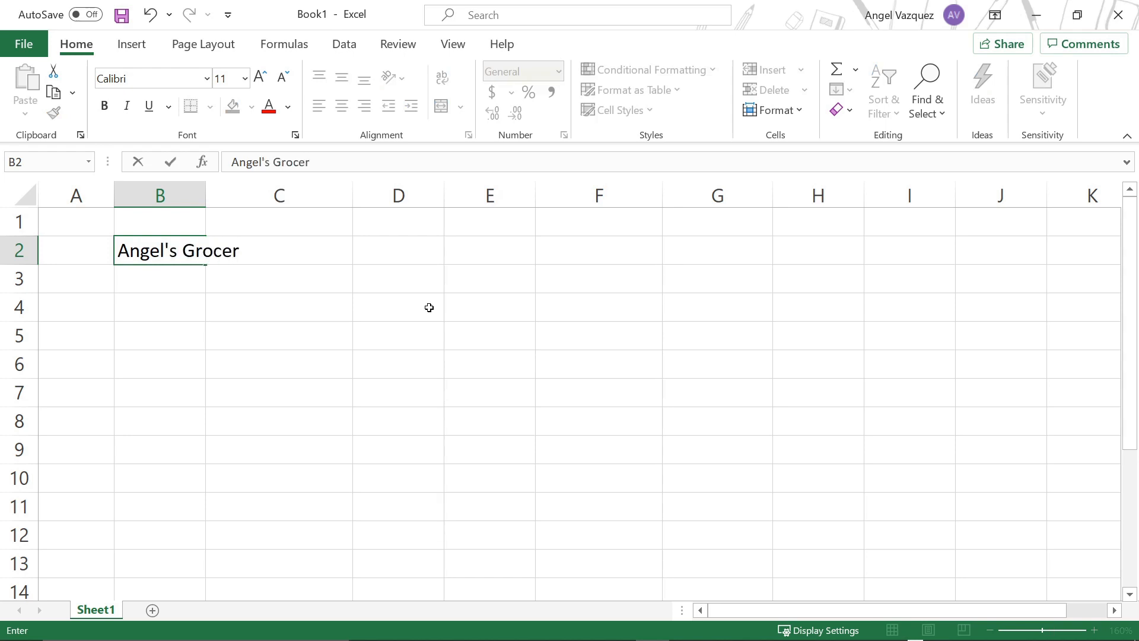
{"action": "type", "text": "y List"}
{"action": "key", "text": "Return"}
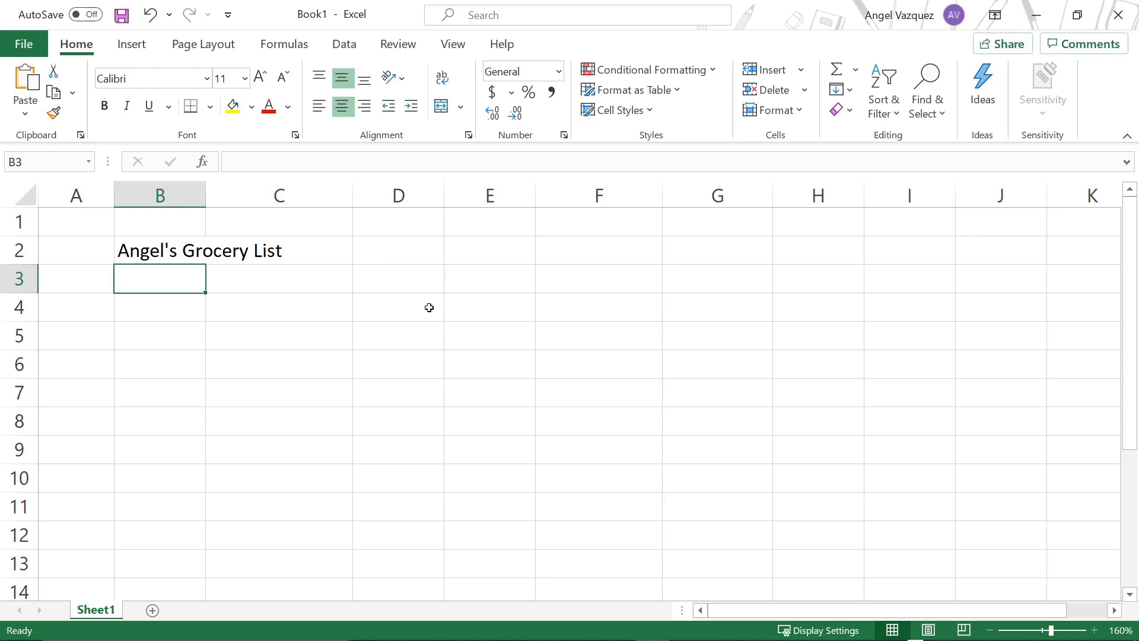
Step: Enter # as the column header in B3 and number the rows 1 through 4 in B4:B7
{"action": "type", "text": "#"}
{"action": "key", "text": "Return"}
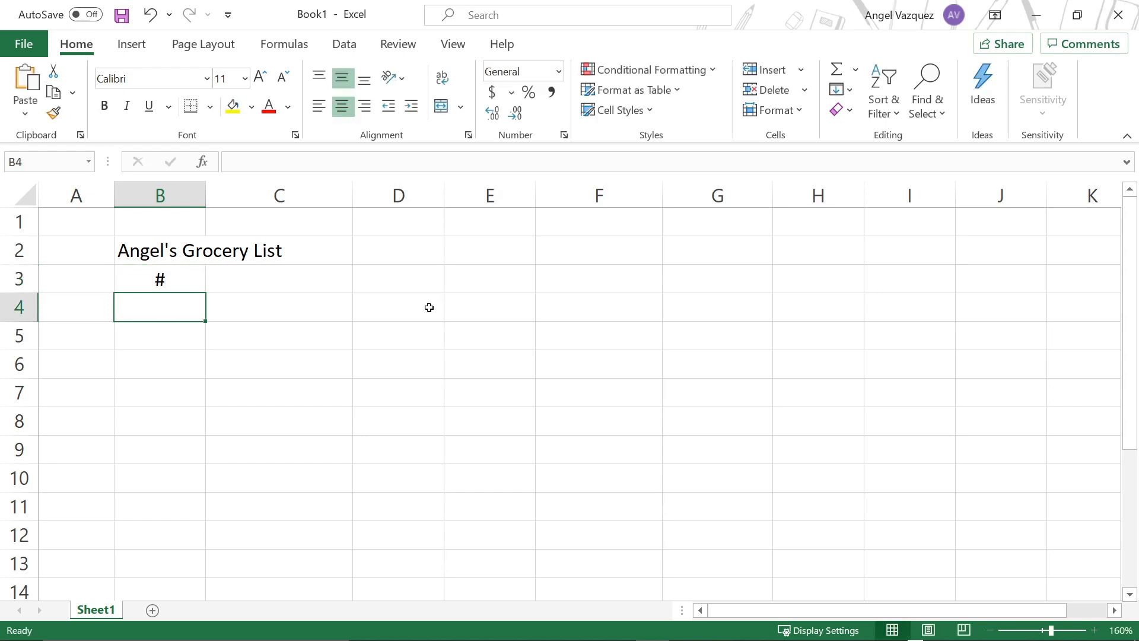
{"action": "key", "text": "Up"}
{"action": "key", "text": "Down"}
{"action": "key", "text": "Up"}
{"action": "key", "text": "Down"}
{"action": "type", "text": "1"}
{"action": "key", "text": "Return"}
{"action": "type", "text": "2"}
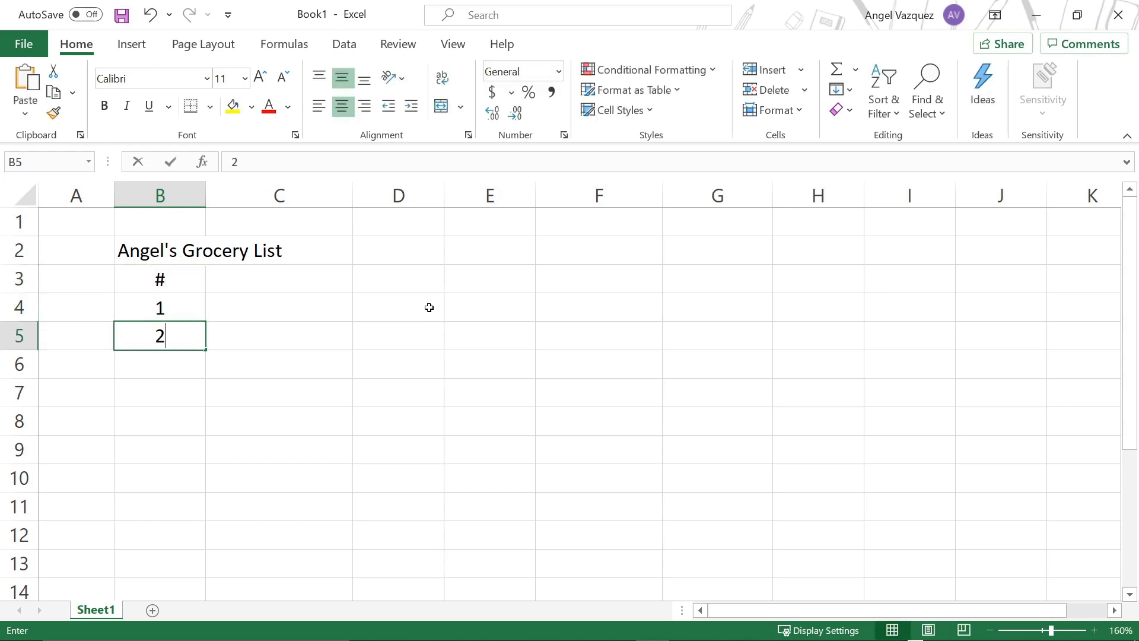
{"action": "key", "text": "Return"}
{"action": "type", "text": "3"}
{"action": "key", "text": "Return"}
{"action": "type", "text": "4"}
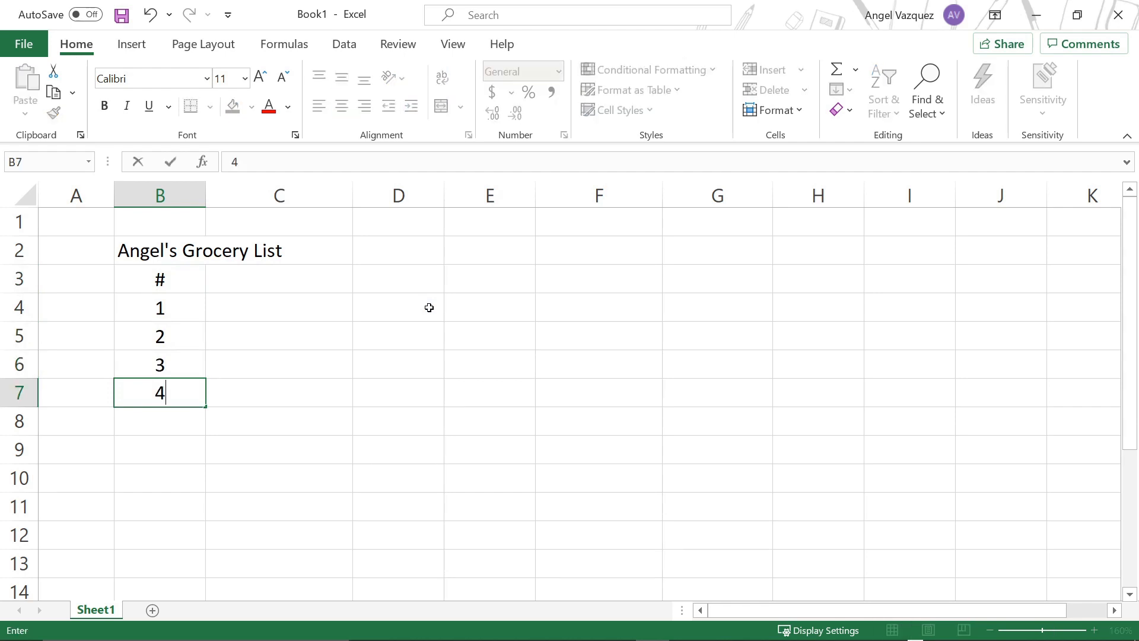
{"action": "key", "text": "Up"}
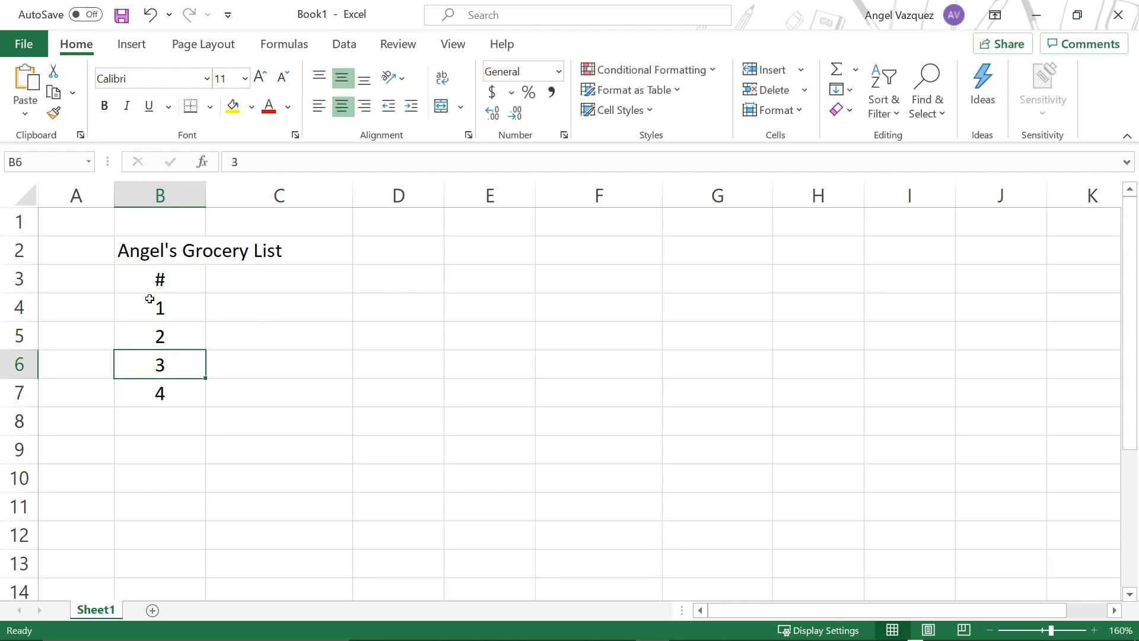
Step: Fill the number series from B4:B6 down to B12 and undo the fill
{"action": "left_click_drag", "start_coordinate": [149, 300], "coordinate": [158, 365]}
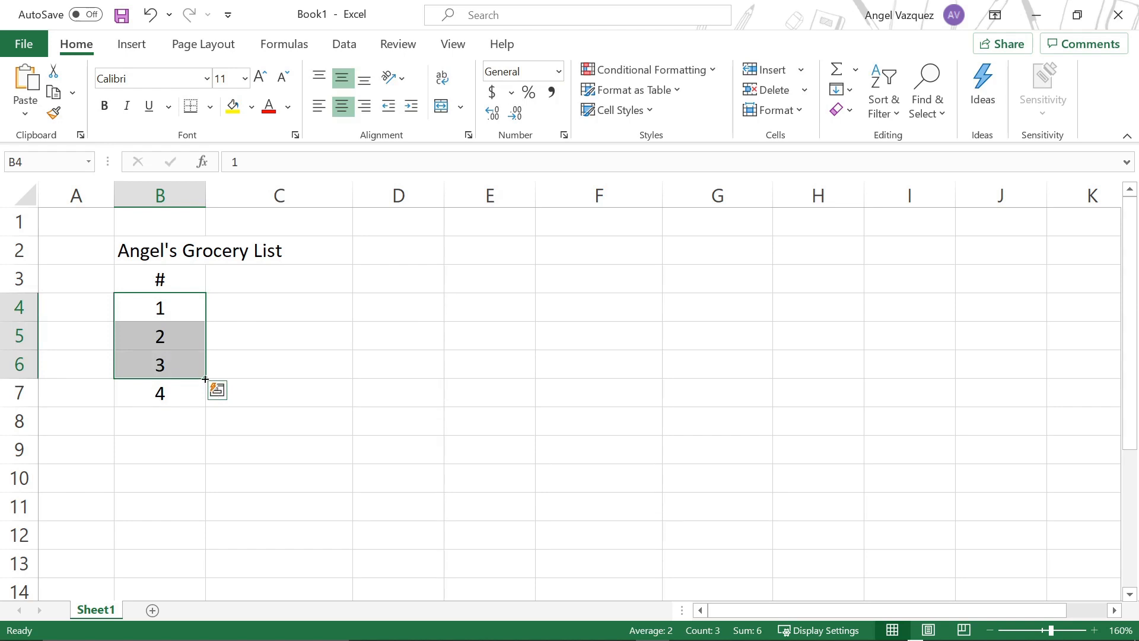
{"action": "left_click_drag", "start_coordinate": [205, 378], "coordinate": [204, 549]}
{"action": "type", "text": "z"}
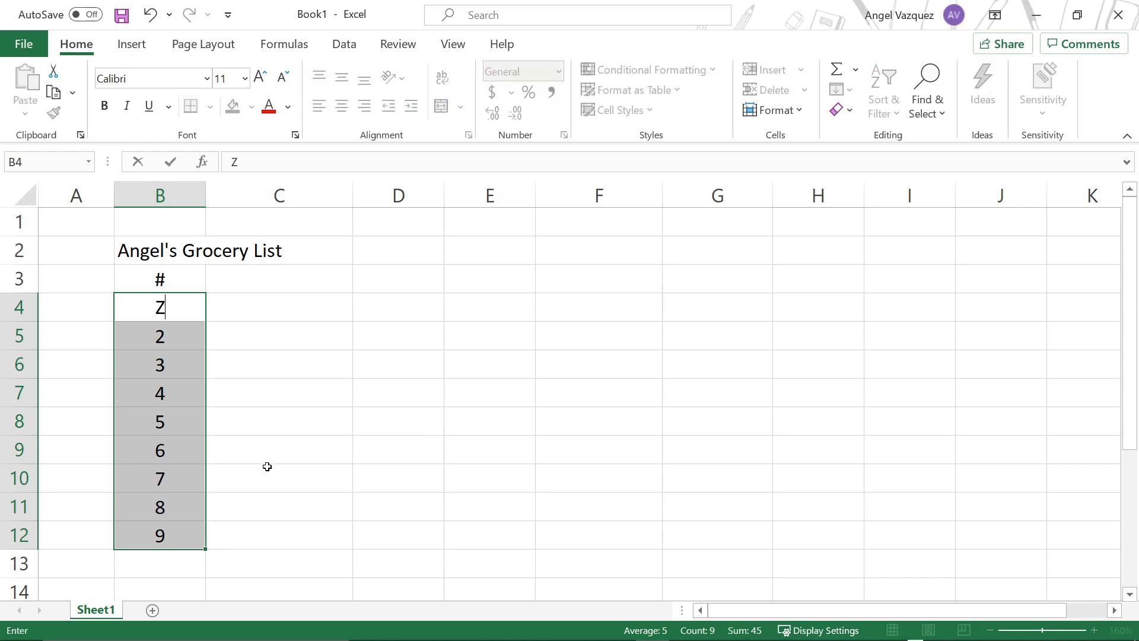
{"action": "key", "text": "ctrl+z"}
{"action": "left_click", "coordinate": [266, 409]}
{"action": "key", "text": "ctrl+z"}
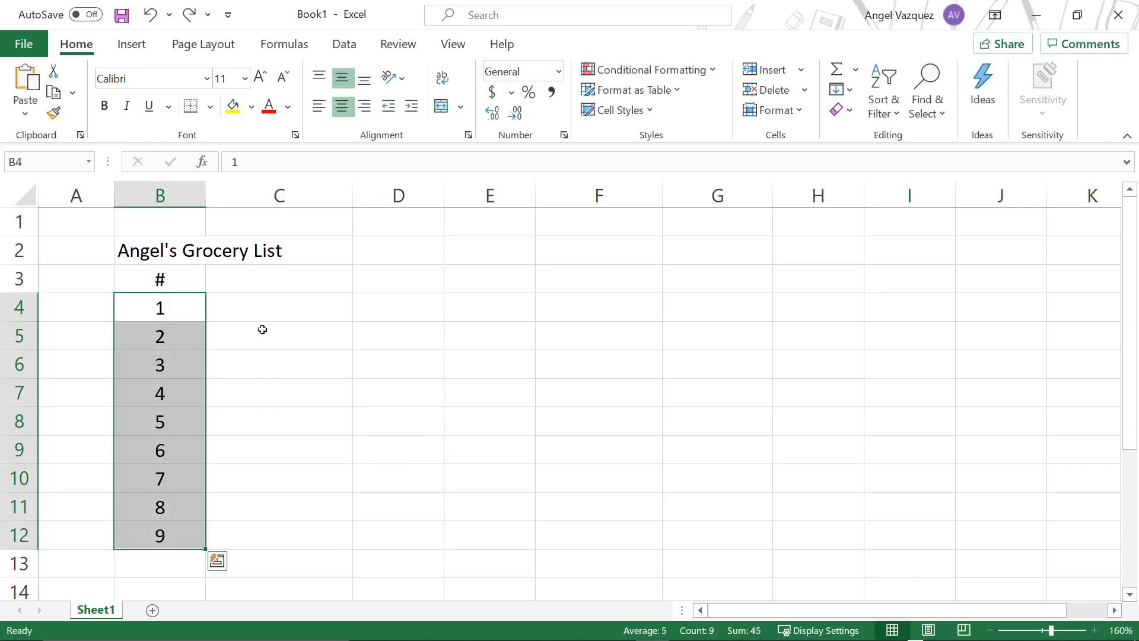
{"action": "key", "text": "ctrl+z"}
Step: Enter the column headers Item in C3 and Price in D3
{"action": "left_click", "coordinate": [256, 308]}
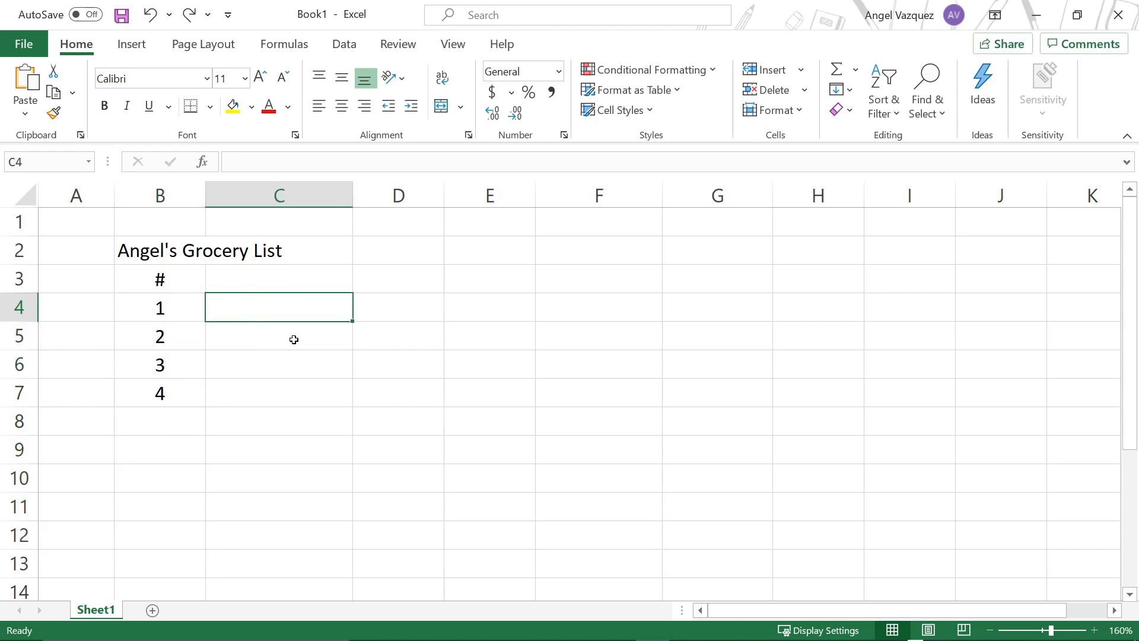
{"action": "left_click", "coordinate": [310, 278]}
{"action": "type", "text": "I"}
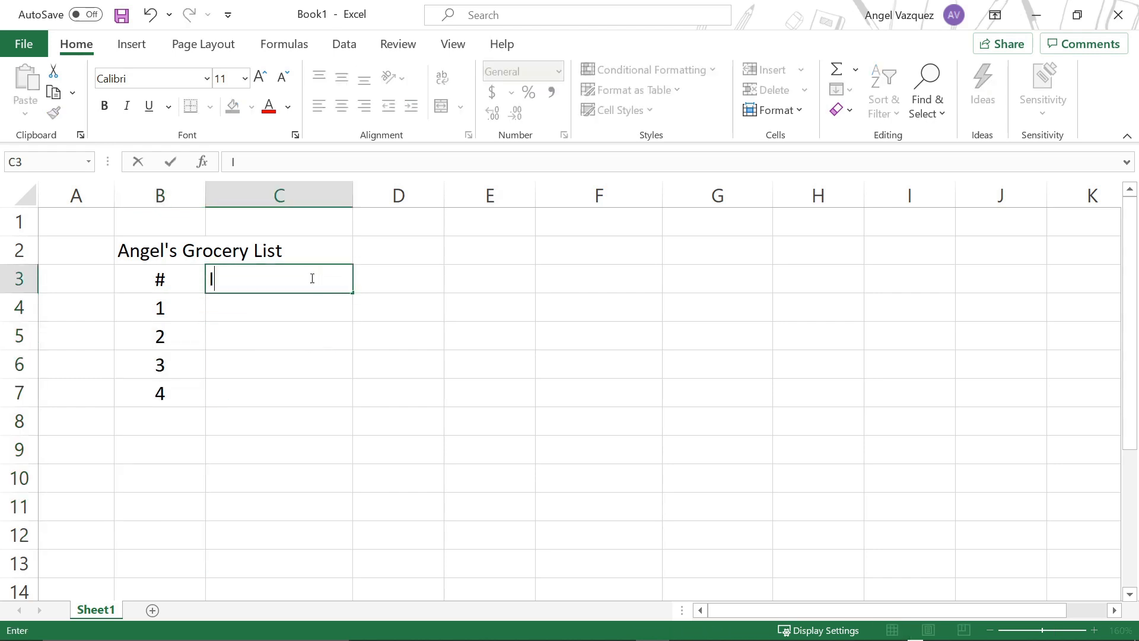
{"action": "type", "text": "tems"}
{"action": "key", "text": "BackSpace"}
{"action": "key", "text": "Tab"}
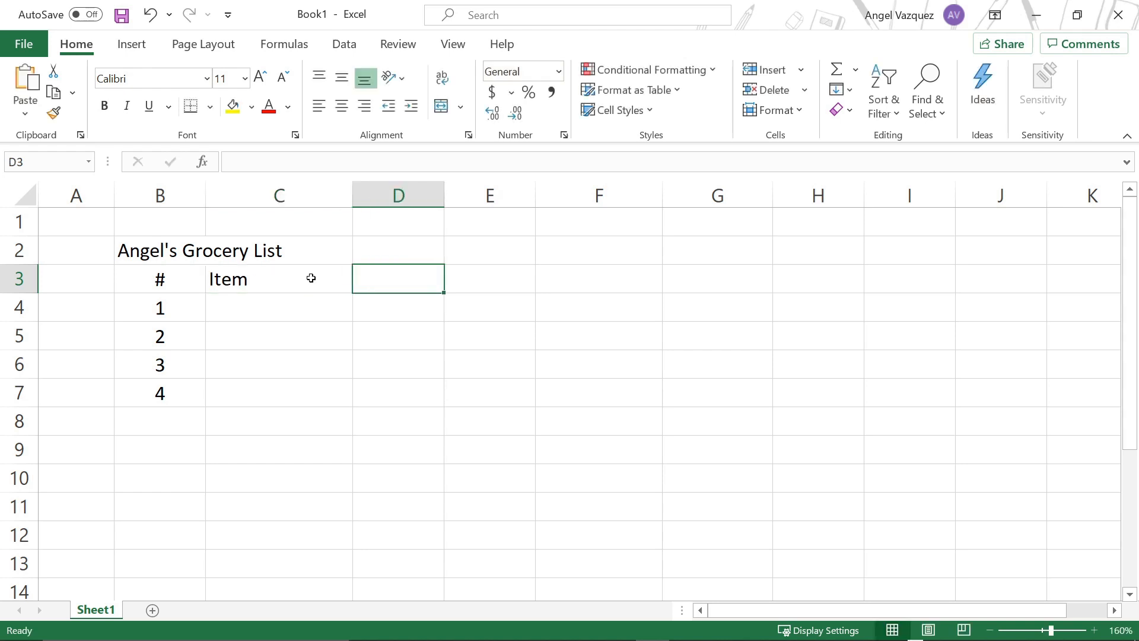
{"action": "type", "text": "P"}
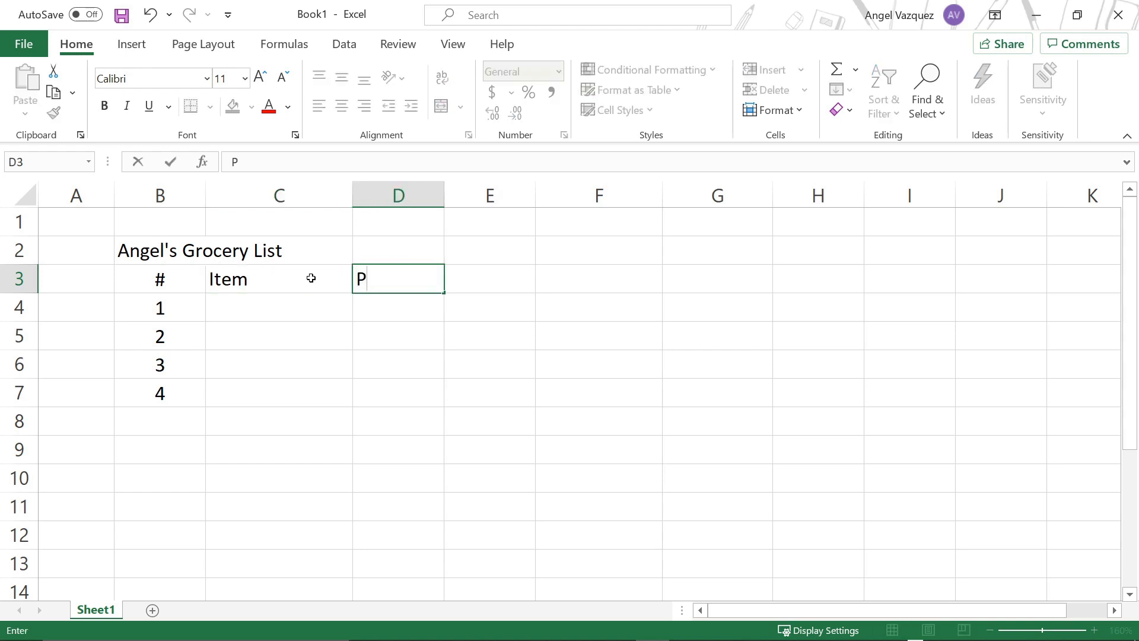
{"action": "type", "text": "rice"}
{"action": "key", "text": "Tab"}
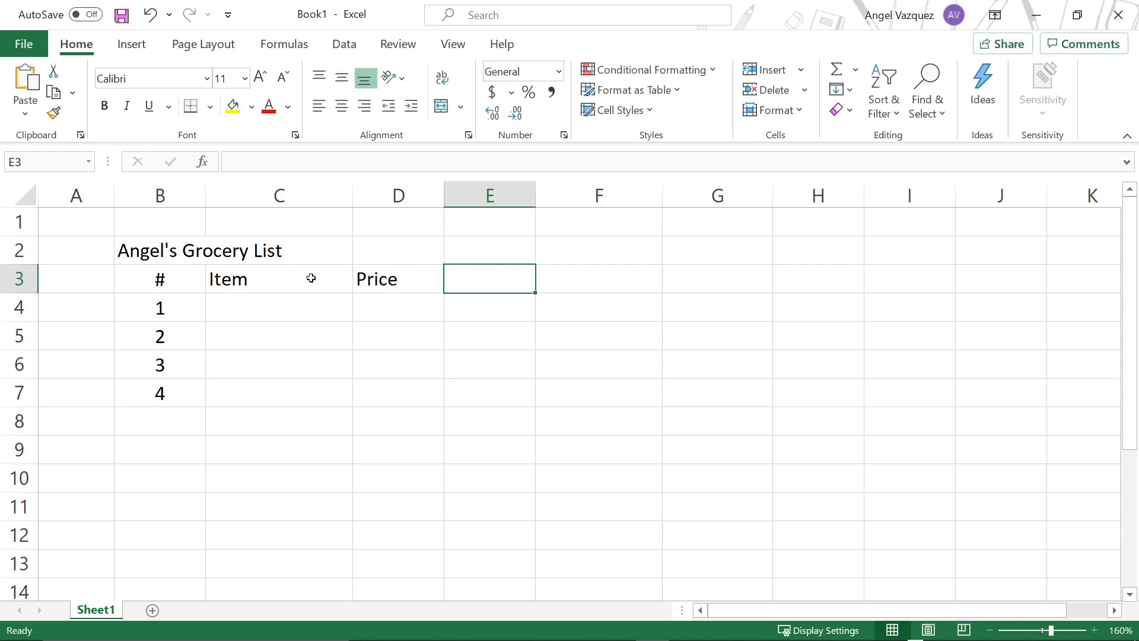
Step: Enter the column headers Amount in E3 and Total in F3
{"action": "type", "text": "Amount"}
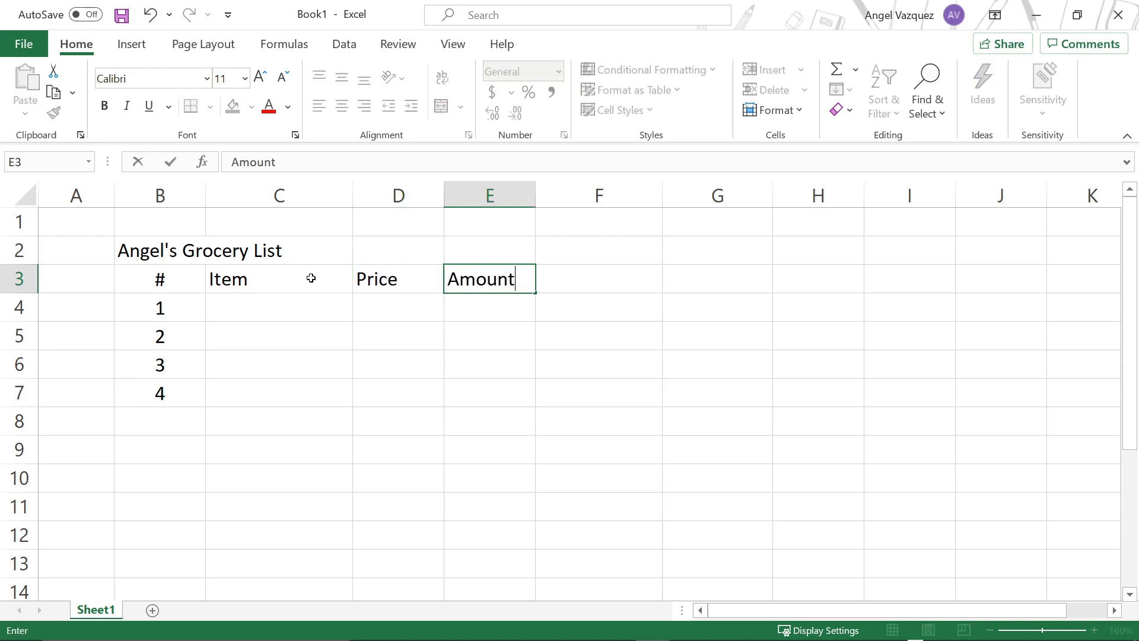
{"action": "key", "text": "Tab"}
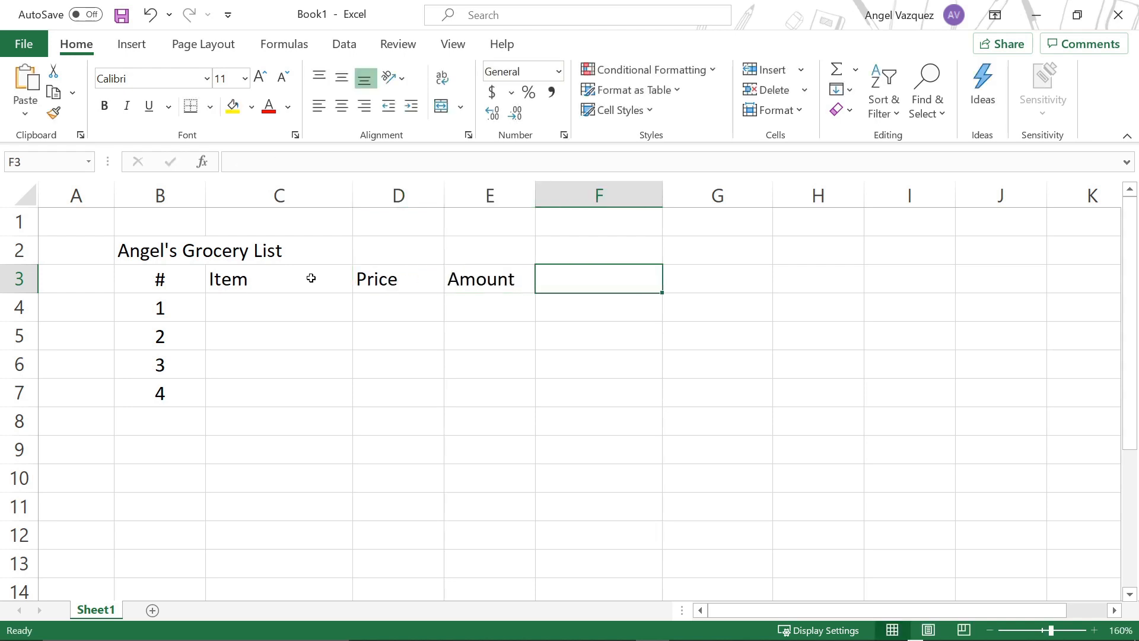
{"action": "type", "text": "To"}
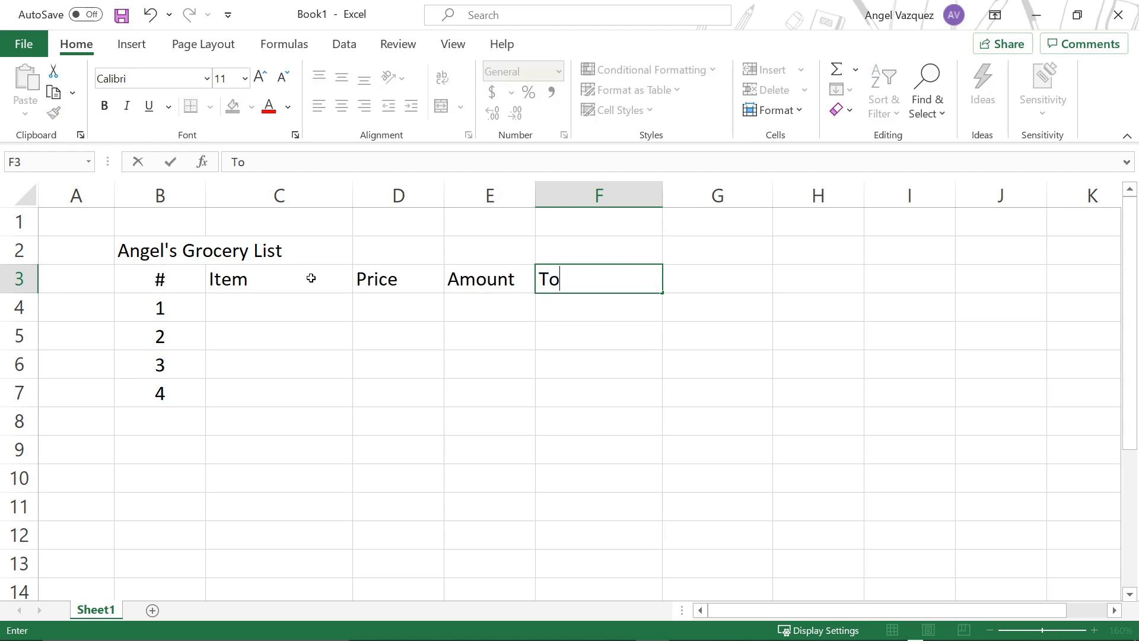
{"action": "type", "text": "tal"}
{"action": "key", "text": "Tab"}
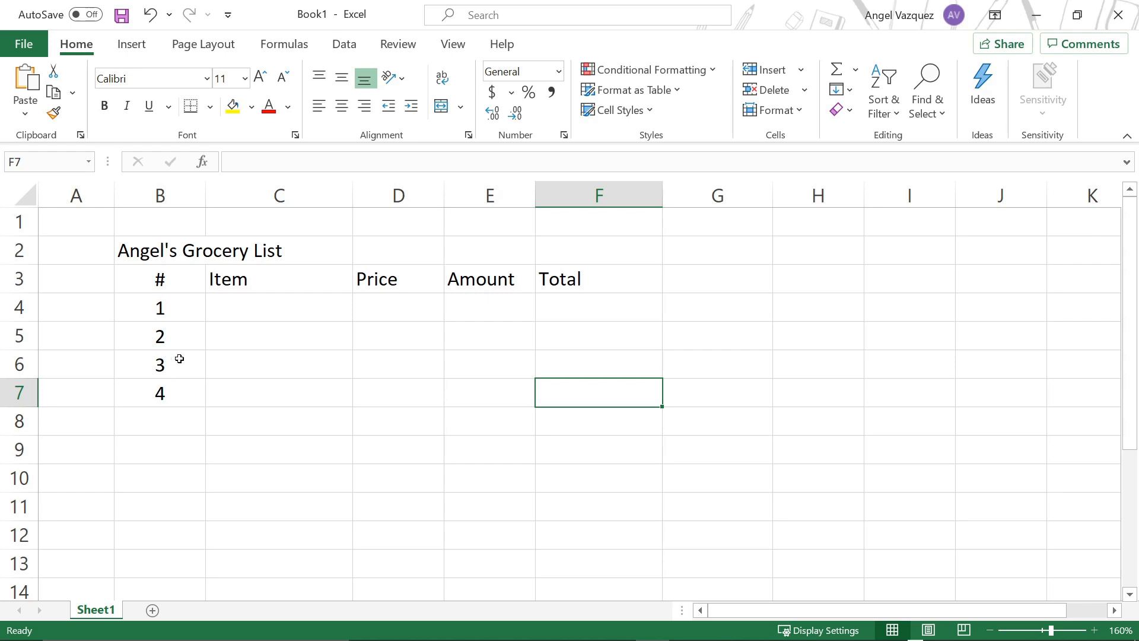
Step: Enter "1 Gal of milk" as the first item in cell C4
{"action": "left_click", "coordinate": [377, 335]}
{"action": "left_click", "coordinate": [270, 309]}
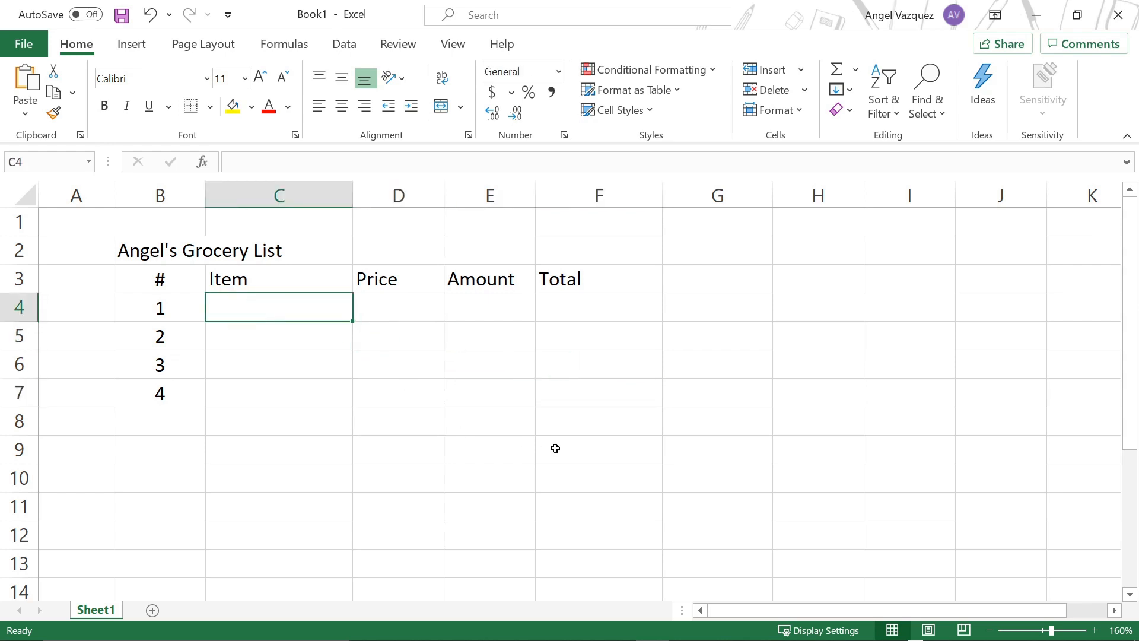
{"action": "type", "text": "1 Gal of milk"}
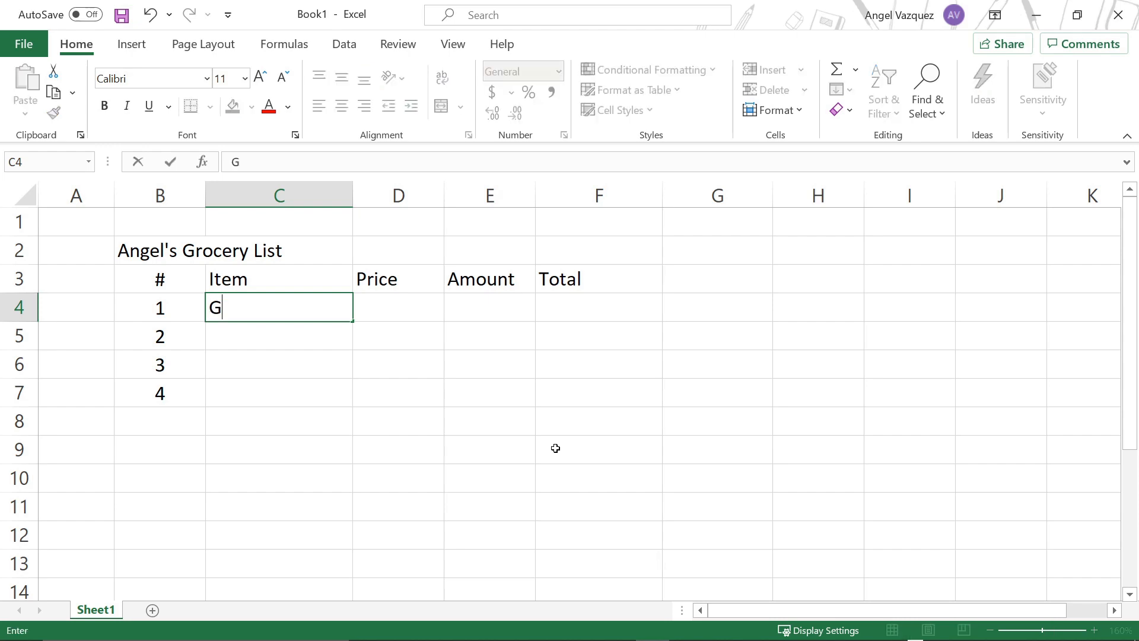
{"action": "left_click", "coordinate": [419, 394]}
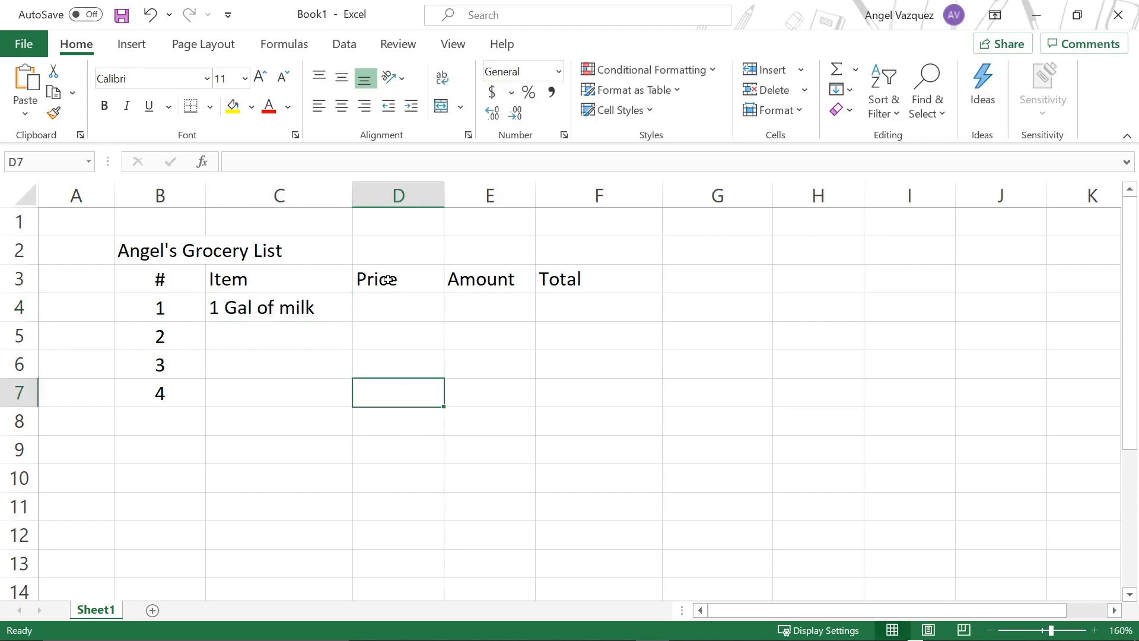
{"action": "left_click", "coordinate": [389, 322]}
Step: Switch to Chrome and bring its window with an empty new tab onto this screen
{"action": "key", "text": "alt+Tab"}
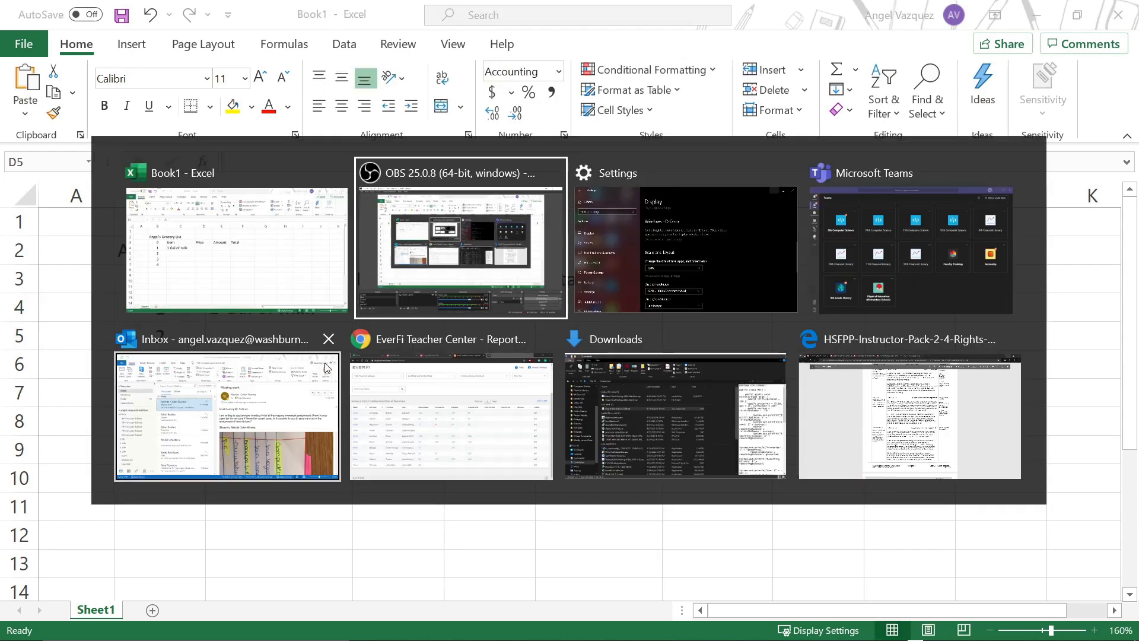
{"action": "left_click", "coordinate": [400, 392]}
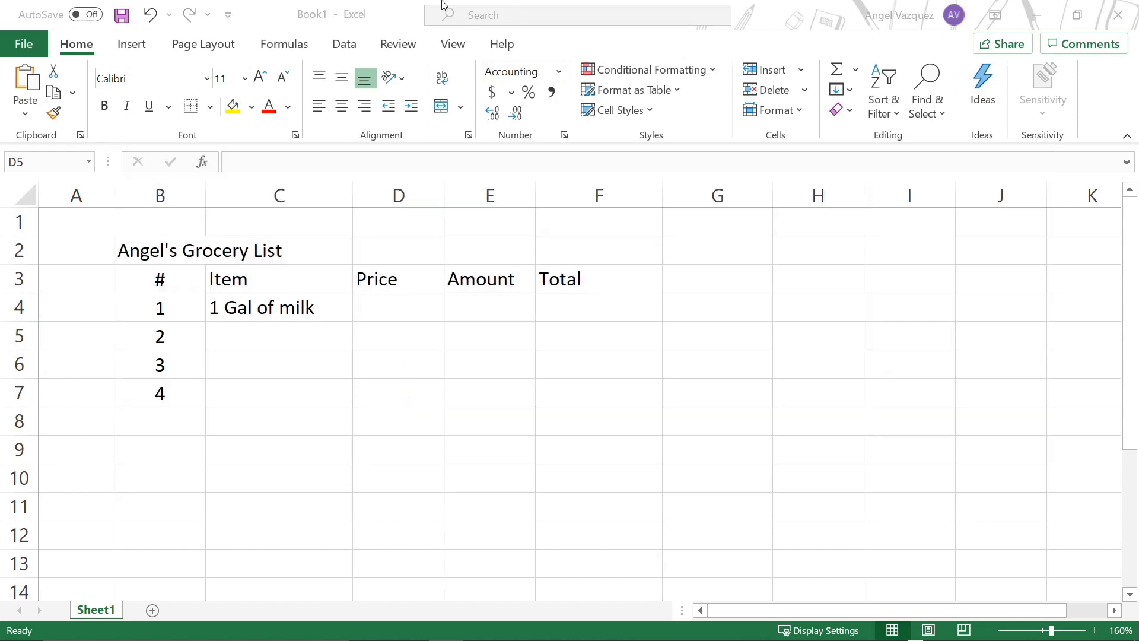
{"action": "key", "text": "alt+Tab"}
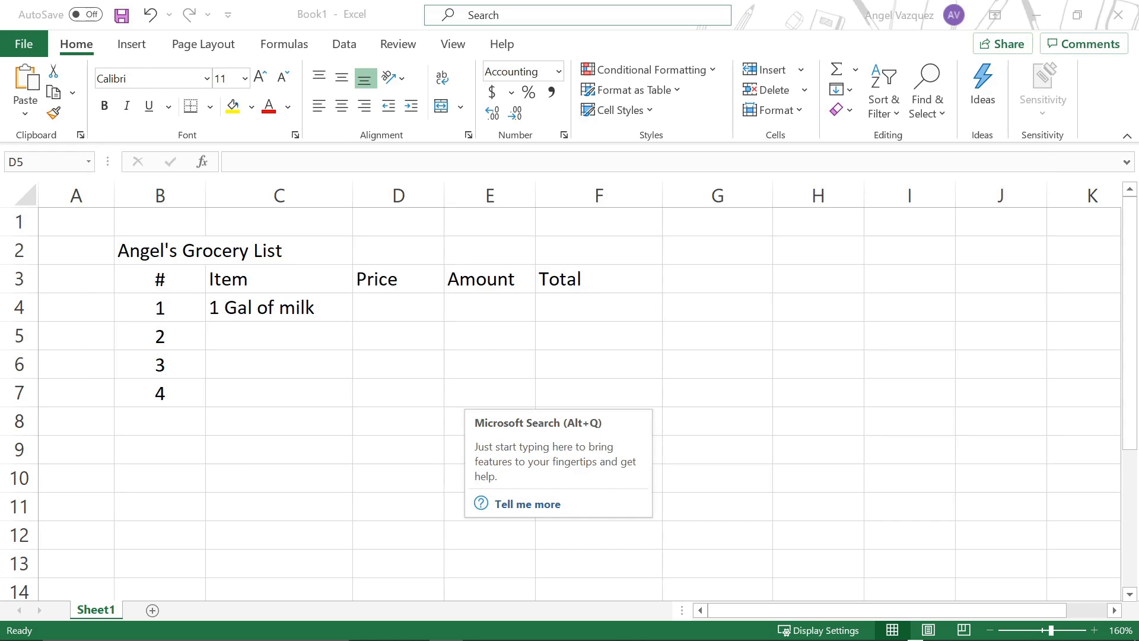
{"action": "left_click_drag", "start_coordinate": [1138, 217], "coordinate": [506, 1]}
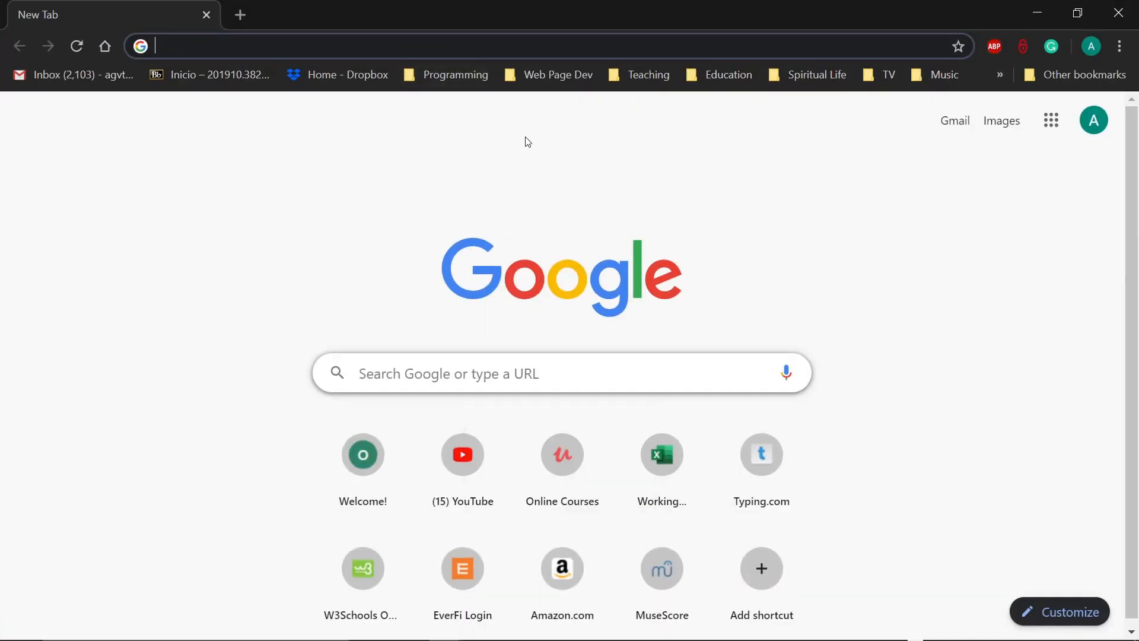
Step: Search Google for "1 gallon of milk price puerto rico"
{"action": "type", "text": "1 g"}
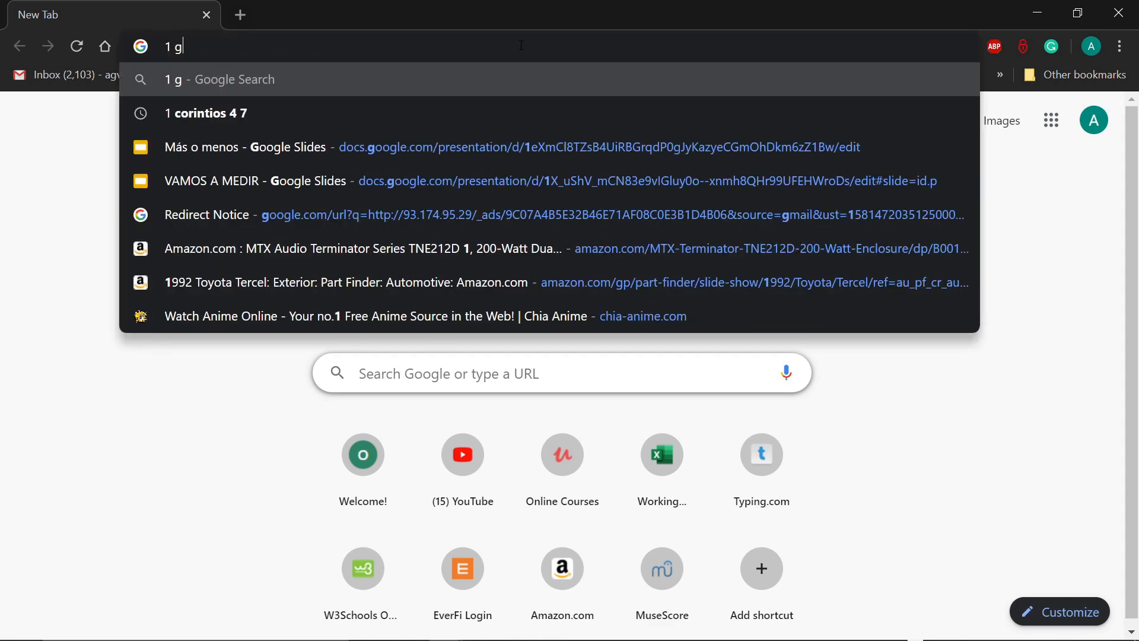
{"action": "type", "text": "allon of mi"}
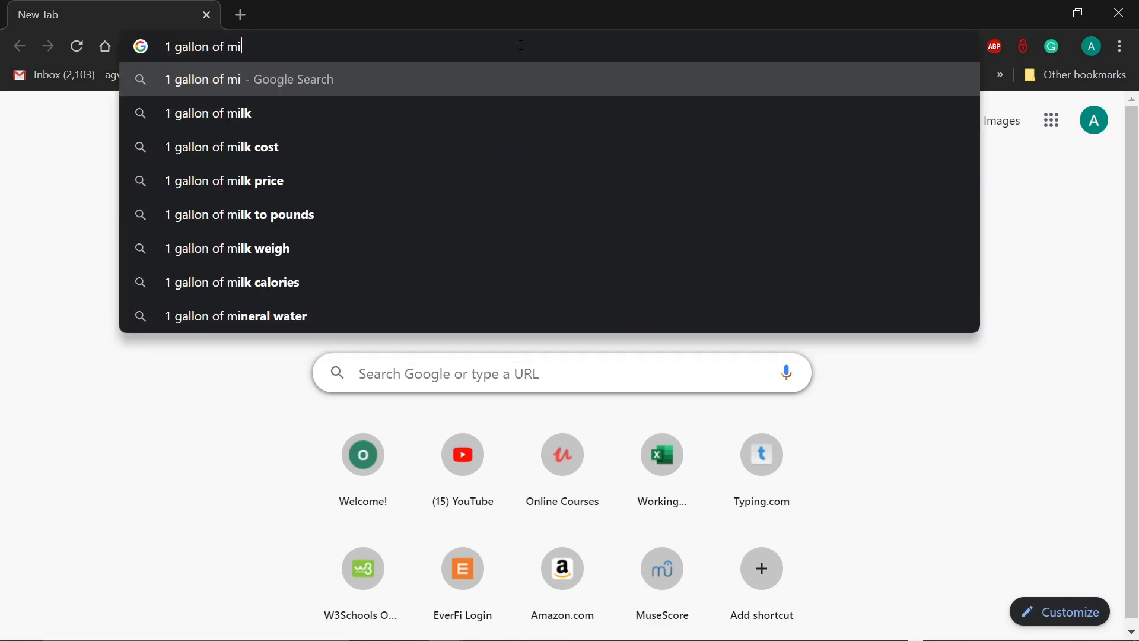
{"action": "type", "text": "lk prin"}
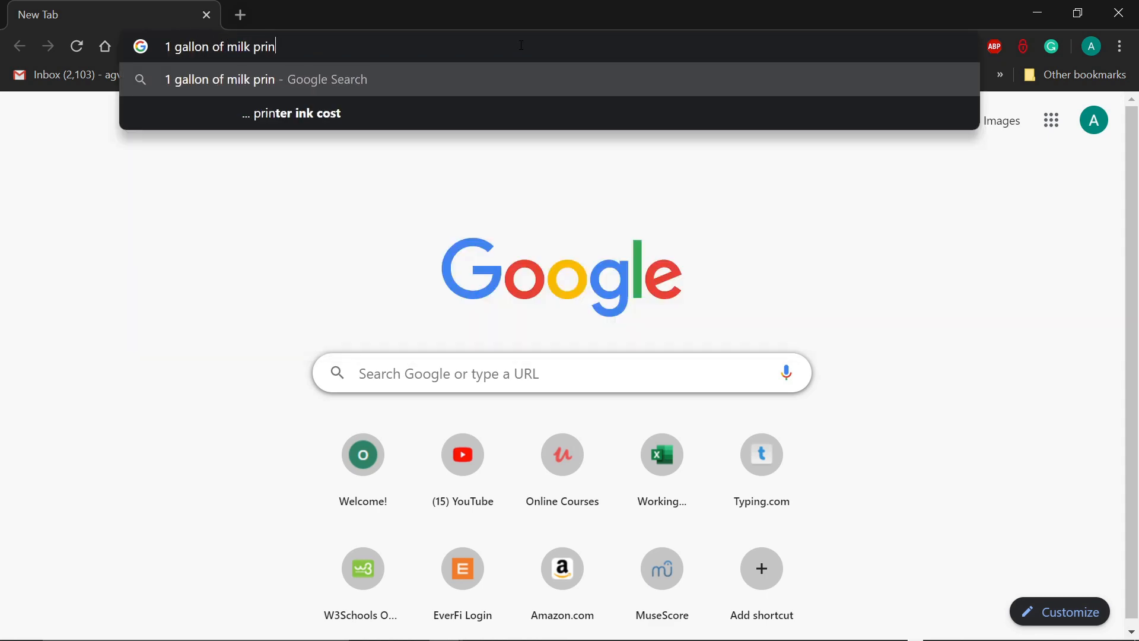
{"action": "key", "text": "BackSpace"}
{"action": "type", "text": "ce puerto"}
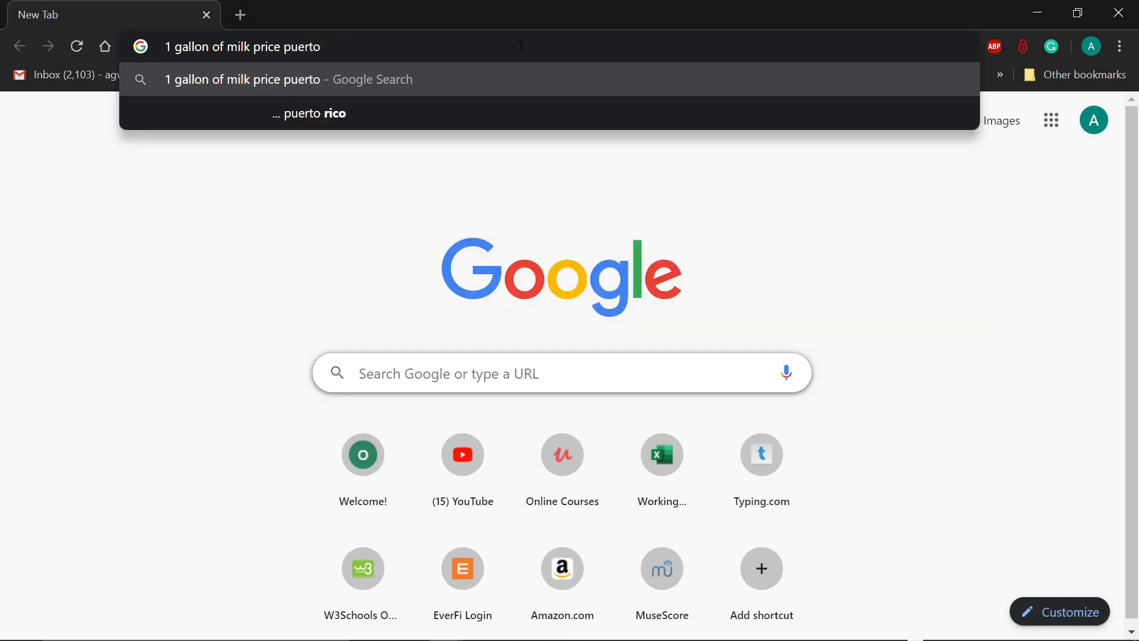
{"action": "type", "text": " rico"}
{"action": "key", "text": "Return"}
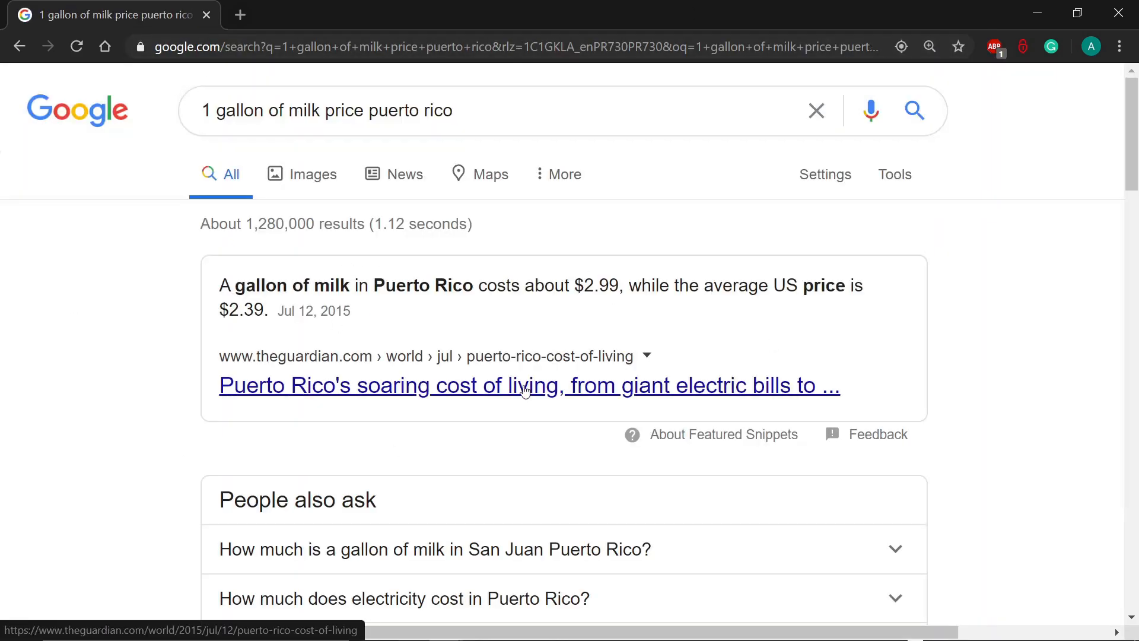
Step: Check the milk price in the featured snippet and expand the related question about a gallon of milk in San Juan, Puerto Rico
{"action": "left_click_drag", "start_coordinate": [276, 285], "coordinate": [327, 312]}
{"action": "left_click", "coordinate": [274, 319]}
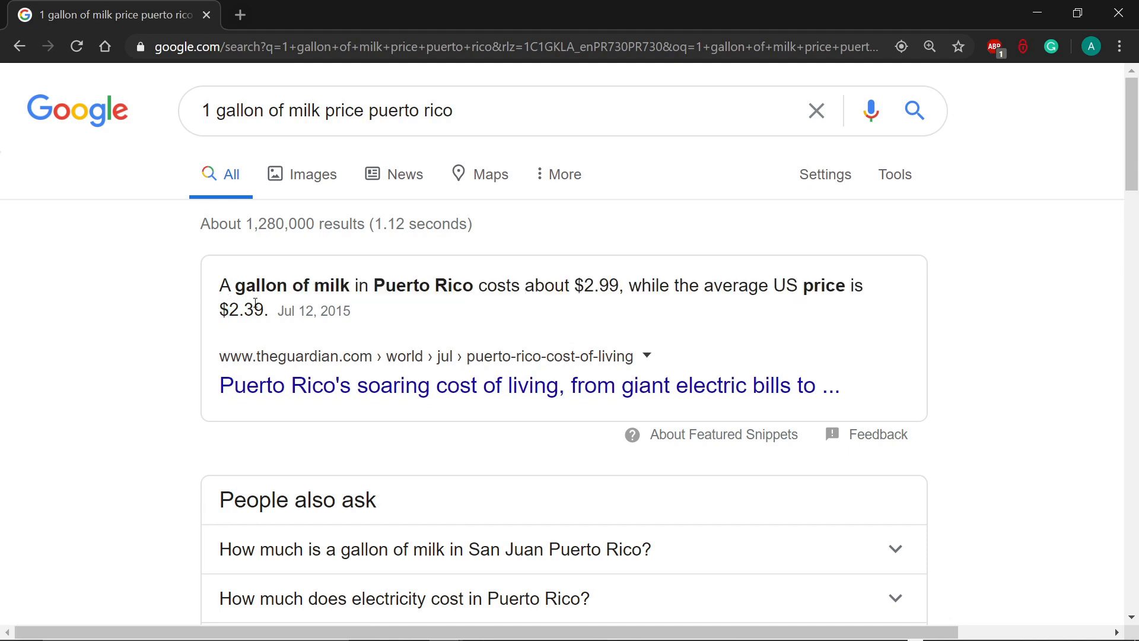
{"action": "left_click_drag", "start_coordinate": [243, 286], "coordinate": [641, 286]}
{"action": "left_click", "coordinate": [589, 285]}
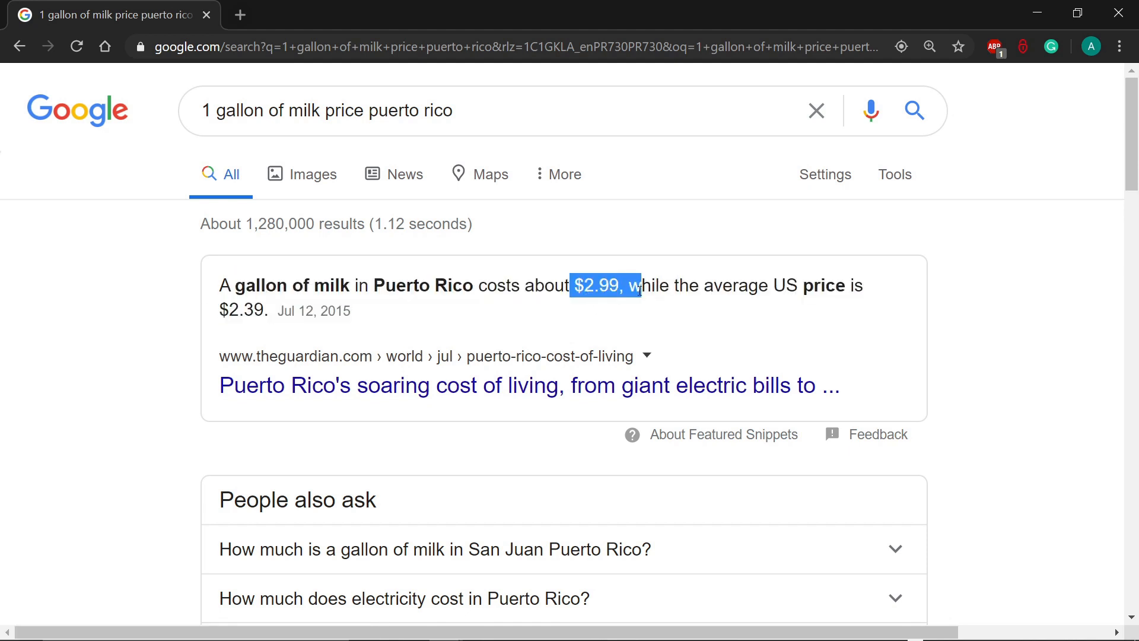
{"action": "scroll", "coordinate": [606, 369], "scroll_direction": "down", "scroll_amount": 3}
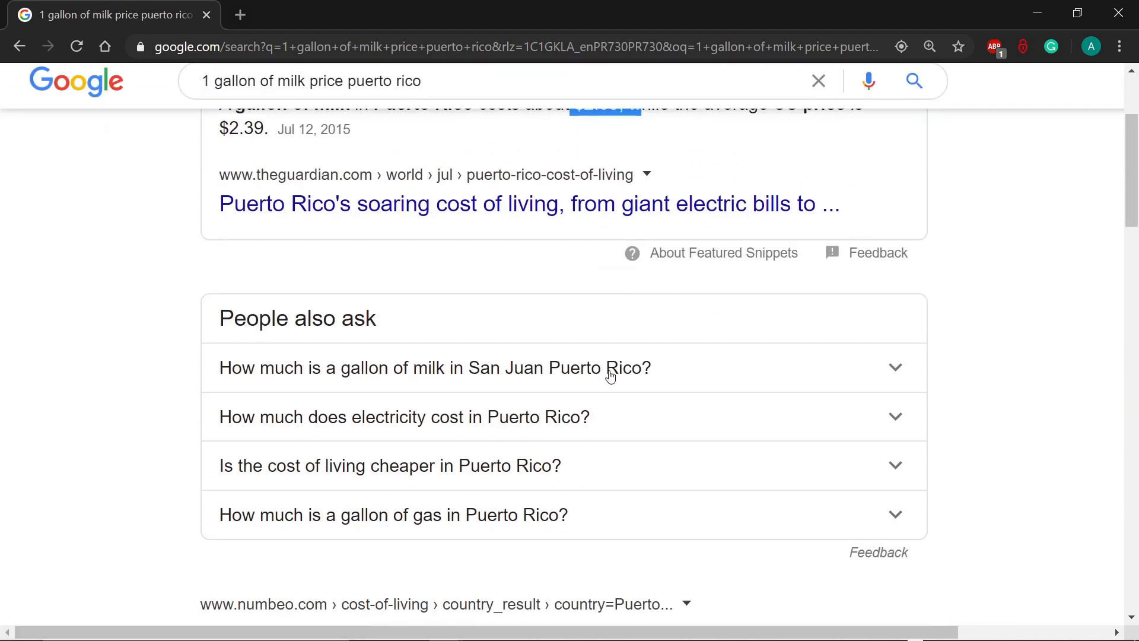
{"action": "left_click", "coordinate": [546, 369]}
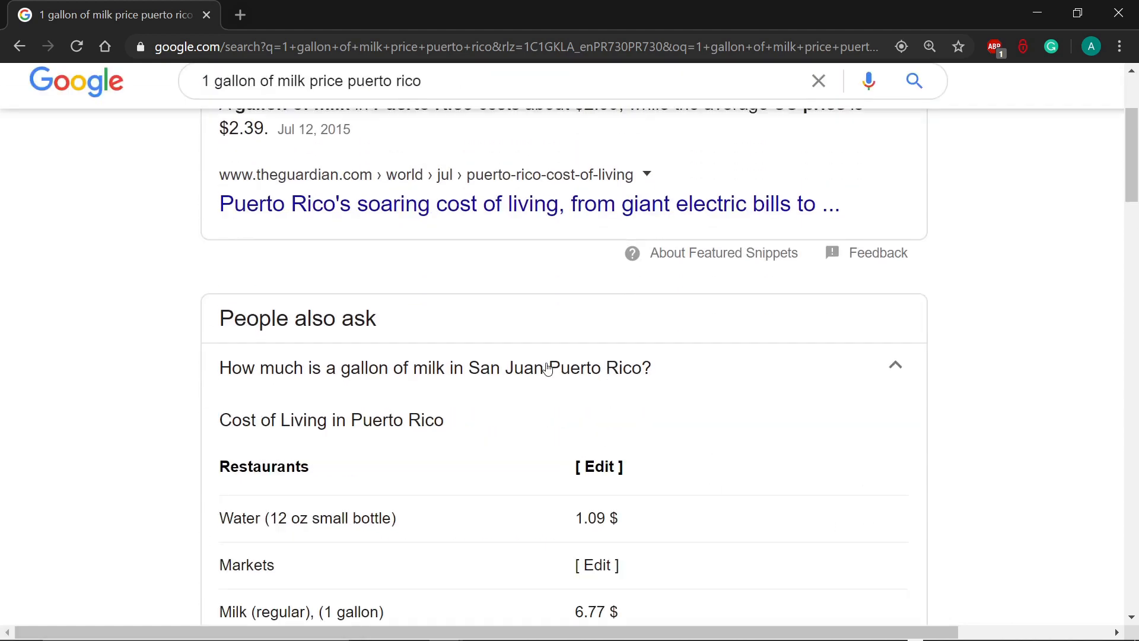
Step: Check the price of one gallon of regular milk in the expanded Cost of Living in Puerto Rico answer
{"action": "scroll", "coordinate": [635, 449], "scroll_direction": "down", "scroll_amount": 5}
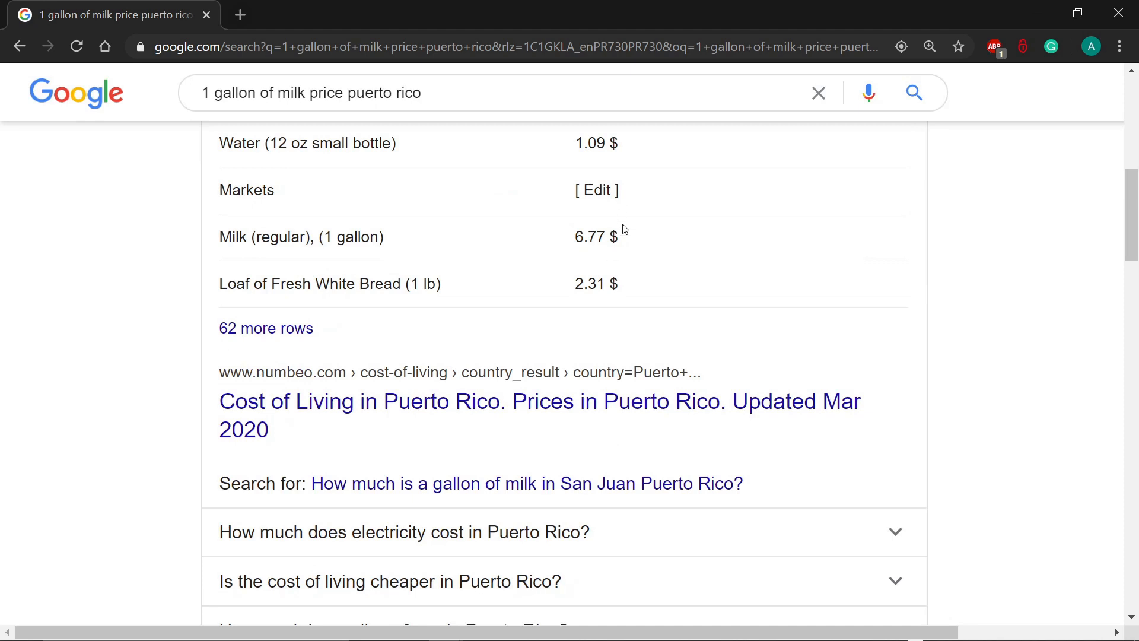
{"action": "left_click_drag", "start_coordinate": [621, 237], "coordinate": [561, 234]}
{"action": "scroll", "coordinate": [656, 331], "scroll_direction": "up", "scroll_amount": 3}
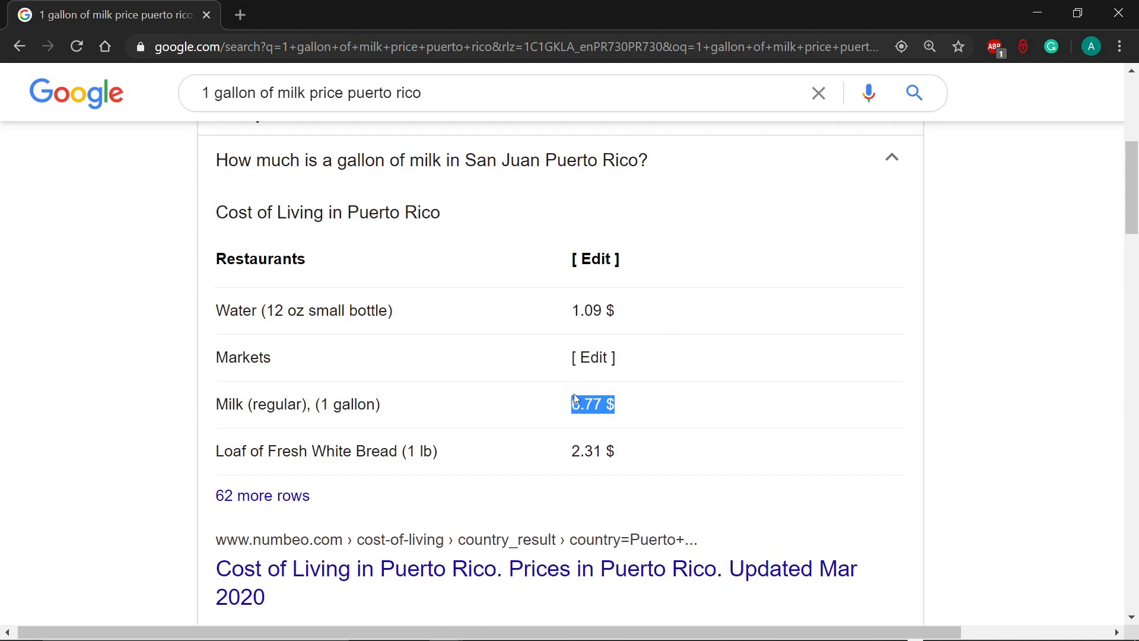
Step: Move the Chrome window off this screen to return to Excel, and enter 6.77 as the milk price in cell D4
{"action": "left_click_drag", "start_coordinate": [736, 6], "coordinate": [1138, 112]}
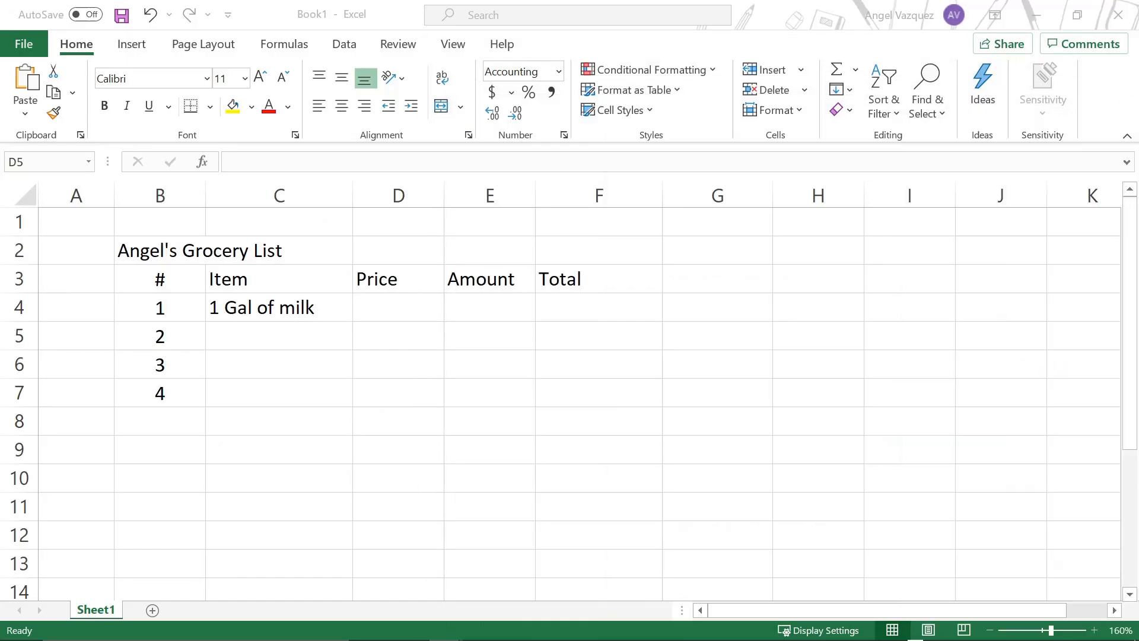
{"action": "left_click", "coordinate": [396, 323]}
{"action": "left_click", "coordinate": [395, 309]}
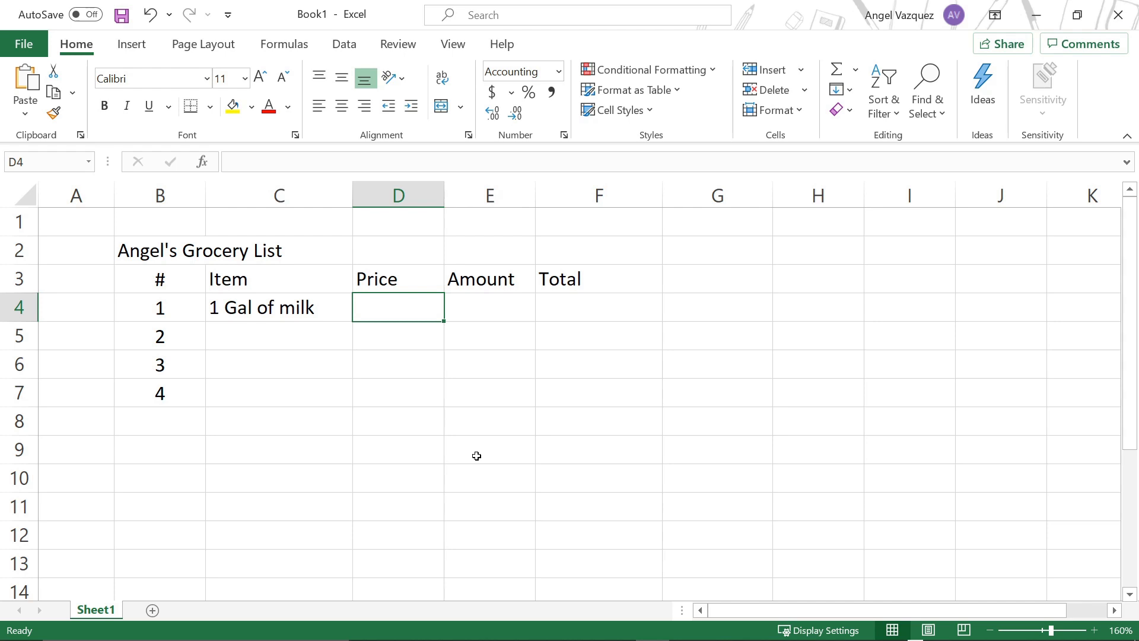
{"action": "type", "text": "6.77"}
{"action": "key", "text": "Up"}
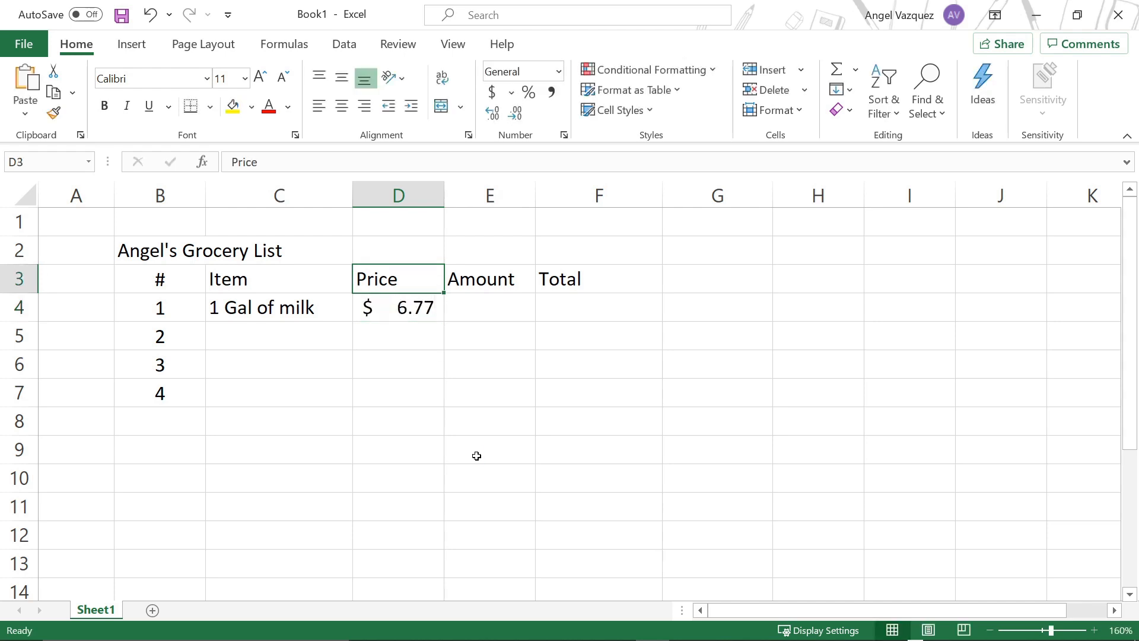
Step: Apply the "$ English (United States)" accounting format to the milk price in cell D4
{"action": "key", "text": "Down"}
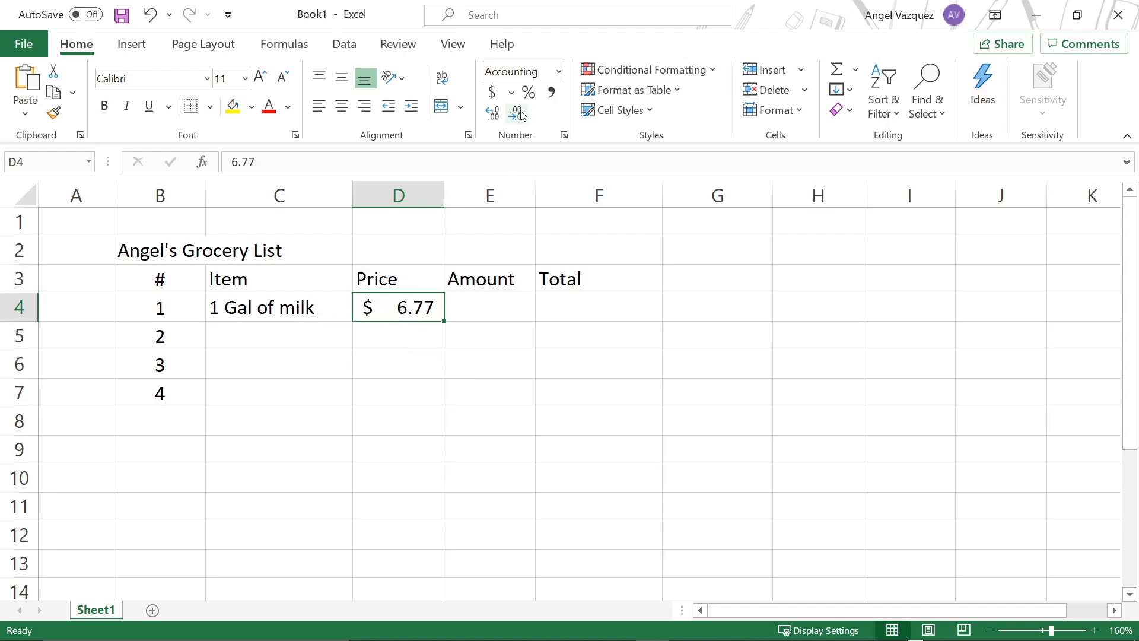
{"action": "left_click", "coordinate": [511, 93]}
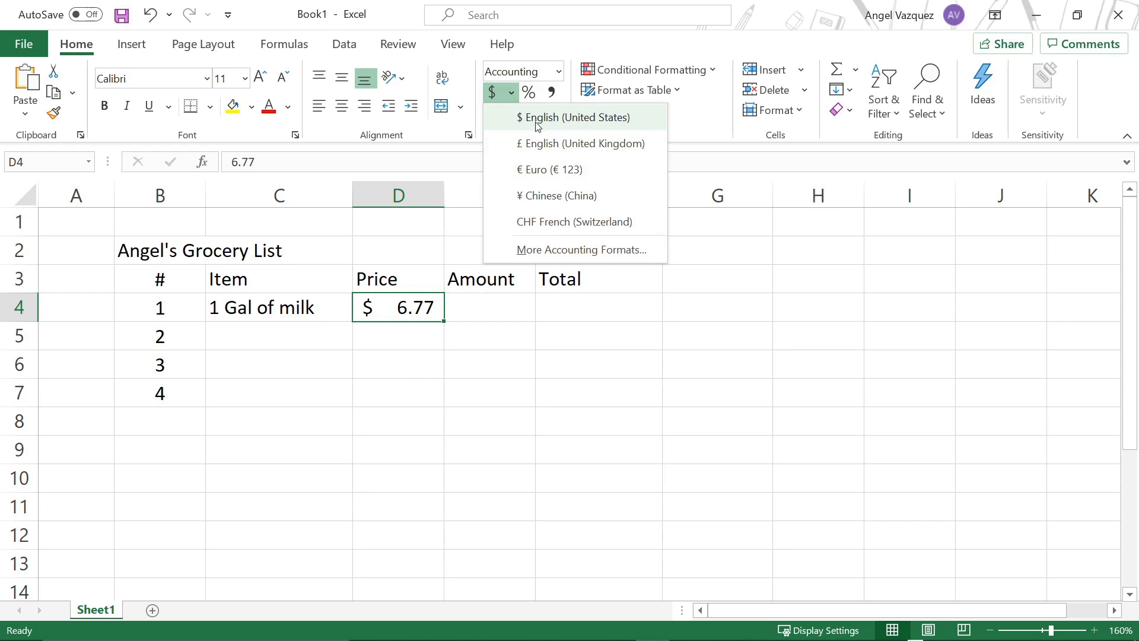
{"action": "left_click", "coordinate": [417, 319]}
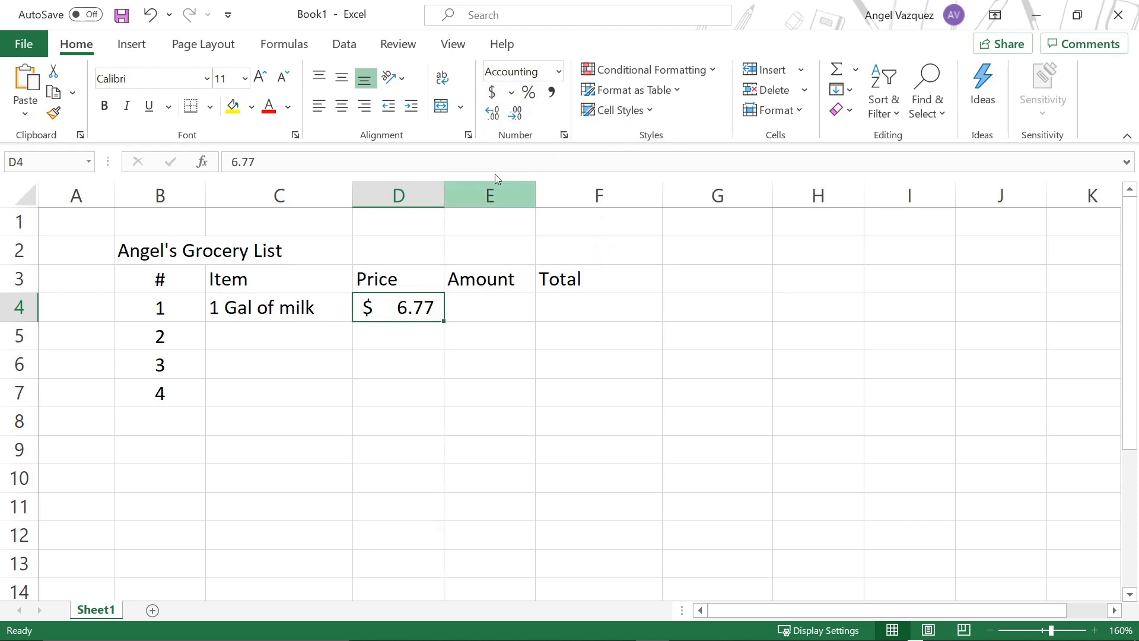
{"action": "left_click", "coordinate": [511, 93]}
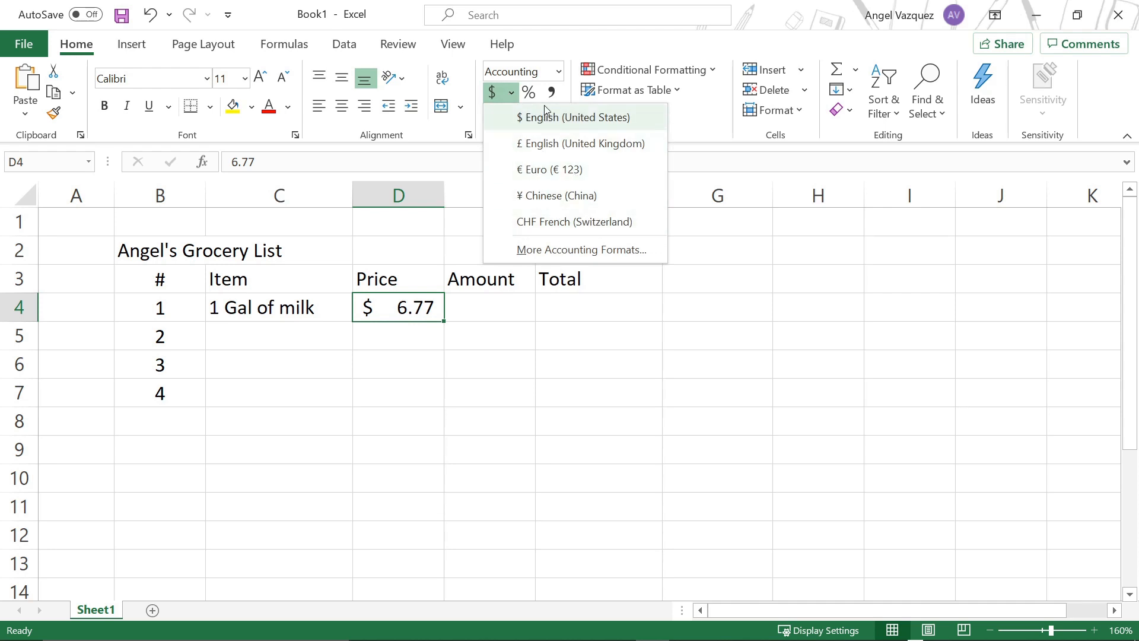
{"action": "left_click", "coordinate": [571, 123]}
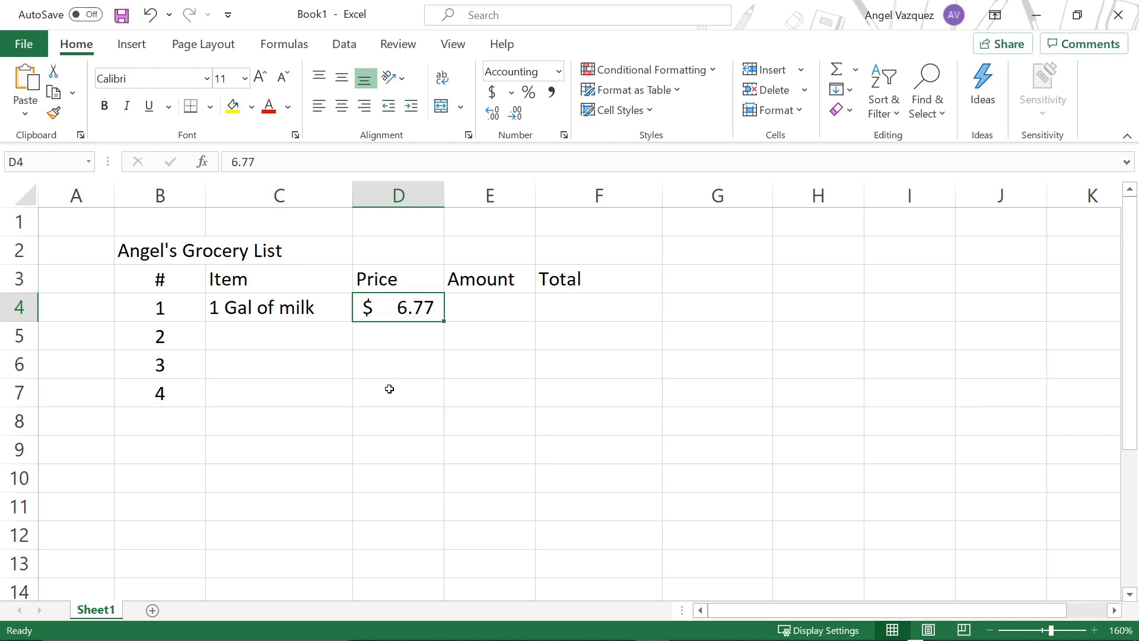
Step: Enter 2 as the amount of milk in cell E4
{"action": "left_click", "coordinate": [410, 371]}
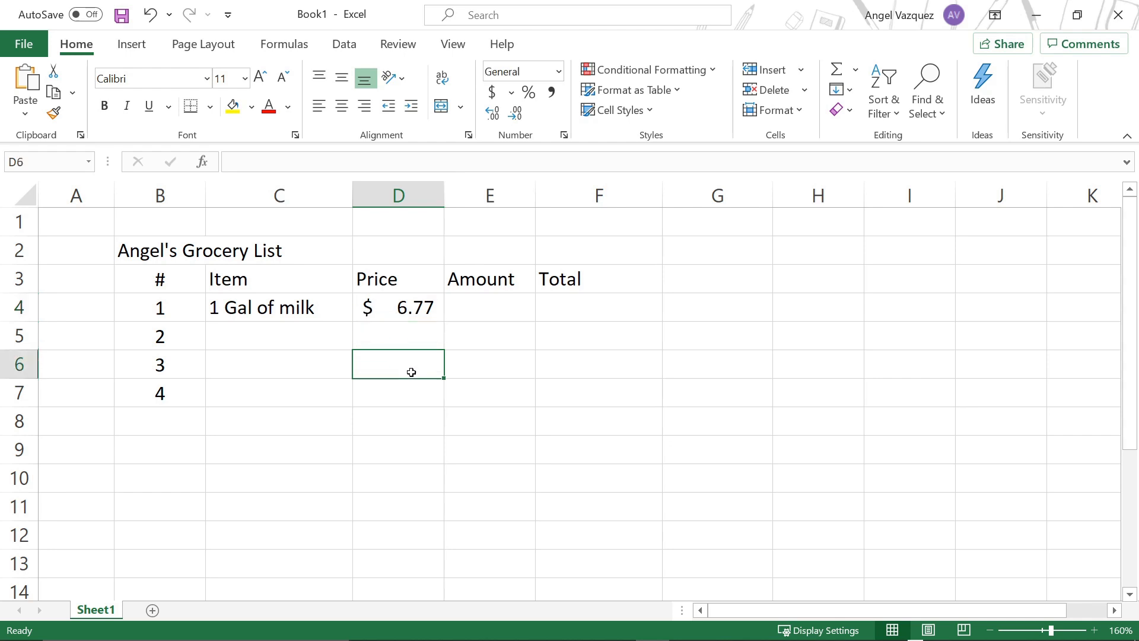
{"action": "left_click", "coordinate": [482, 310]}
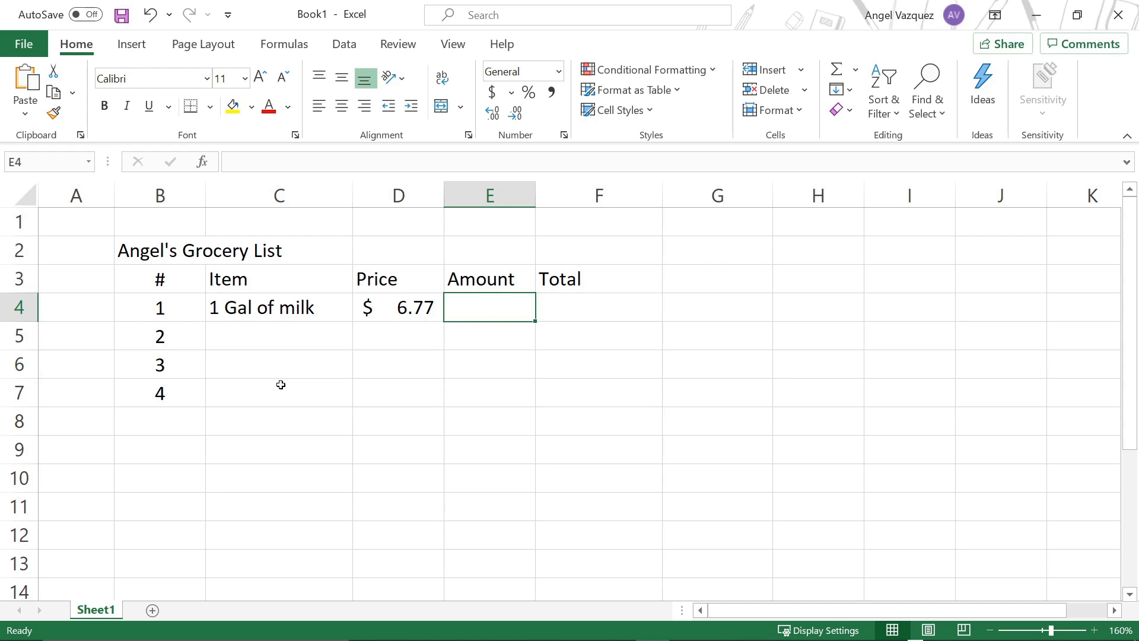
{"action": "type", "text": "2"}
{"action": "left_click", "coordinate": [338, 386]}
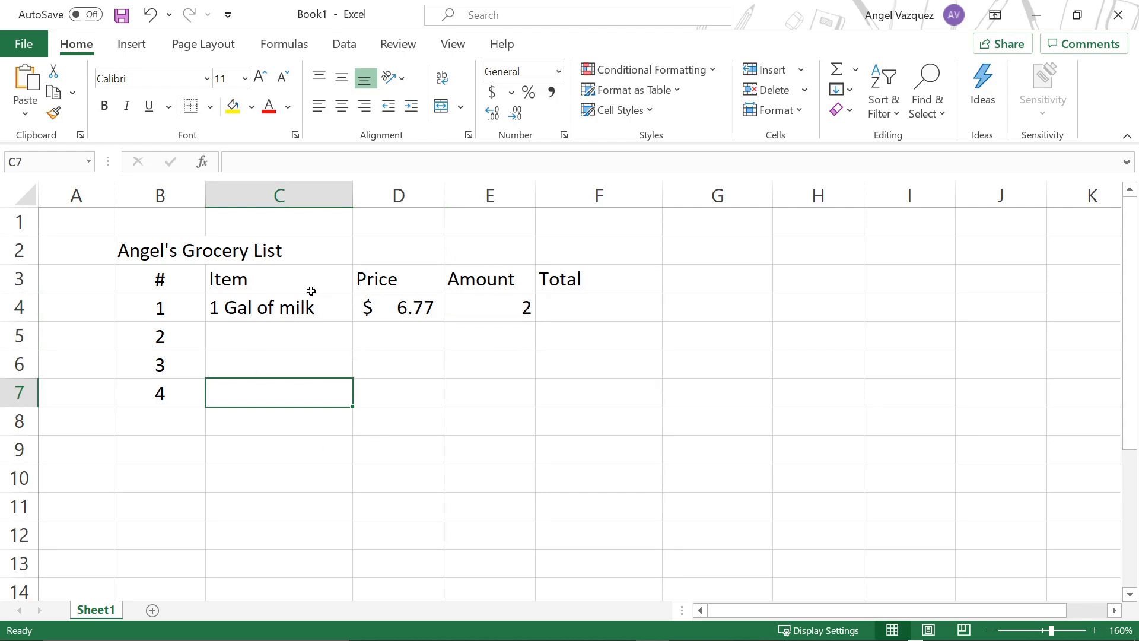
Step: Calculate the milk total in cell F4 by multiplying price by amount with the formula =D4*E4
{"action": "left_click", "coordinate": [624, 314]}
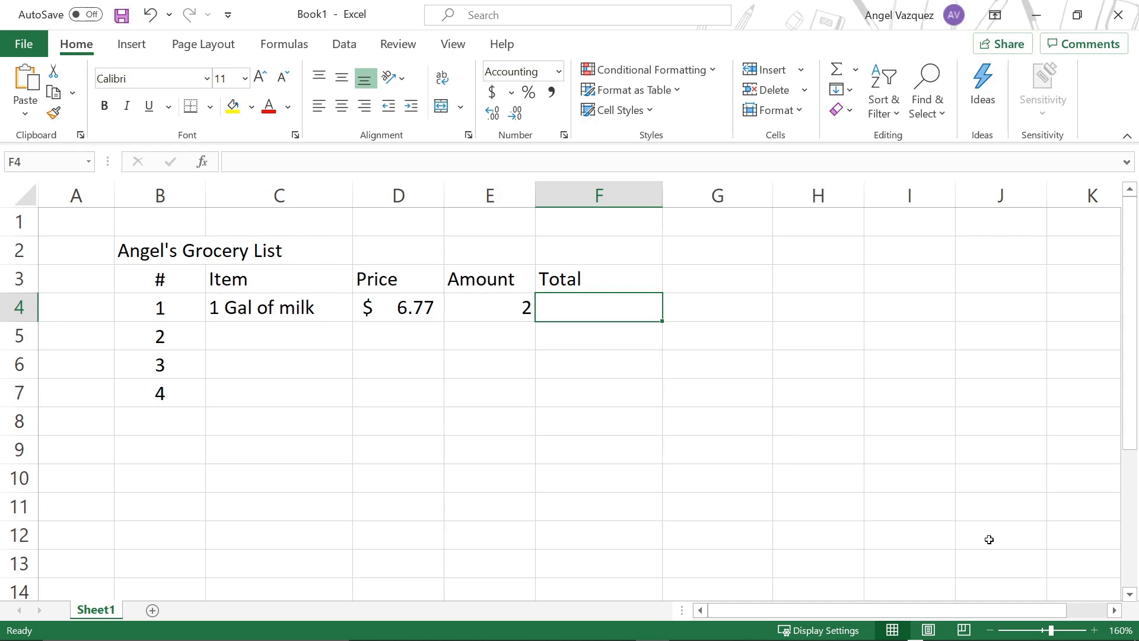
{"action": "left_click", "coordinate": [563, 440]}
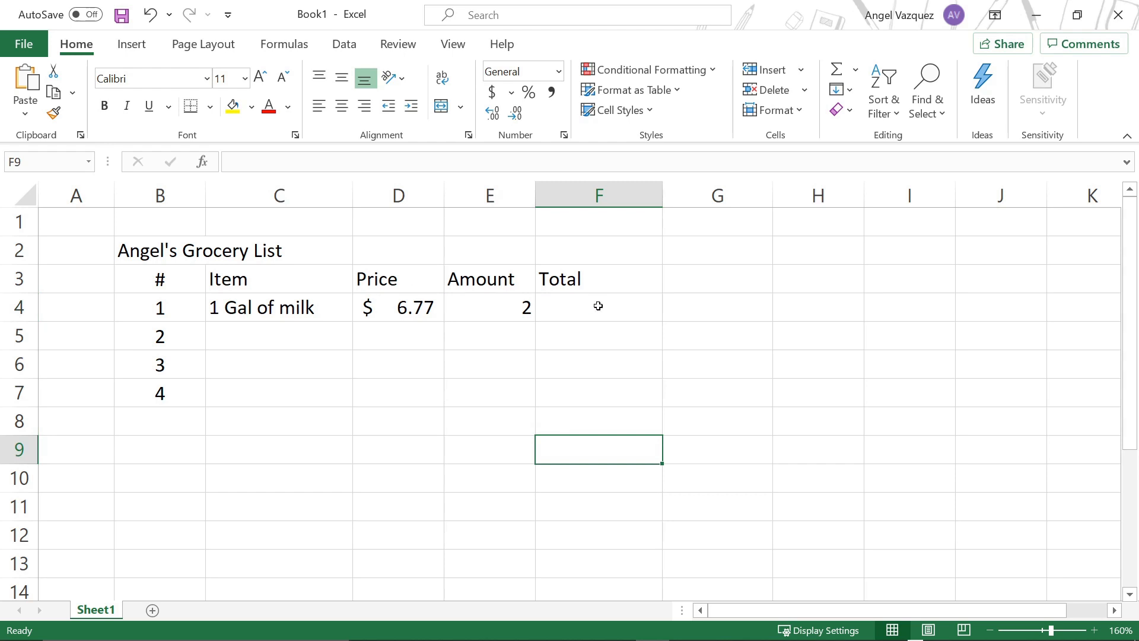
{"action": "left_click", "coordinate": [507, 311]}
{"action": "left_click", "coordinate": [410, 313]}
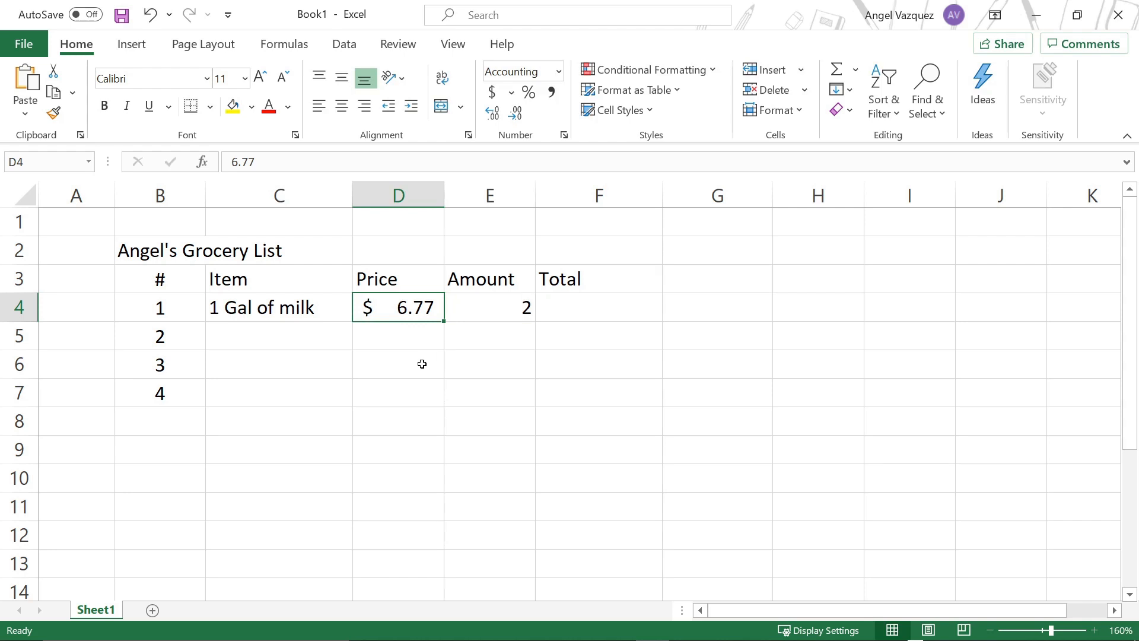
{"action": "left_click", "coordinate": [590, 313]}
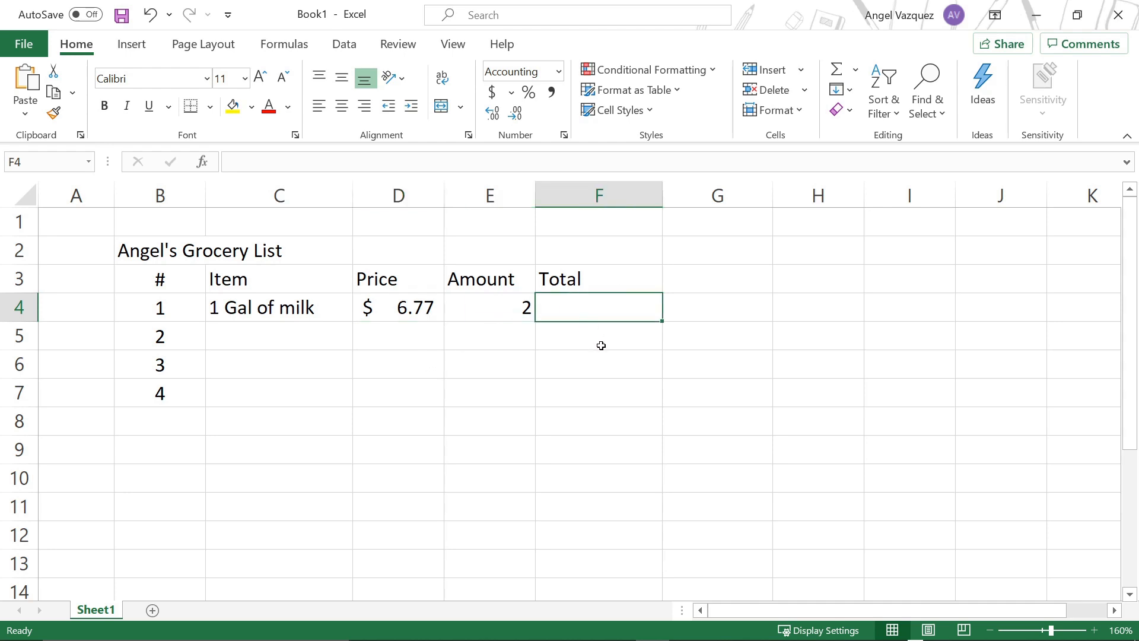
{"action": "type", "text": "="}
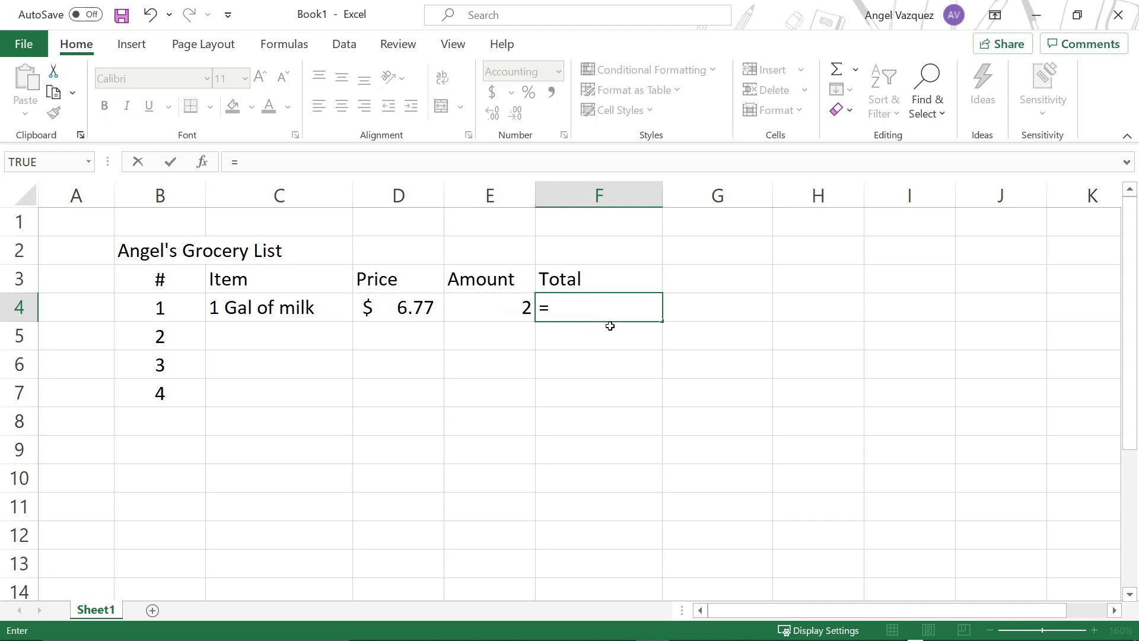
{"action": "left_click", "coordinate": [405, 311]}
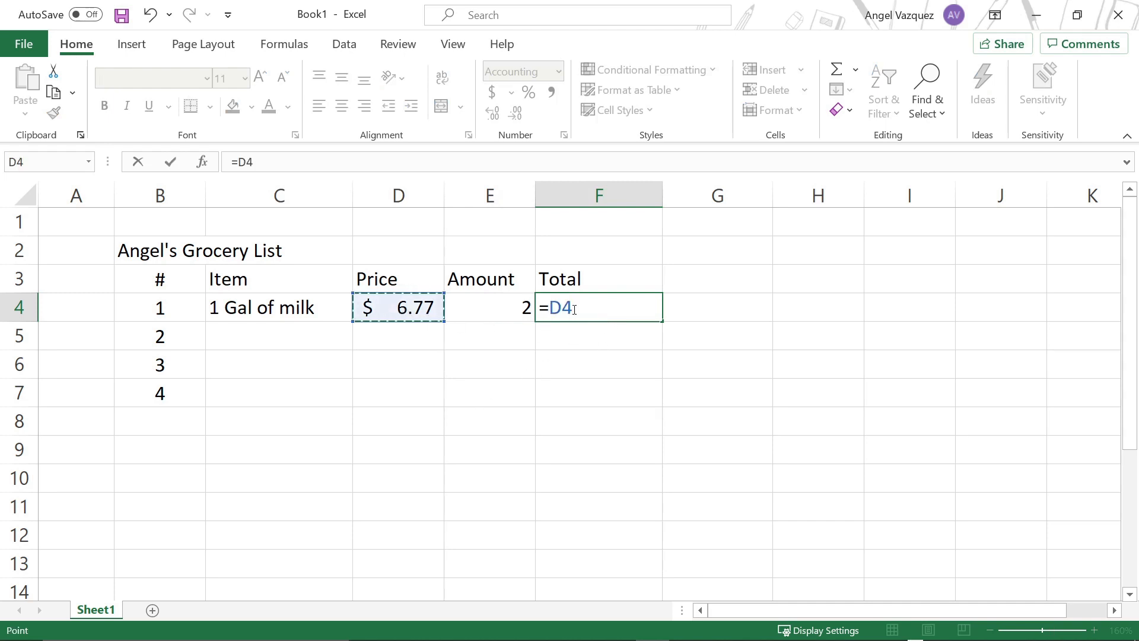
{"action": "left_click_drag", "start_coordinate": [552, 305], "coordinate": [539, 304]}
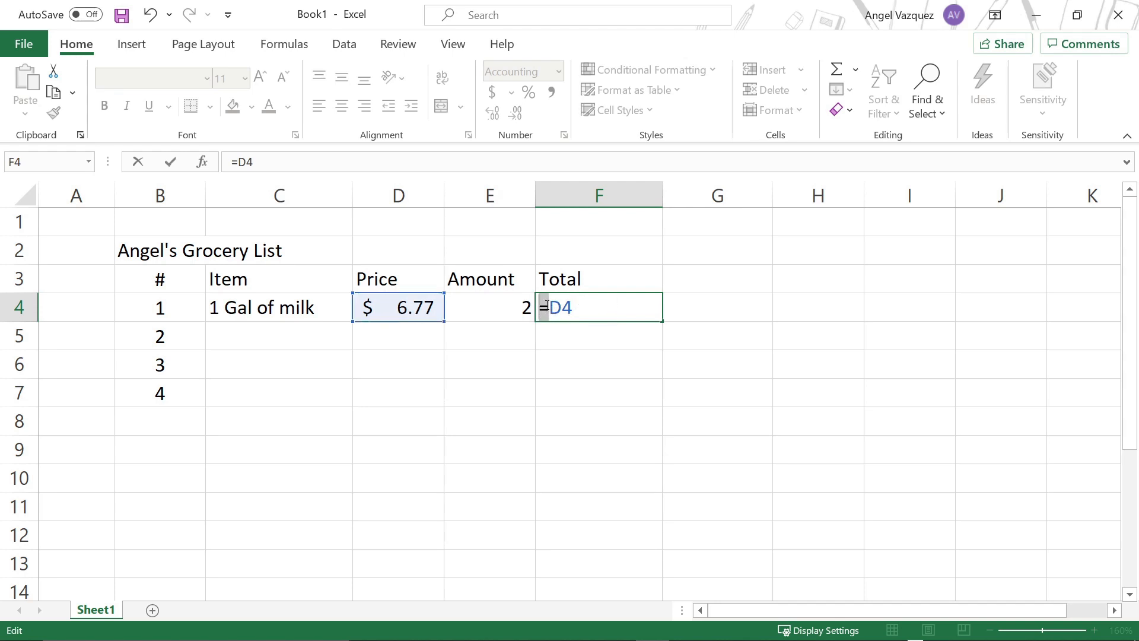
{"action": "left_click", "coordinate": [608, 315]}
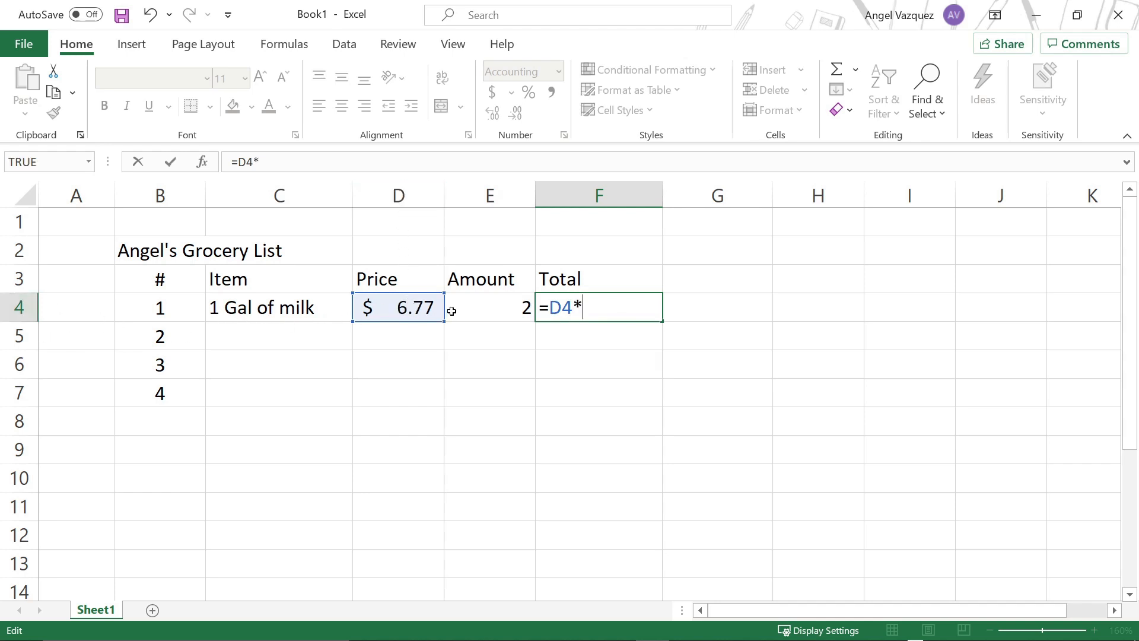
{"action": "left_click", "coordinate": [522, 308]}
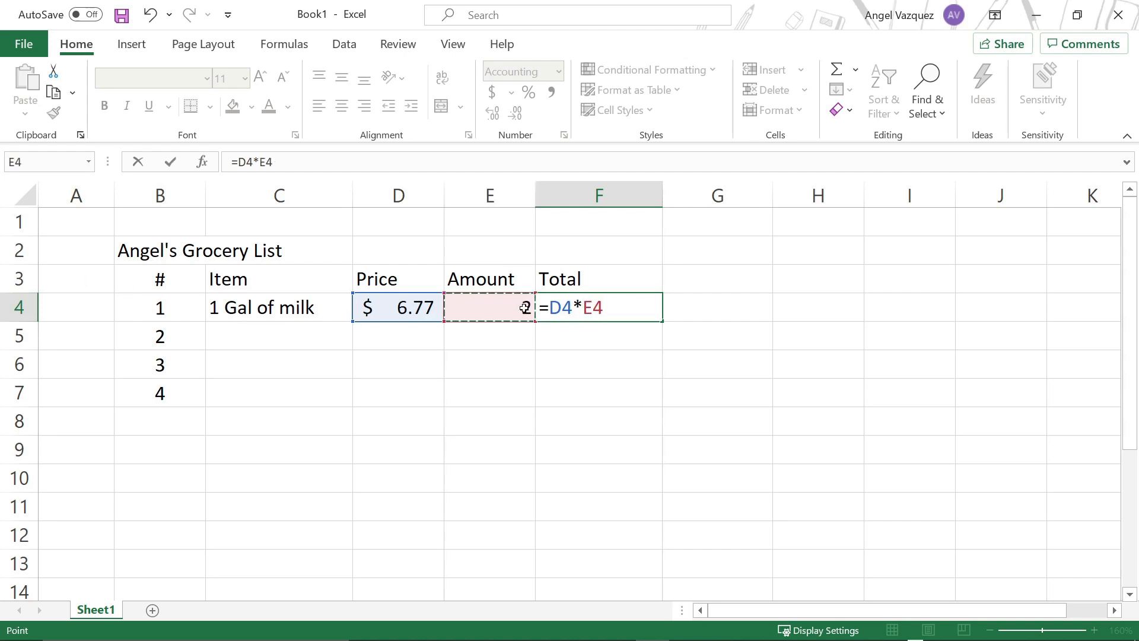
{"action": "key", "text": "Return"}
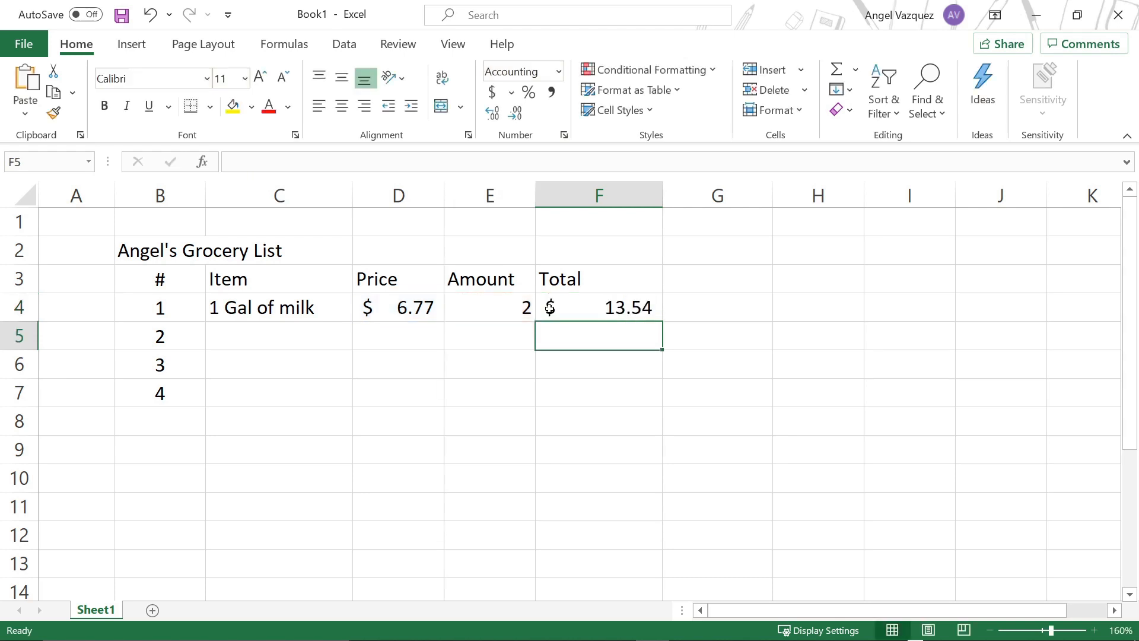
Step: Change the milk amount in cell E4 to 1 and check the total in cell F4
{"action": "left_click", "coordinate": [490, 309]}
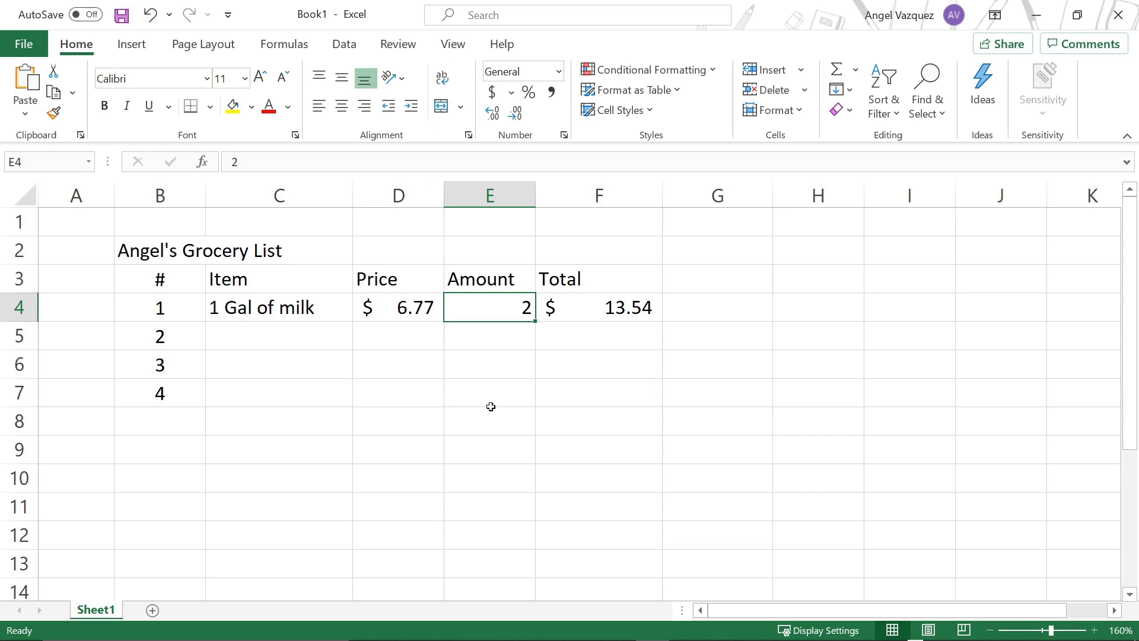
{"action": "type", "text": "1"}
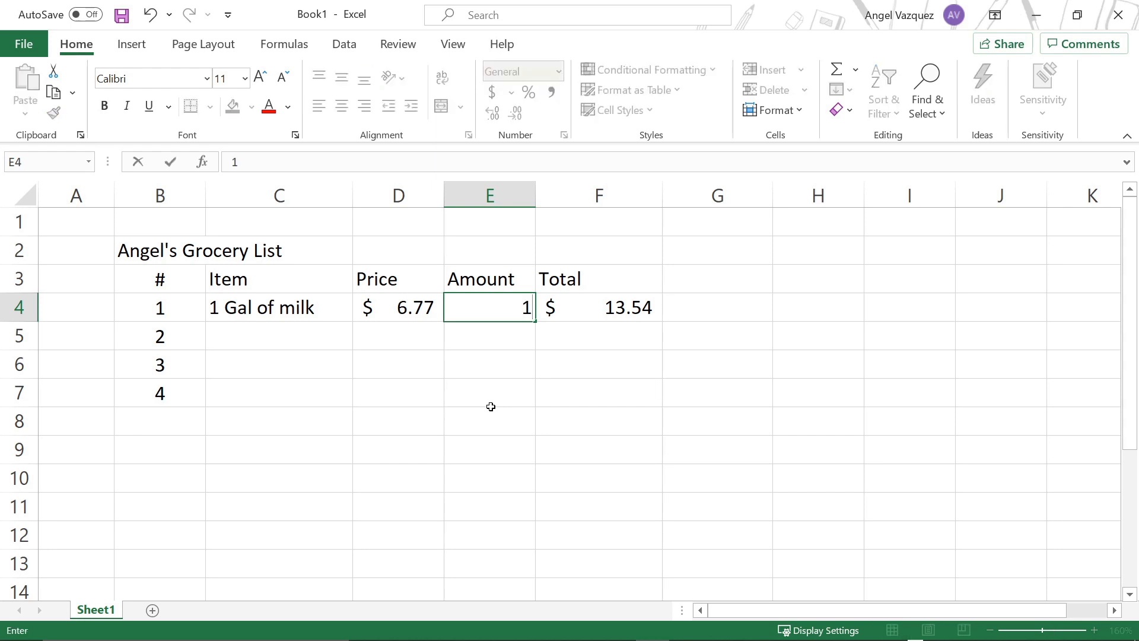
{"action": "key", "text": "Return"}
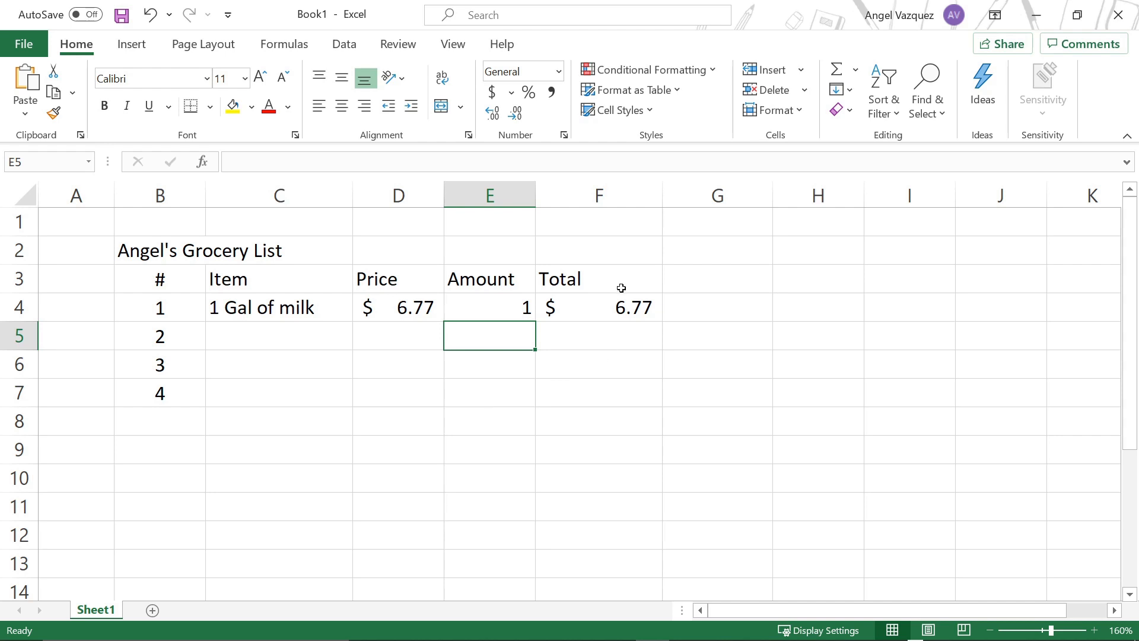
{"action": "left_click", "coordinate": [608, 302]}
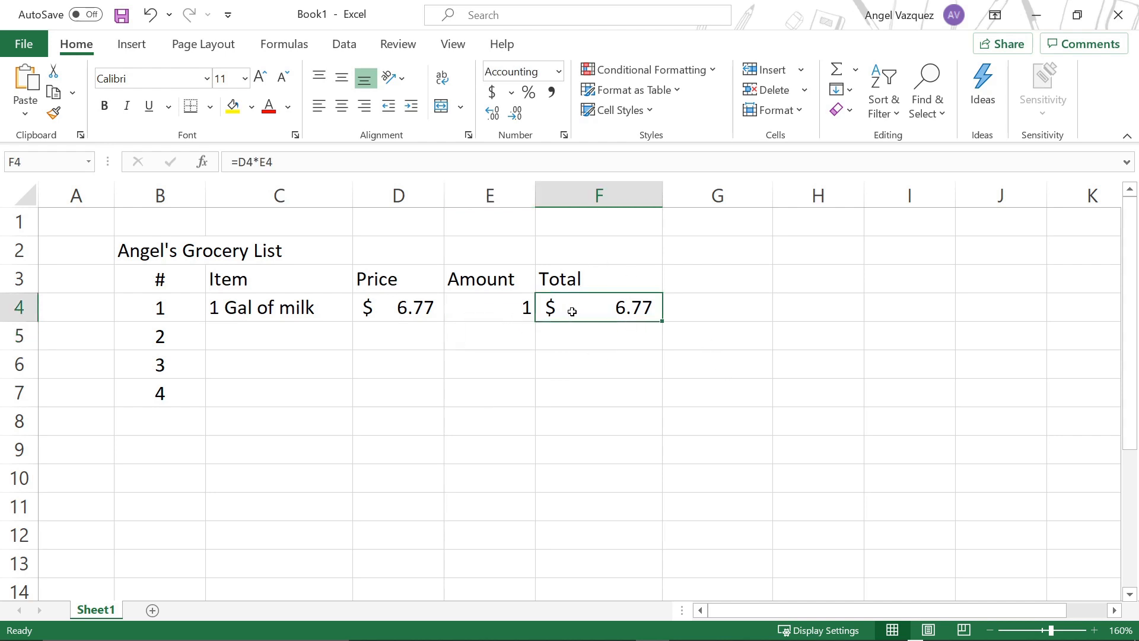
Step: Set the milk amount in cell E4 to 5 and select the total in cell F4 to check it
{"action": "left_click", "coordinate": [502, 310]}
{"action": "type", "text": "5"}
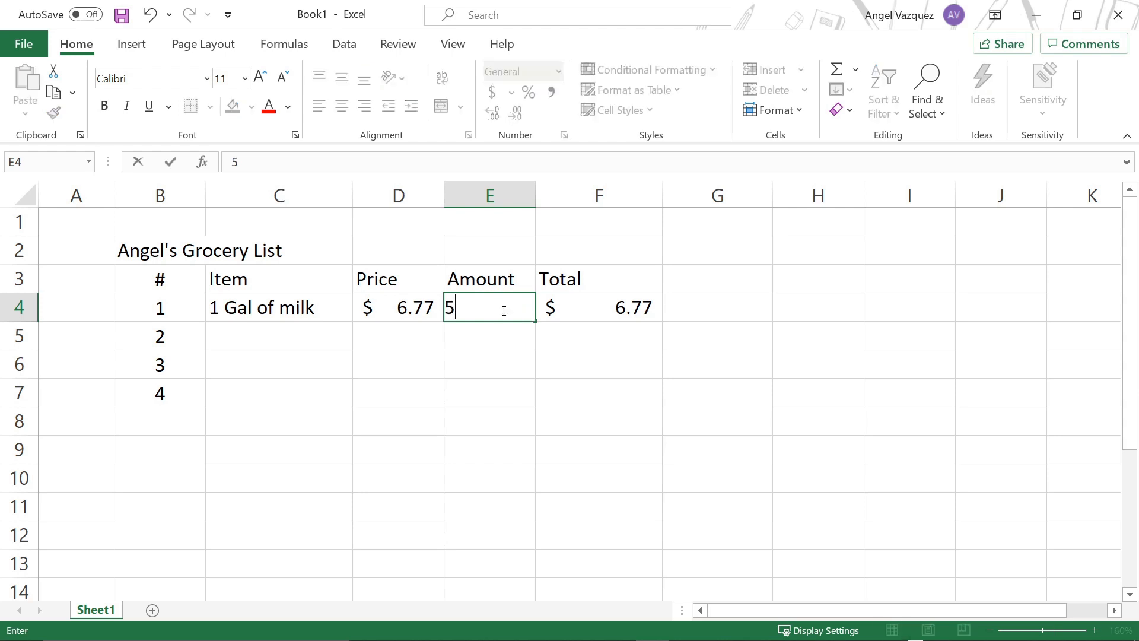
{"action": "key", "text": "Return"}
{"action": "left_click", "coordinate": [571, 300]}
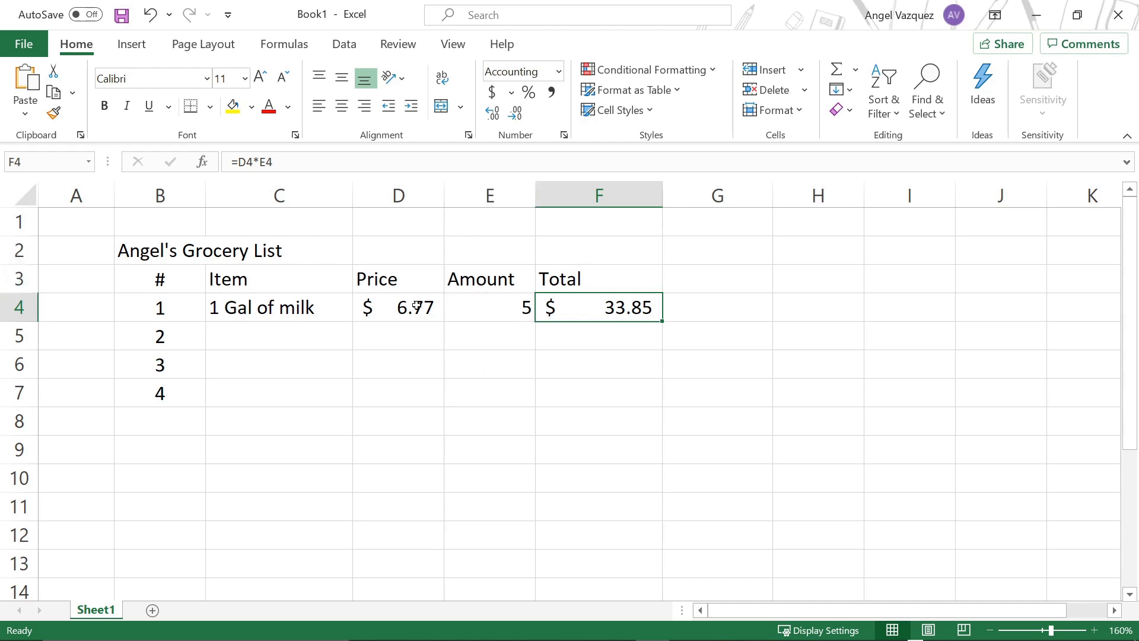
{"action": "left_click", "coordinate": [404, 324]}
{"action": "left_click", "coordinate": [476, 313]}
{"action": "left_click", "coordinate": [388, 308]}
{"action": "left_click", "coordinate": [475, 312]}
{"action": "left_click", "coordinate": [406, 309]}
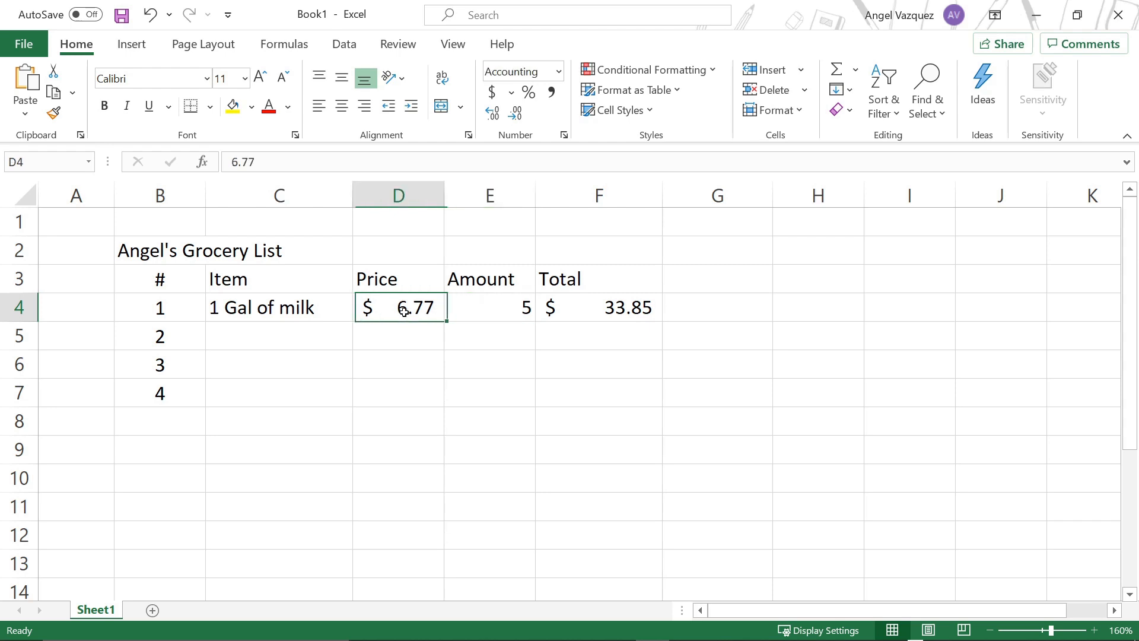
{"action": "left_click", "coordinate": [477, 326]}
{"action": "left_click", "coordinate": [425, 319]}
{"action": "left_click", "coordinate": [468, 315]}
{"action": "left_click", "coordinate": [432, 305]}
{"action": "left_click", "coordinate": [594, 281]}
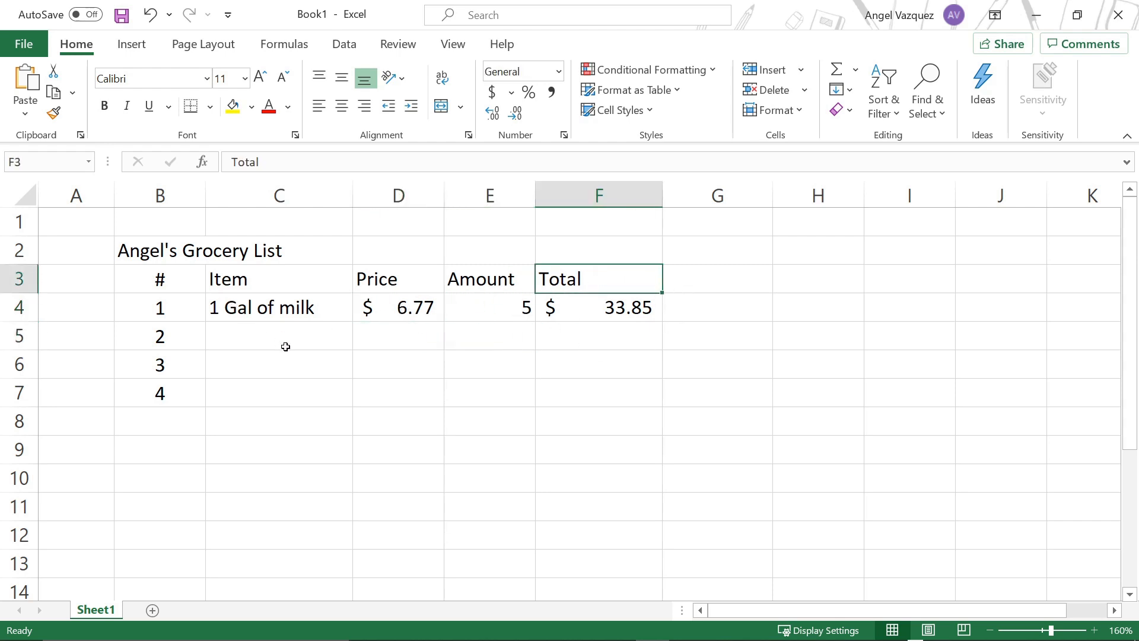
{"action": "left_click", "coordinate": [531, 333]}
{"action": "left_click", "coordinate": [576, 332]}
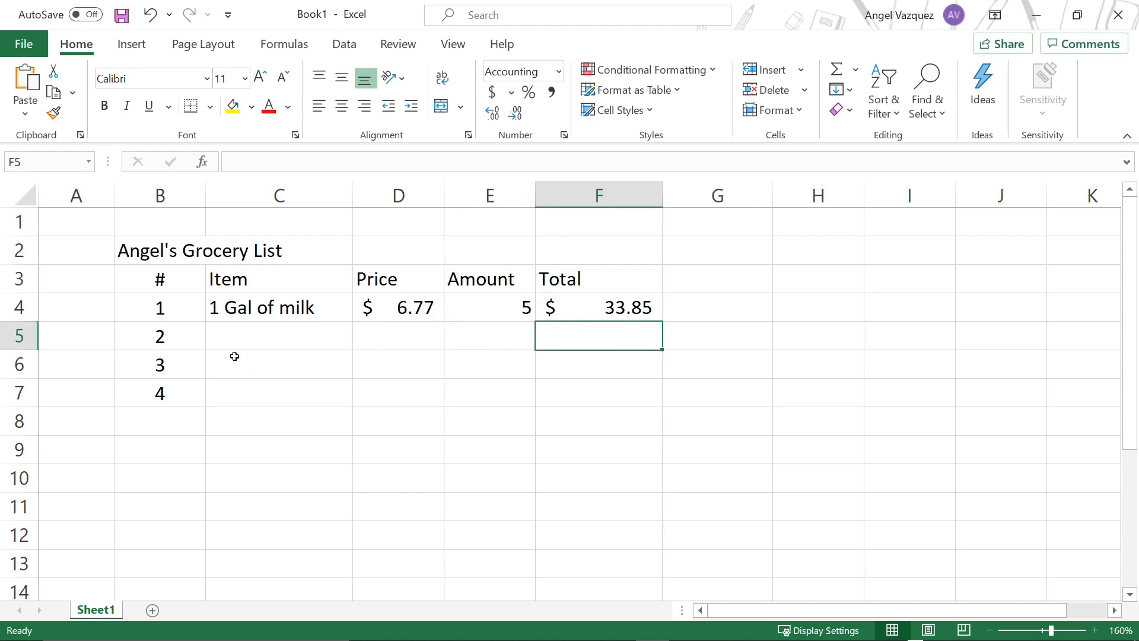
Step: Enter "Cocoa Pebbles" as the second item in cell C5
{"action": "left_click", "coordinate": [238, 330]}
{"action": "type", "text": "C"}
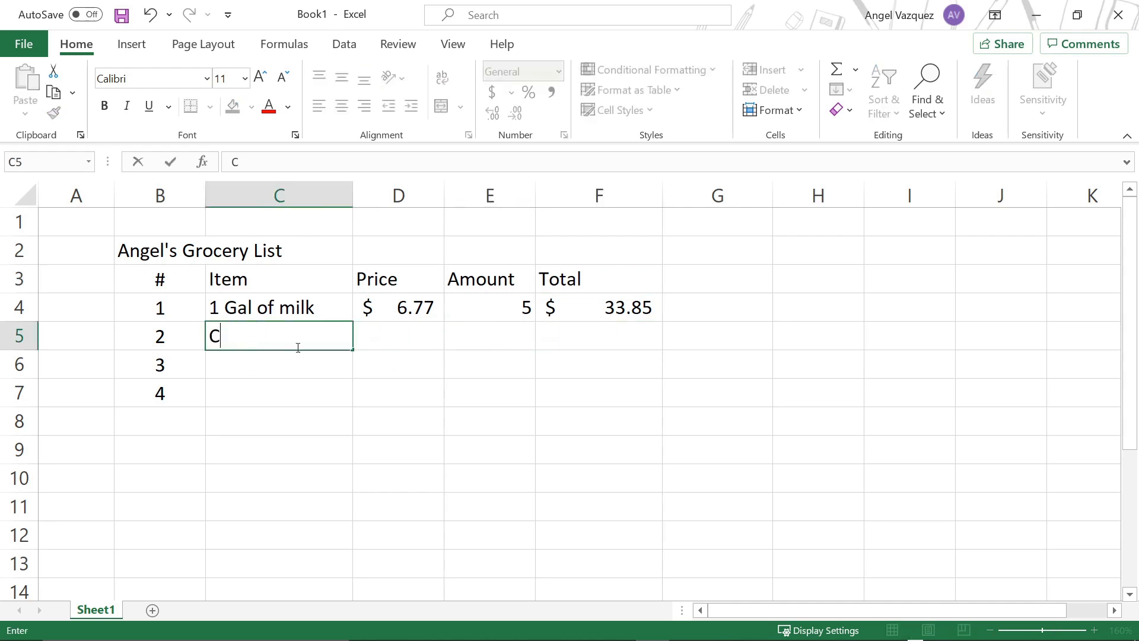
{"action": "type", "text": "ocoa Pebbles"}
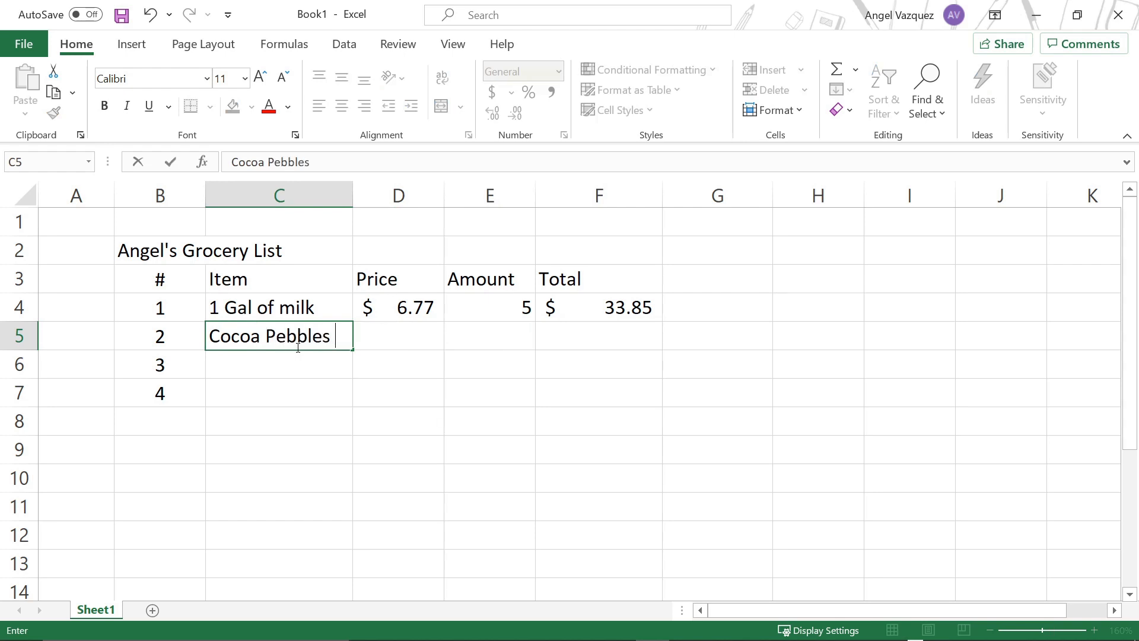
{"action": "key", "text": "Tab"}
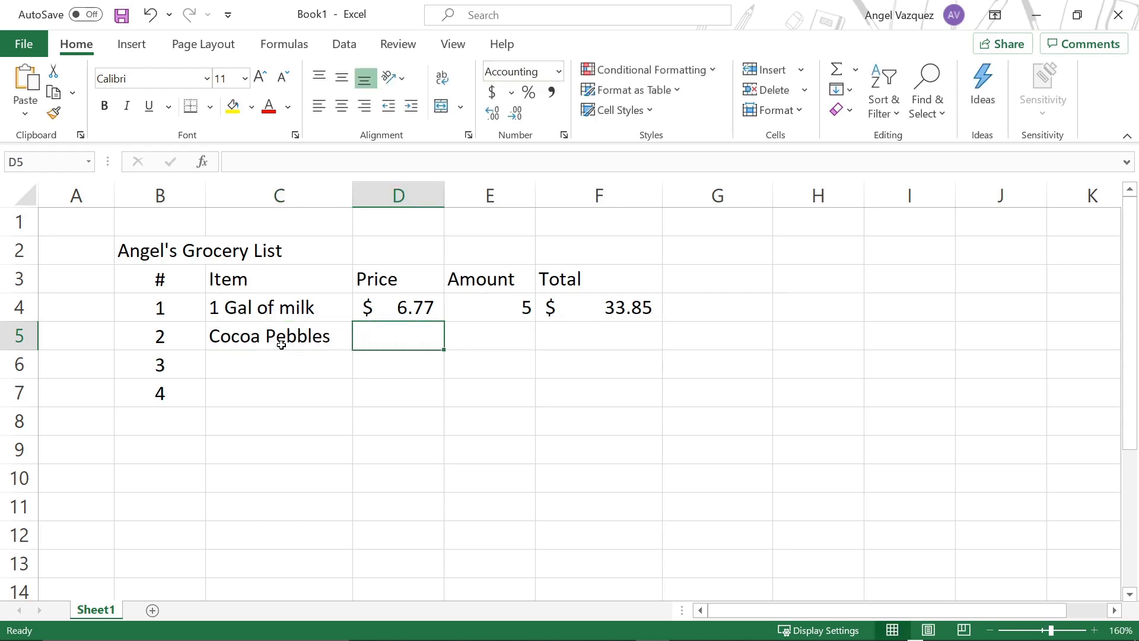
Step: Switch to the Chrome browser and search Google for "cocoa pebbles price"
{"action": "left_click", "coordinate": [250, 342]}
{"action": "left_click", "coordinate": [388, 334]}
{"action": "key", "text": "alt+Tab"}
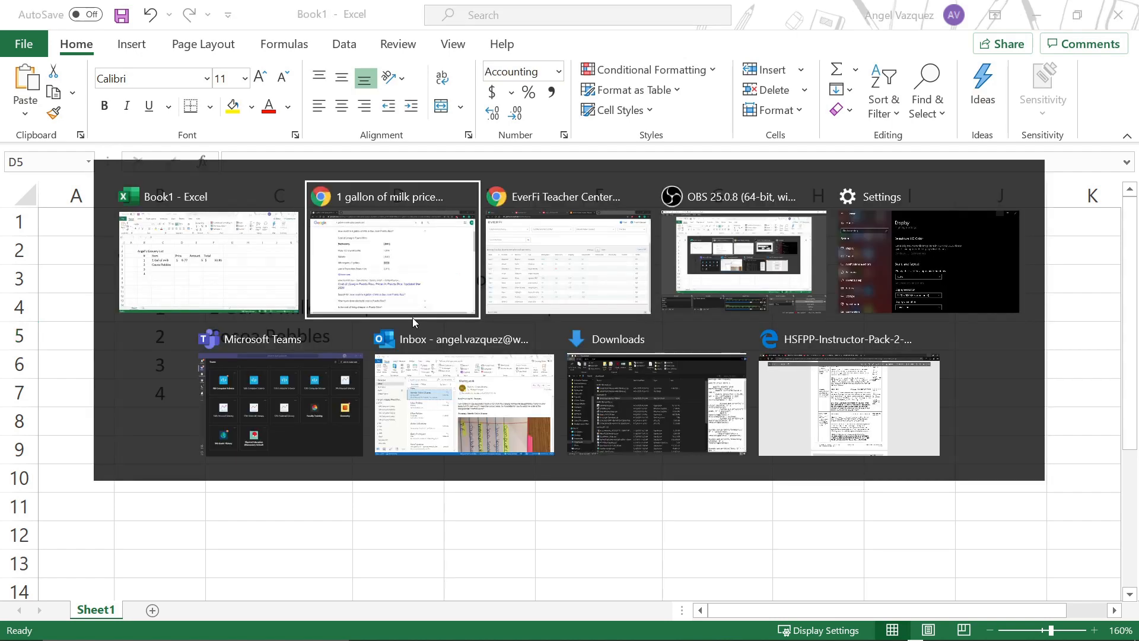
{"action": "key", "text": "Escape"}
{"action": "key", "text": "alt+Tab"}
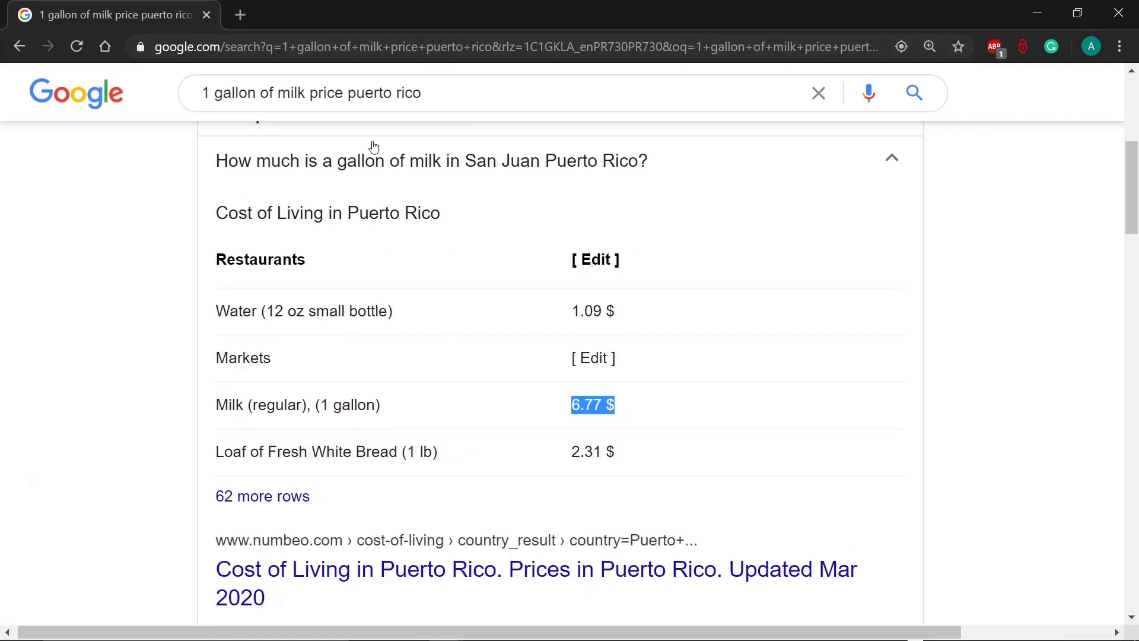
{"action": "left_click_drag", "start_coordinate": [425, 93], "coordinate": [95, 100]}
{"action": "type", "text": "coco"}
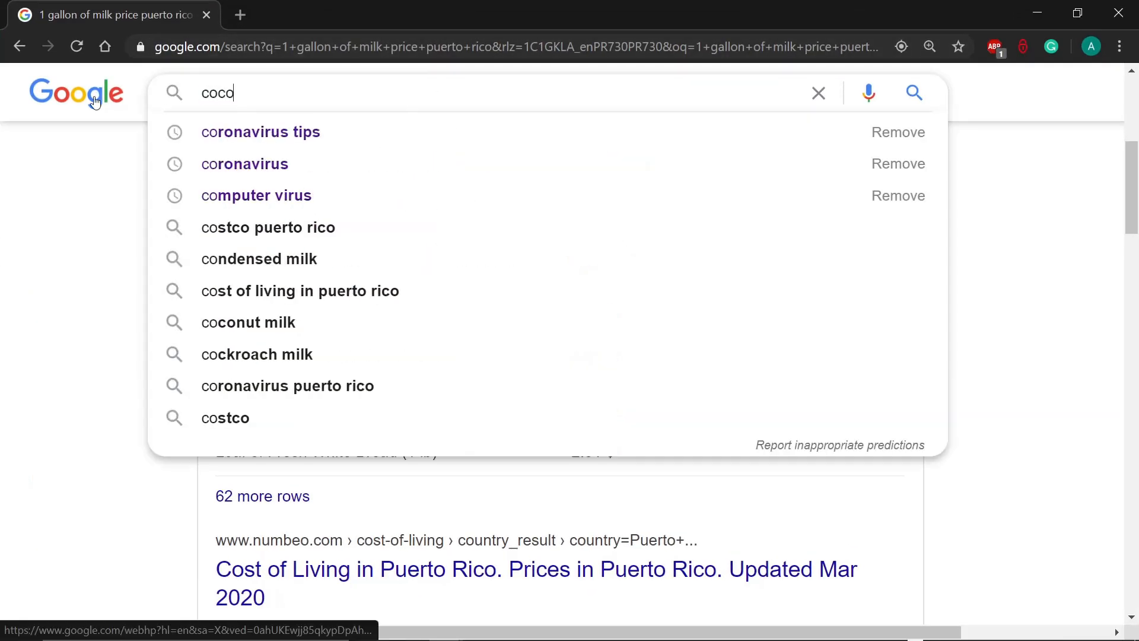
{"action": "type", "text": "a pebbles"}
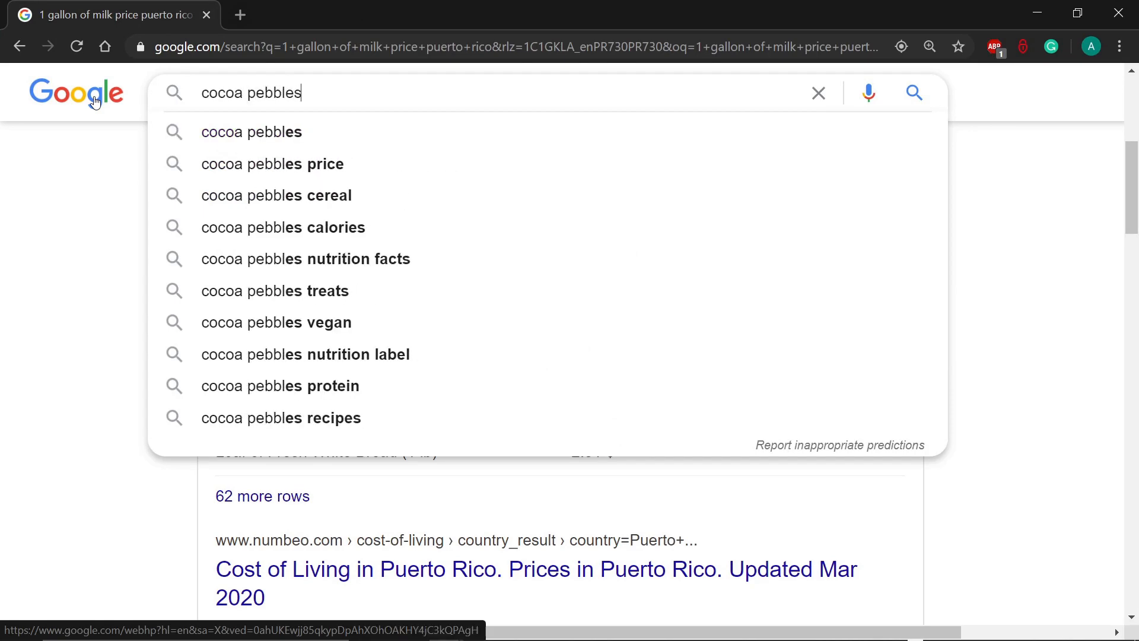
{"action": "type", "text": " price"}
{"action": "key", "text": "Return"}
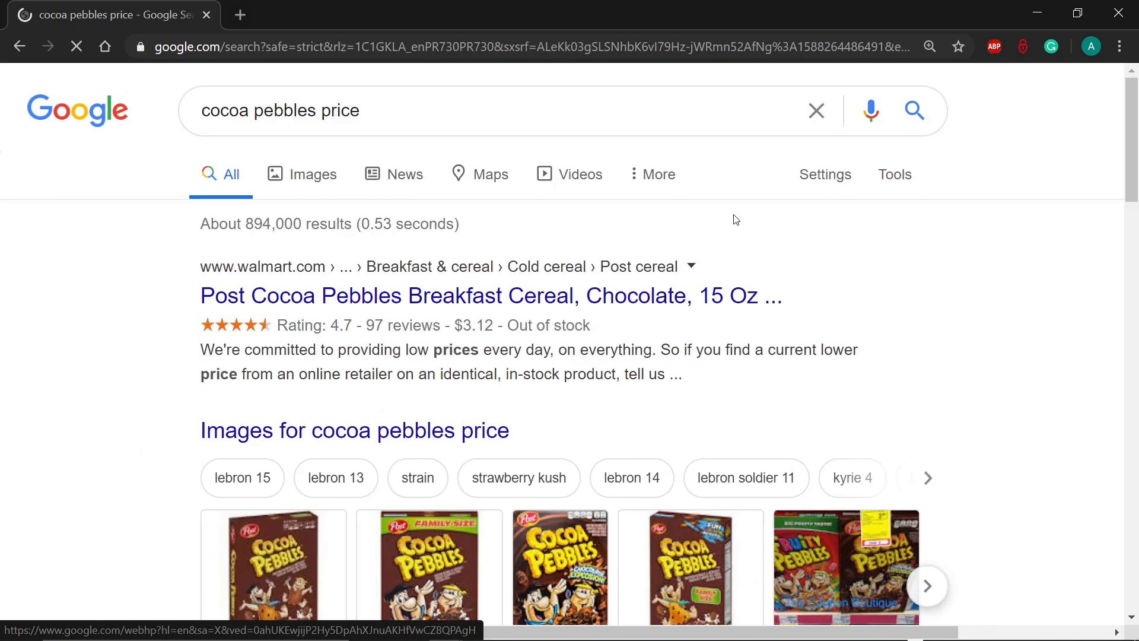
Step: Open the Walmart result for Post Cocoa Pebbles Breakfast Cereal, Chocolate, 15 Oz and check its price
{"action": "scroll", "coordinate": [614, 341], "scroll_direction": "down", "scroll_amount": 1}
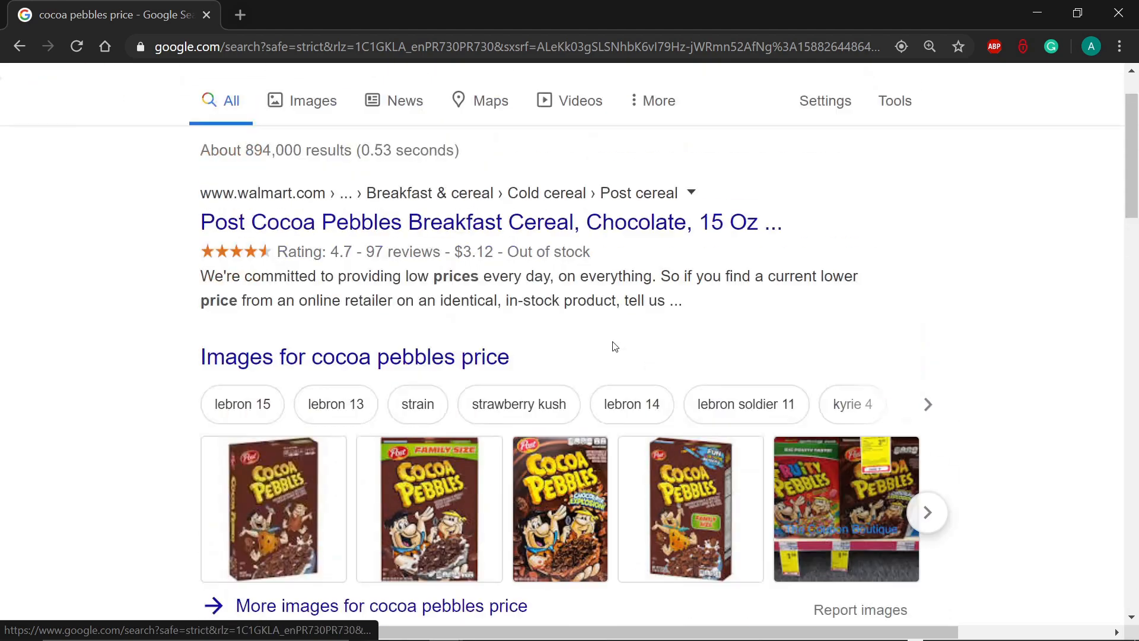
{"action": "scroll", "coordinate": [615, 346], "scroll_direction": "up", "scroll_amount": 1}
{"action": "left_click", "coordinate": [443, 297]}
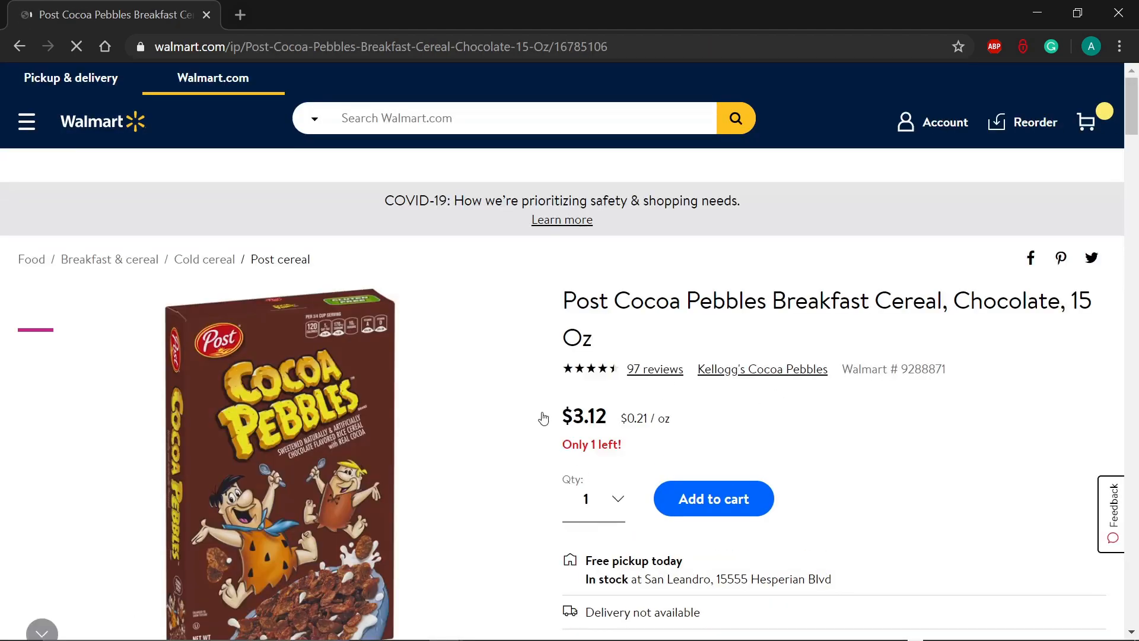
{"action": "scroll", "coordinate": [667, 435], "scroll_direction": "down", "scroll_amount": 4}
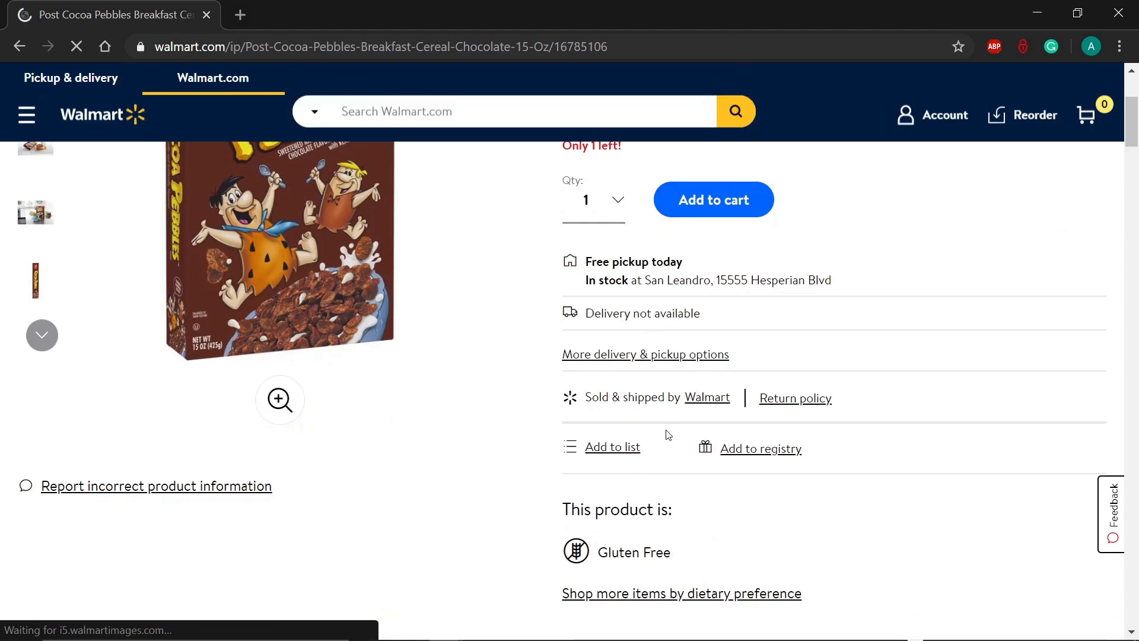
{"action": "scroll", "coordinate": [668, 435], "scroll_direction": "up", "scroll_amount": 3}
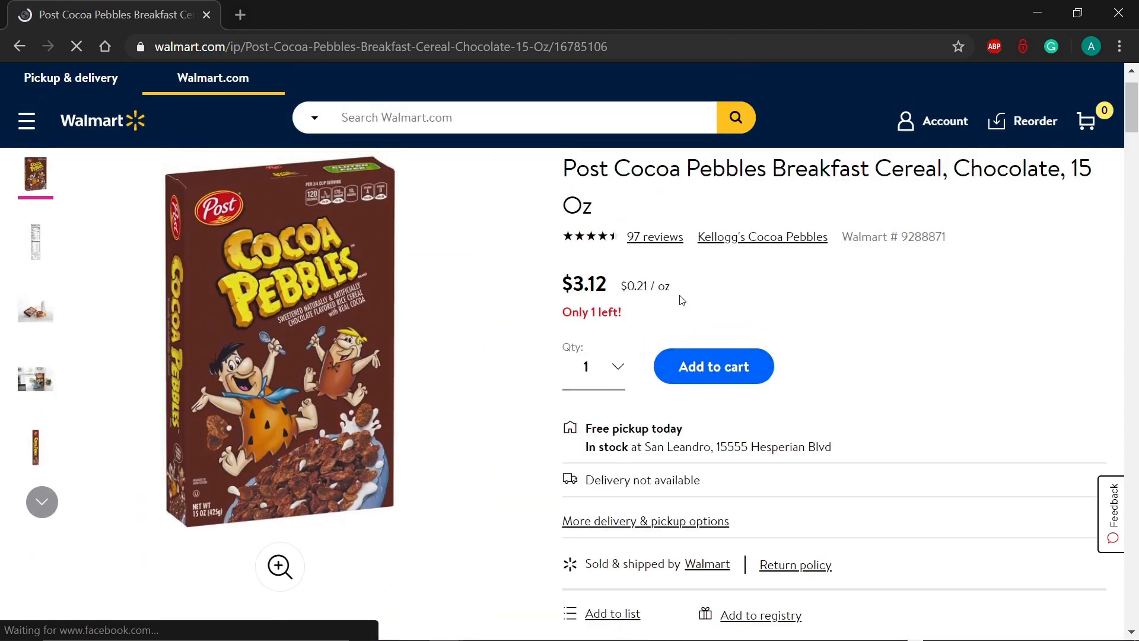
Step: Switch back to the Excel workbook and enter 3.12 as the Cocoa Pebbles price in cell D5
{"action": "key", "text": "alt+Tab"}
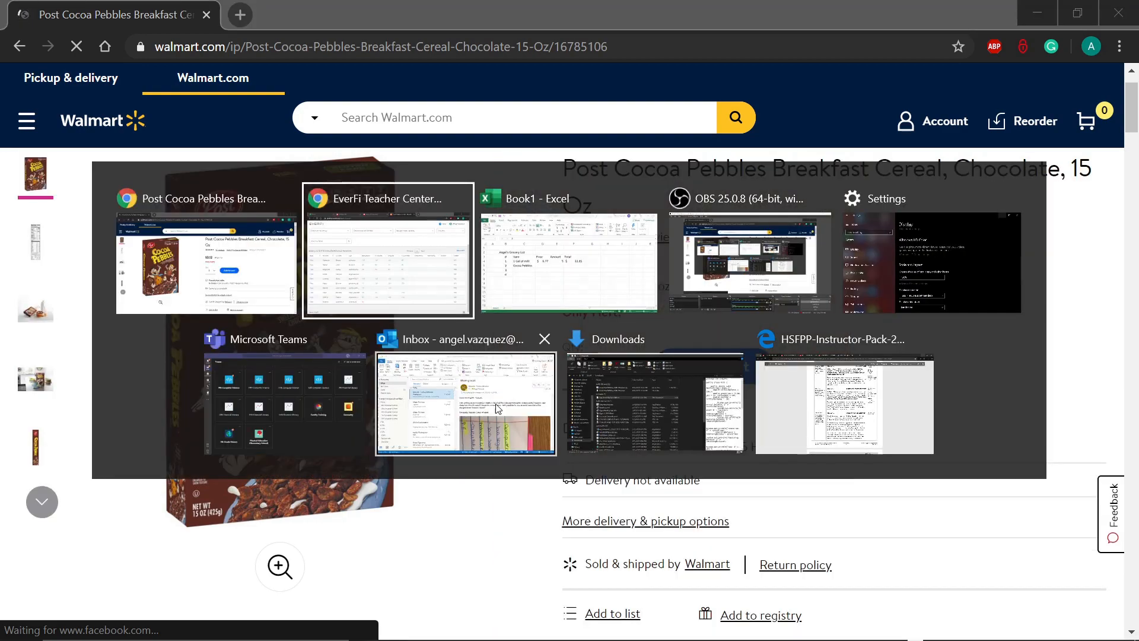
{"action": "key", "text": "alt+Tab"}
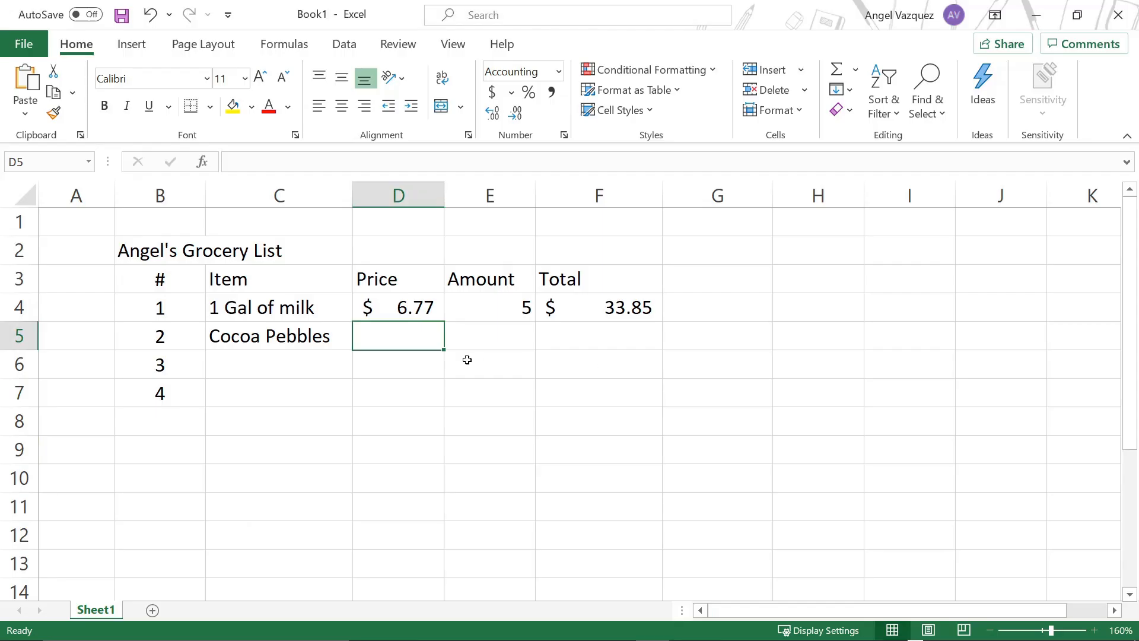
{"action": "left_click", "coordinate": [480, 345]}
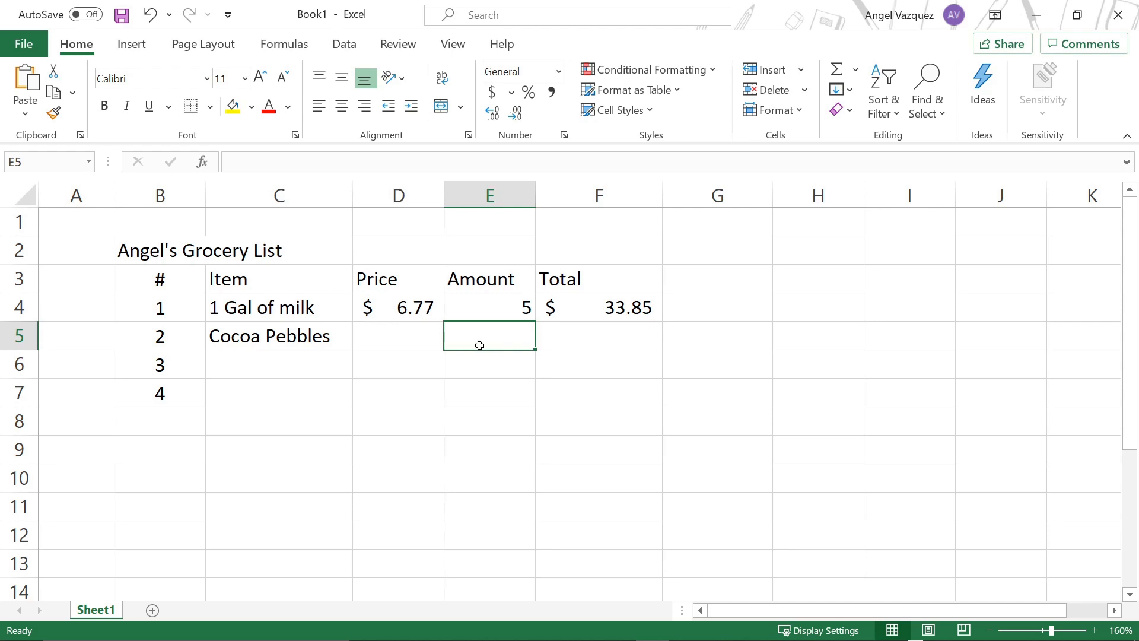
{"action": "left_click", "coordinate": [392, 334]}
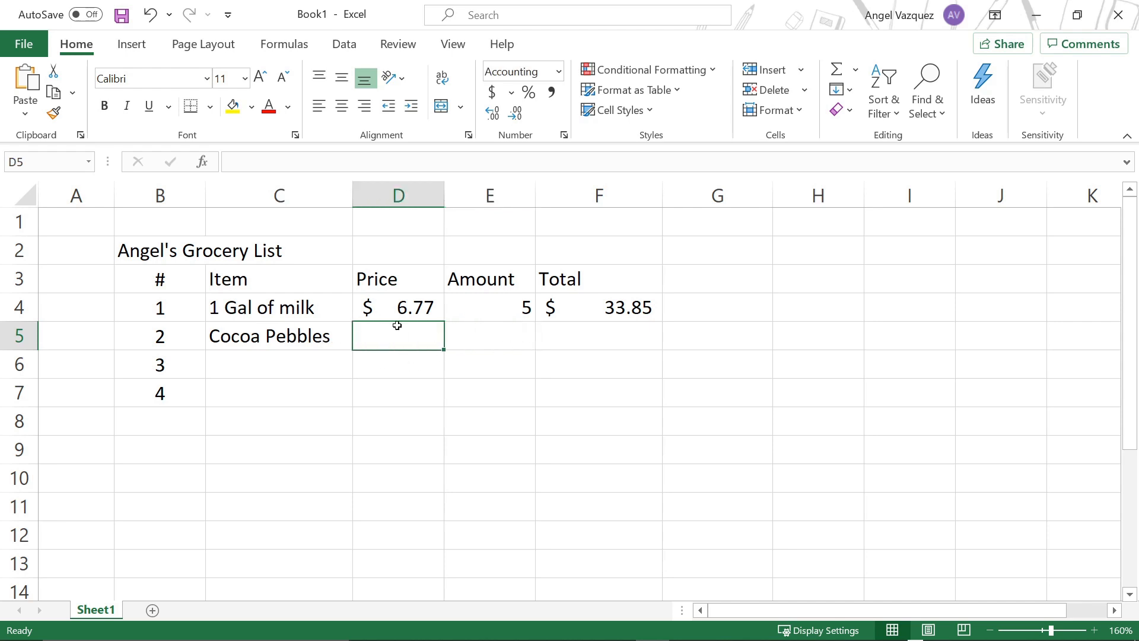
{"action": "type", "text": "3."}
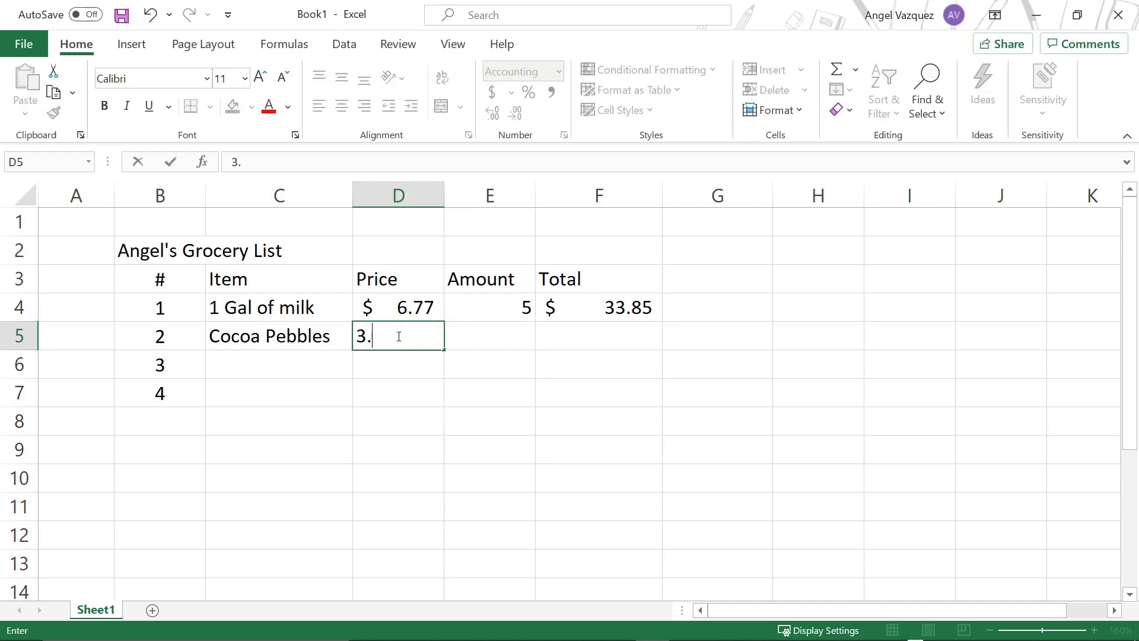
{"action": "type", "text": "12"}
{"action": "key", "text": "Return"}
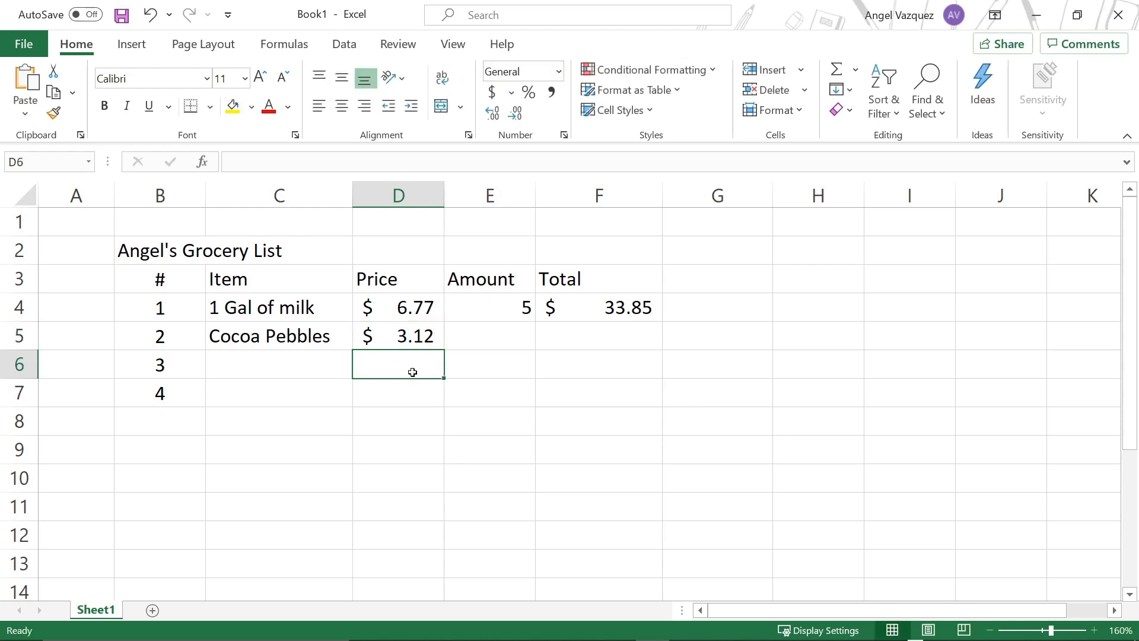
Step: Change the number format of the Cocoa Pebbles price in cell D5 to General
{"action": "left_click", "coordinate": [359, 334]}
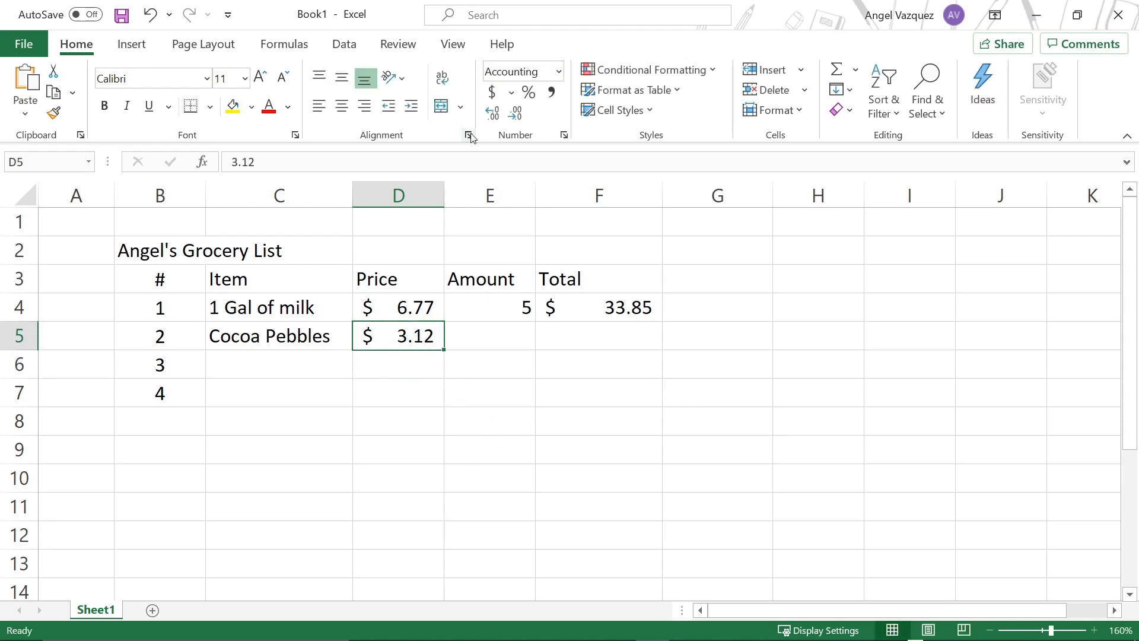
{"action": "left_click", "coordinate": [553, 71]}
{"action": "left_click", "coordinate": [558, 71]}
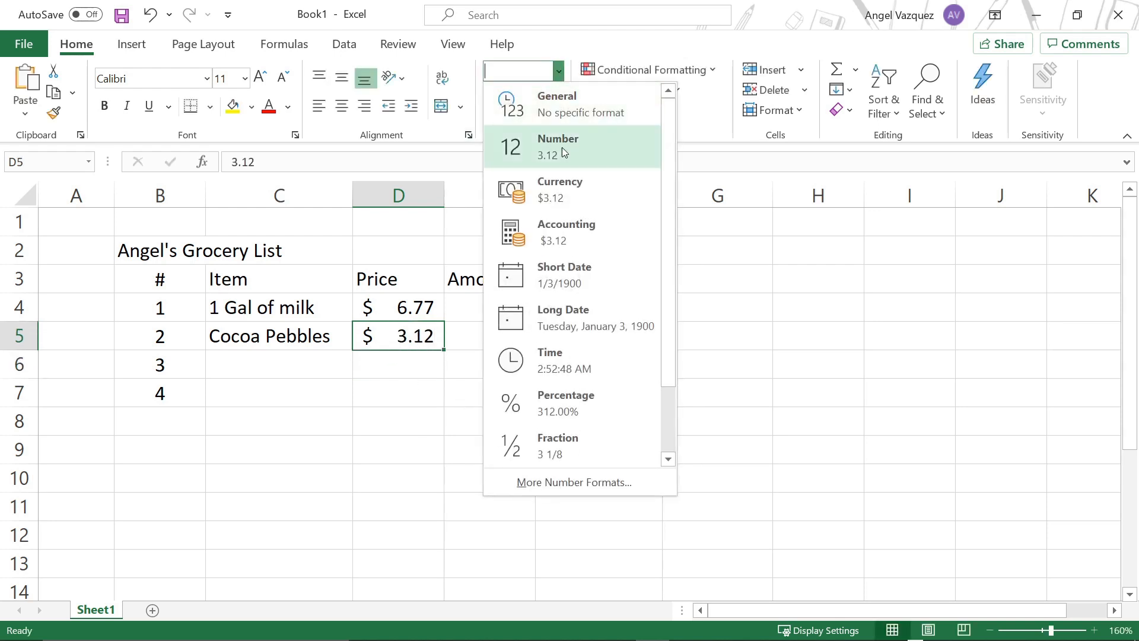
{"action": "left_click", "coordinate": [567, 113]}
{"action": "left_click", "coordinate": [415, 389]}
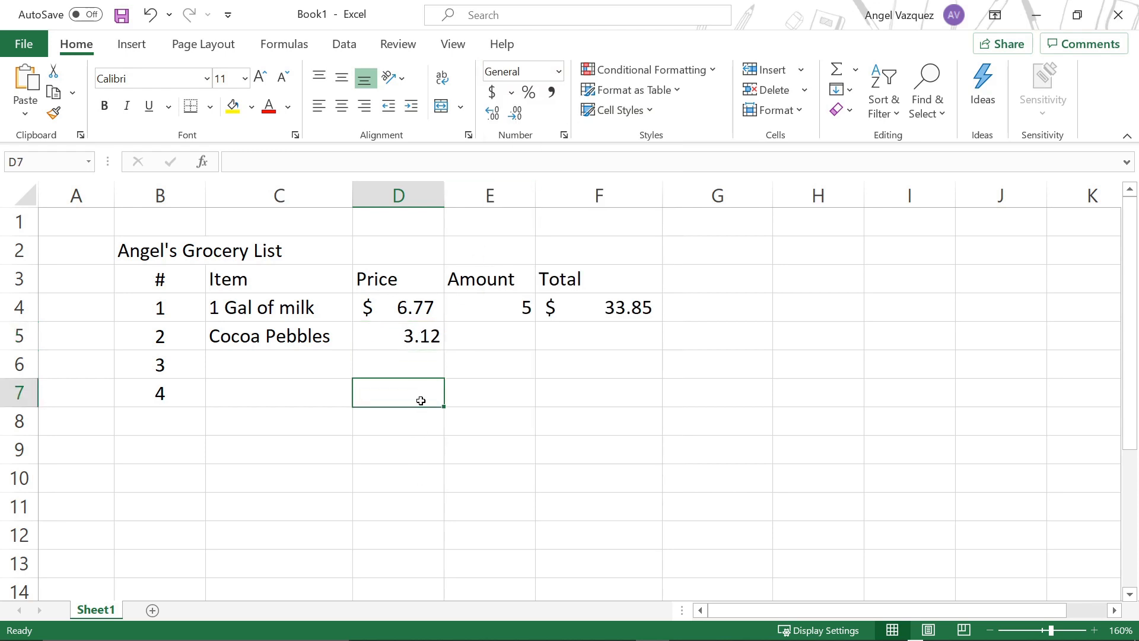
Step: Apply the $ English (United States) accounting format to the Cocoa Pebbles price in cell D5
{"action": "key", "text": "Up"}
{"action": "key", "text": "Up"}
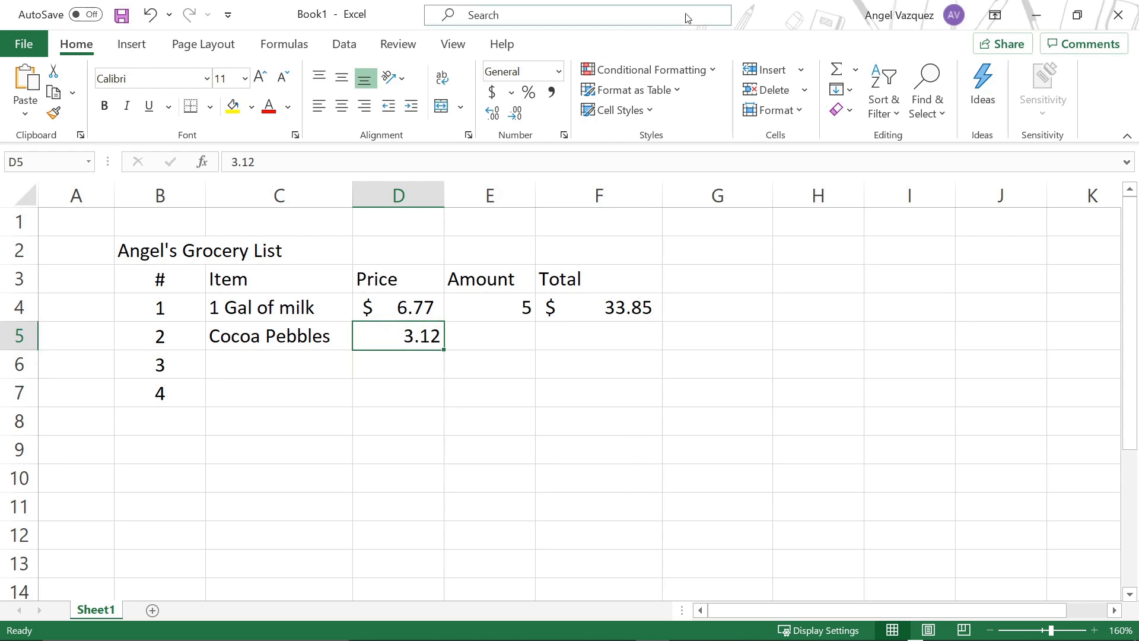
{"action": "left_click", "coordinate": [513, 97]}
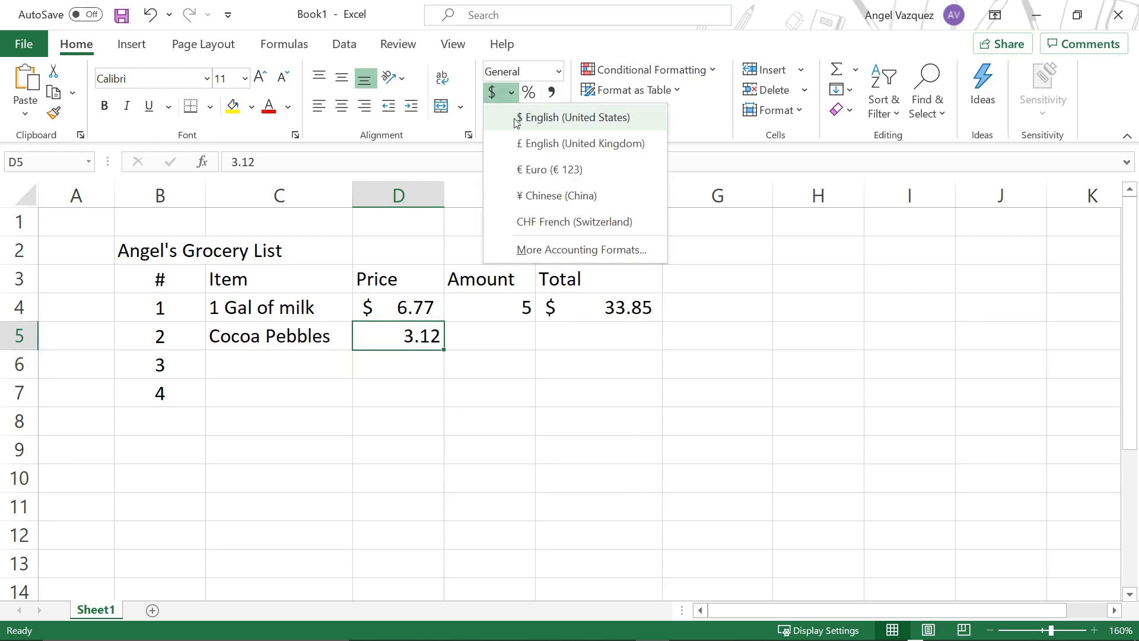
{"action": "left_click", "coordinate": [520, 121]}
{"action": "left_click", "coordinate": [491, 358]}
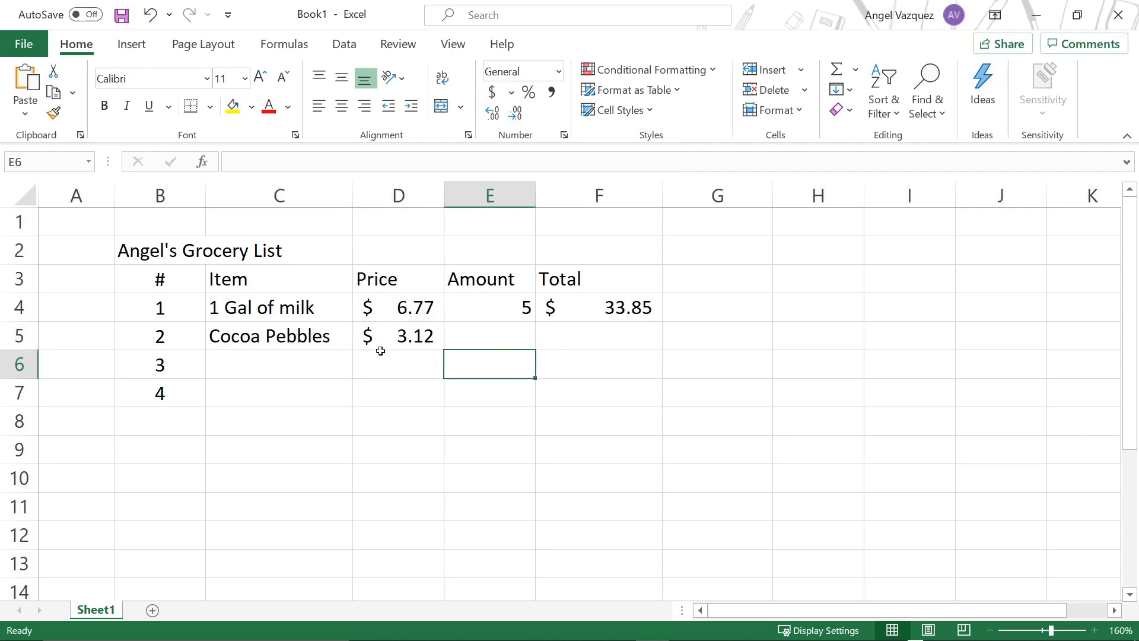
Step: Enter 2 as the Cocoa Pebbles amount in cell E5 and review the row's price and amount cells
{"action": "left_click", "coordinate": [465, 340]}
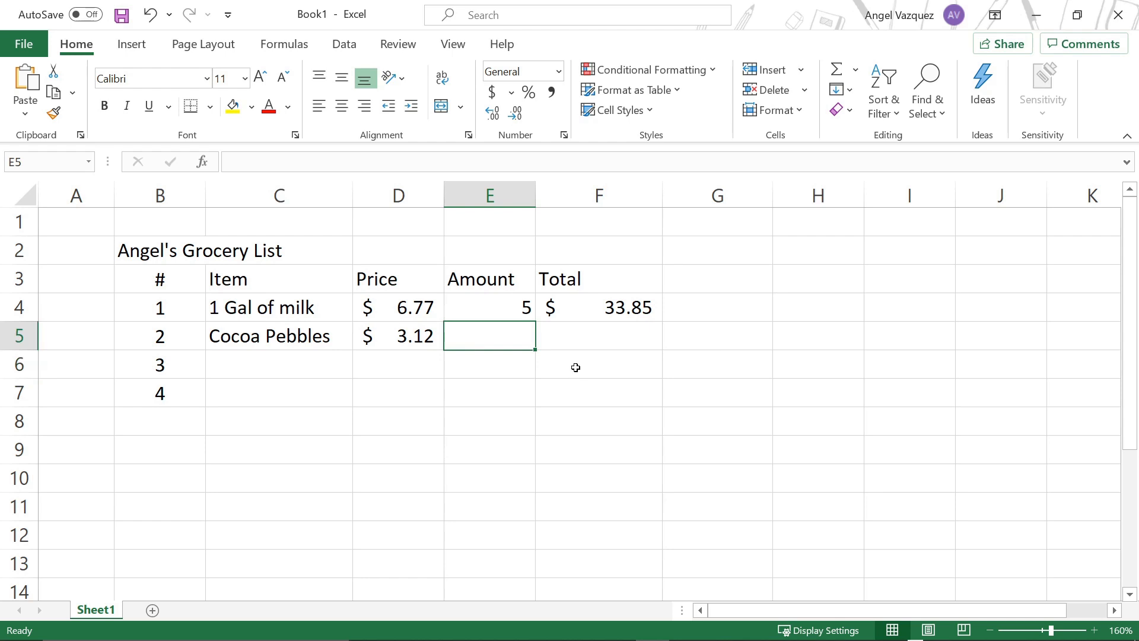
{"action": "type", "text": "2"}
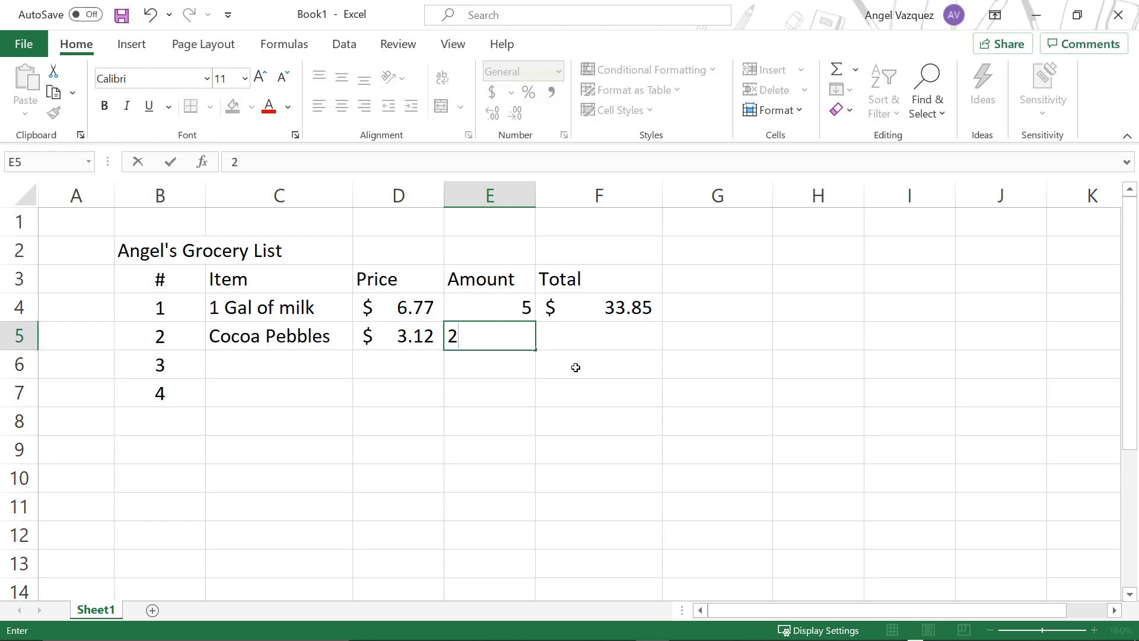
{"action": "key", "text": "Tab"}
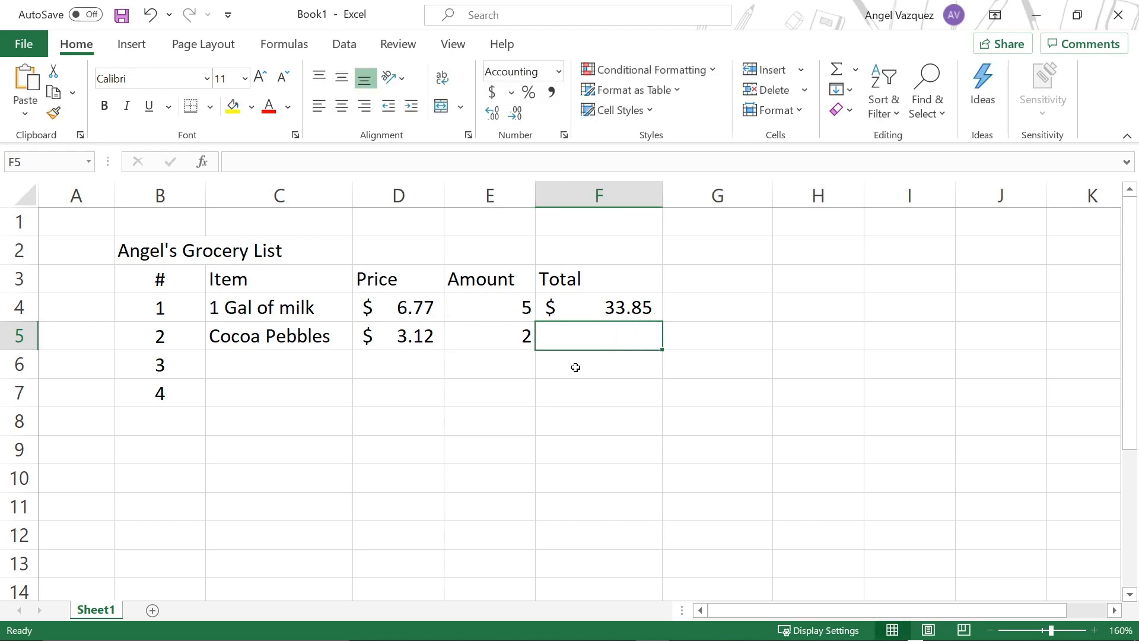
{"action": "left_click", "coordinate": [457, 332]}
{"action": "left_click", "coordinate": [409, 333]}
{"action": "left_click", "coordinate": [448, 337]}
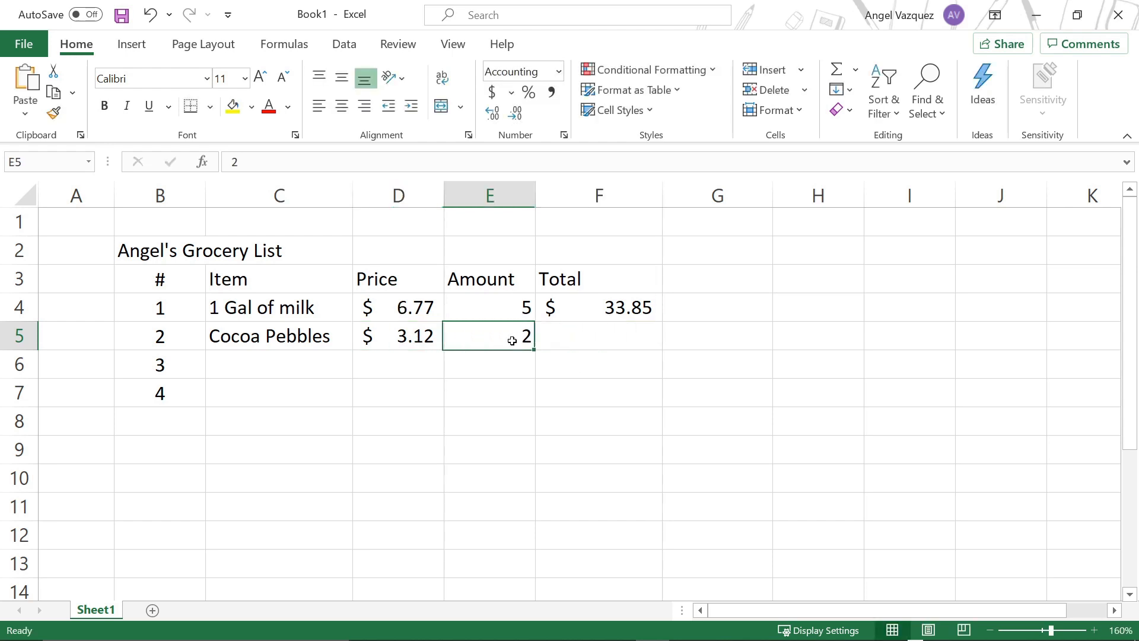
{"action": "left_click", "coordinate": [611, 341]}
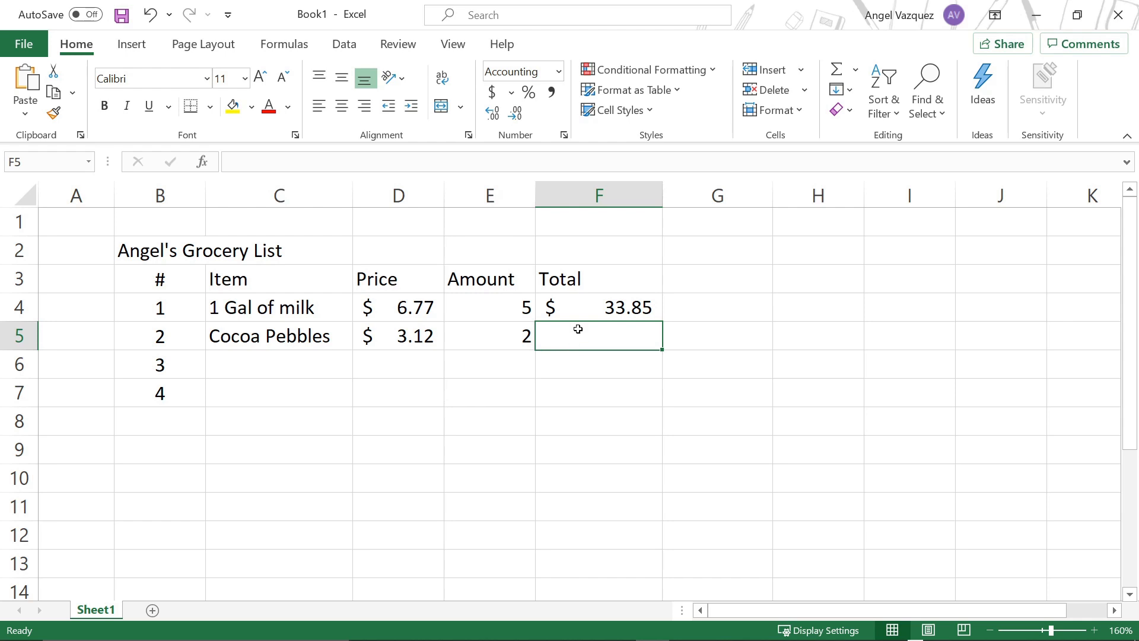
Step: Change the Cocoa Pebbles amount in cell E5 to 5
{"action": "left_click", "coordinate": [496, 314]}
{"action": "left_click", "coordinate": [483, 332]}
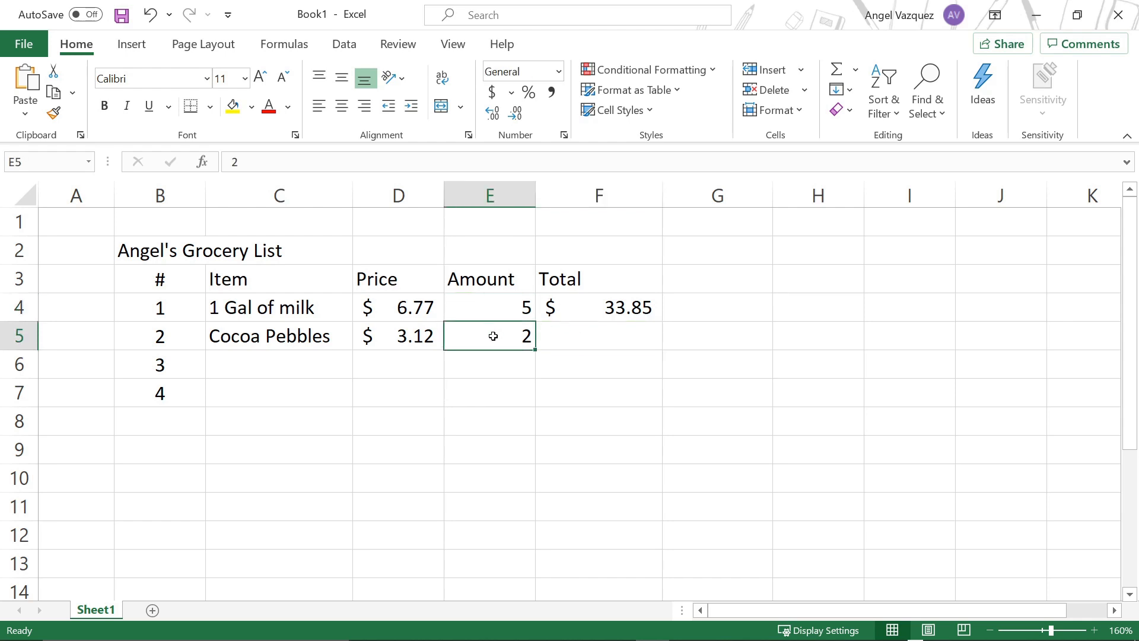
{"action": "type", "text": "5"}
{"action": "key", "text": "Left"}
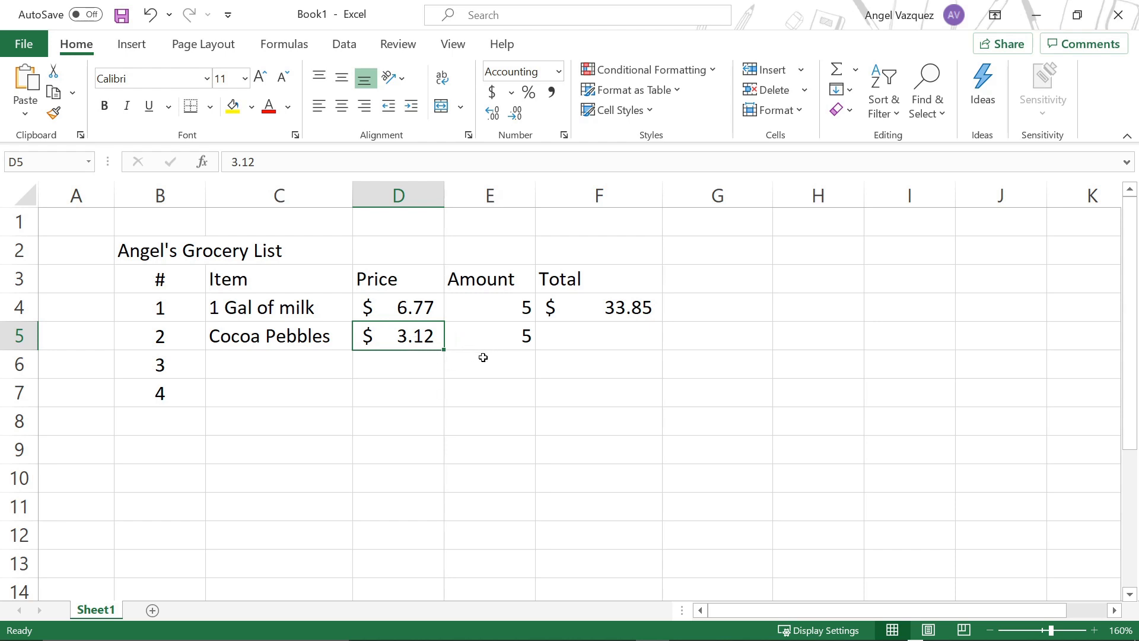
Step: Calculate the Cocoa Pebbles total in cell F5 with the formula =D5*E5 and check the result
{"action": "left_click", "coordinate": [566, 336]}
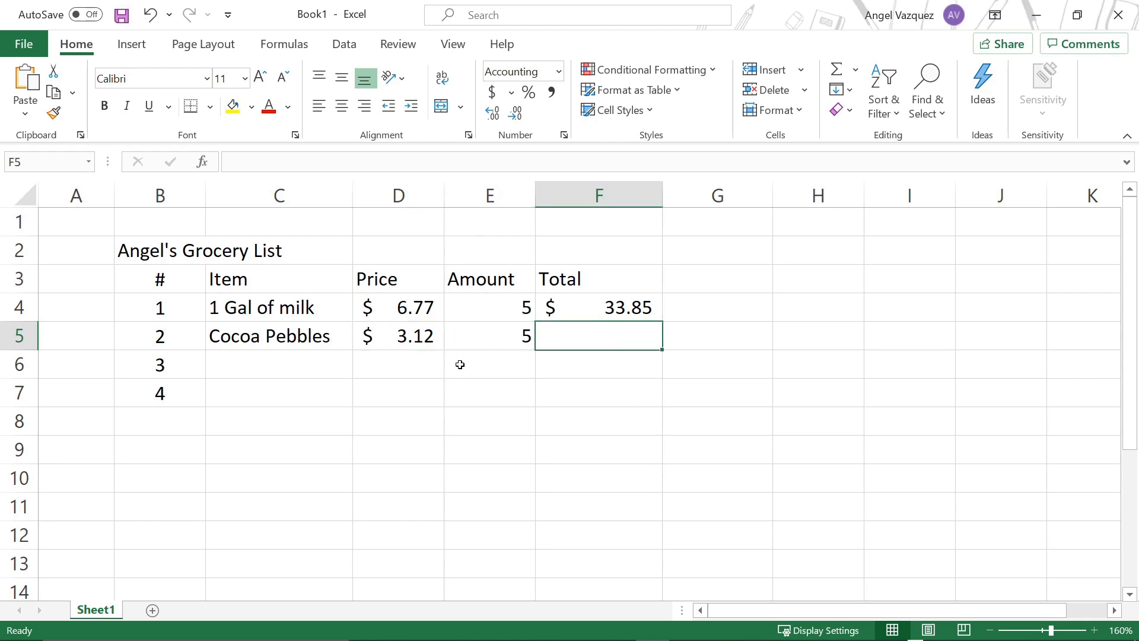
{"action": "type", "text": "="}
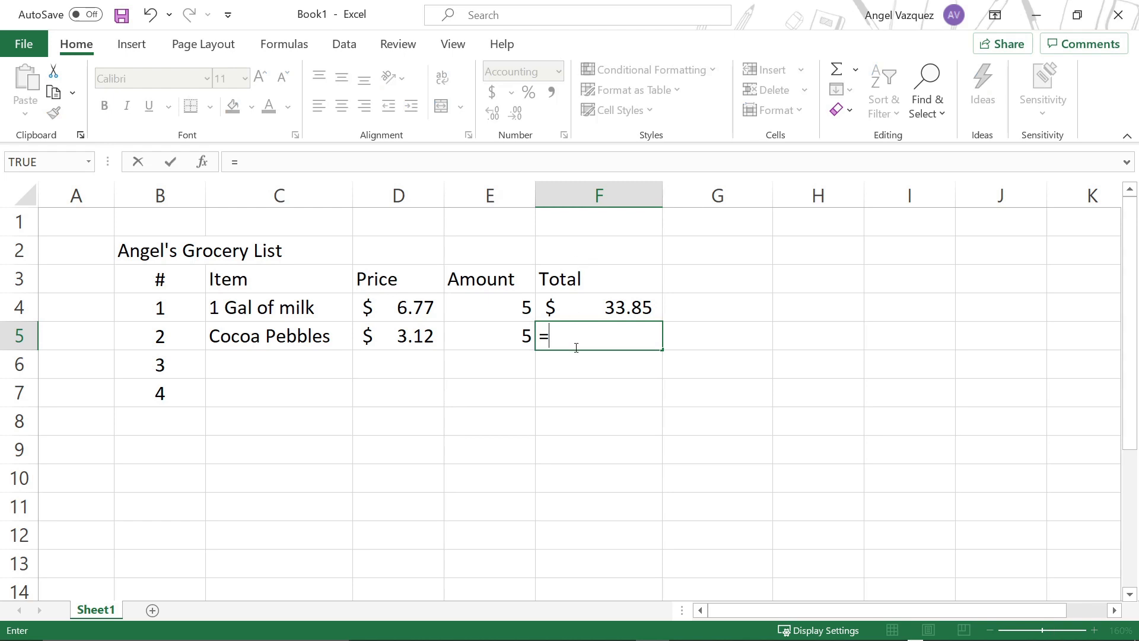
{"action": "left_click", "coordinate": [388, 330]}
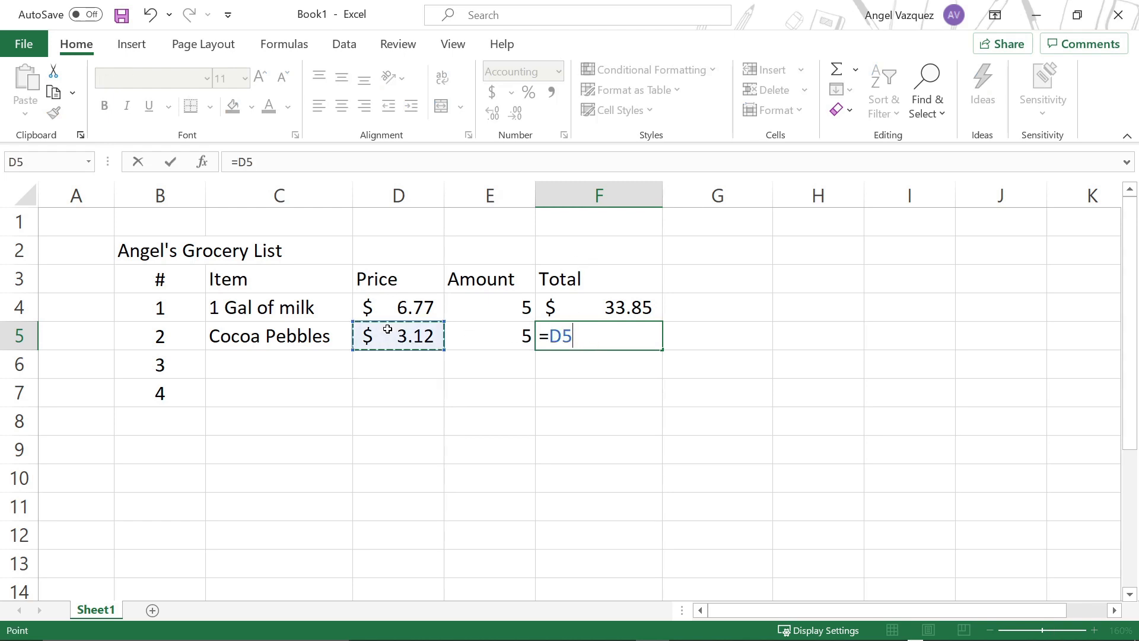
{"action": "type", "text": "*"}
{"action": "left_click", "coordinate": [477, 331]}
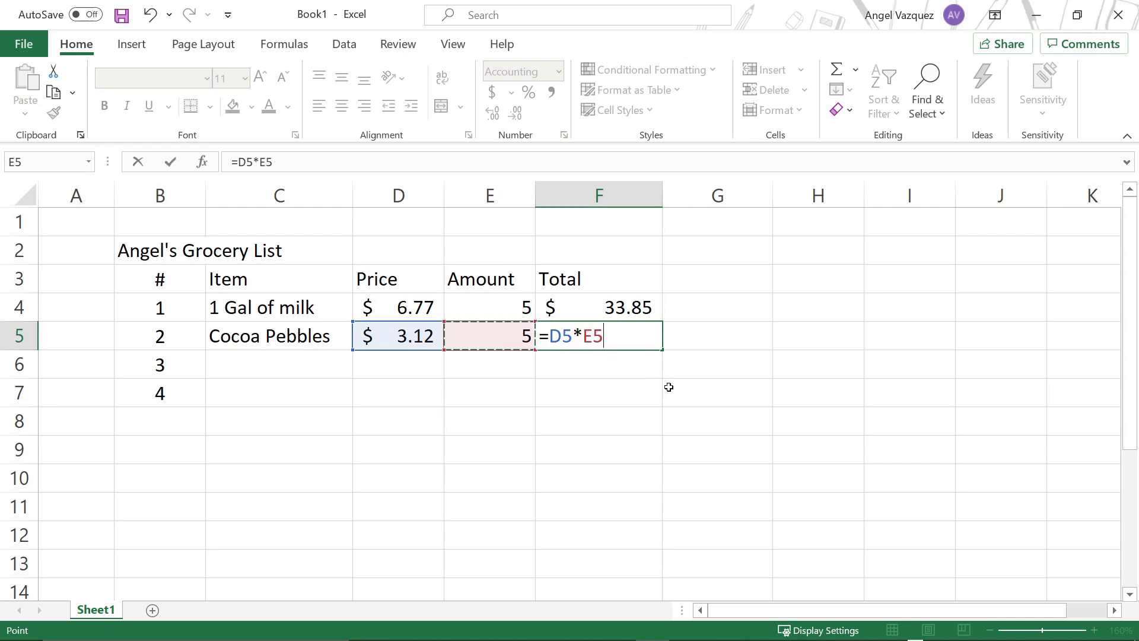
{"action": "key", "text": "Return"}
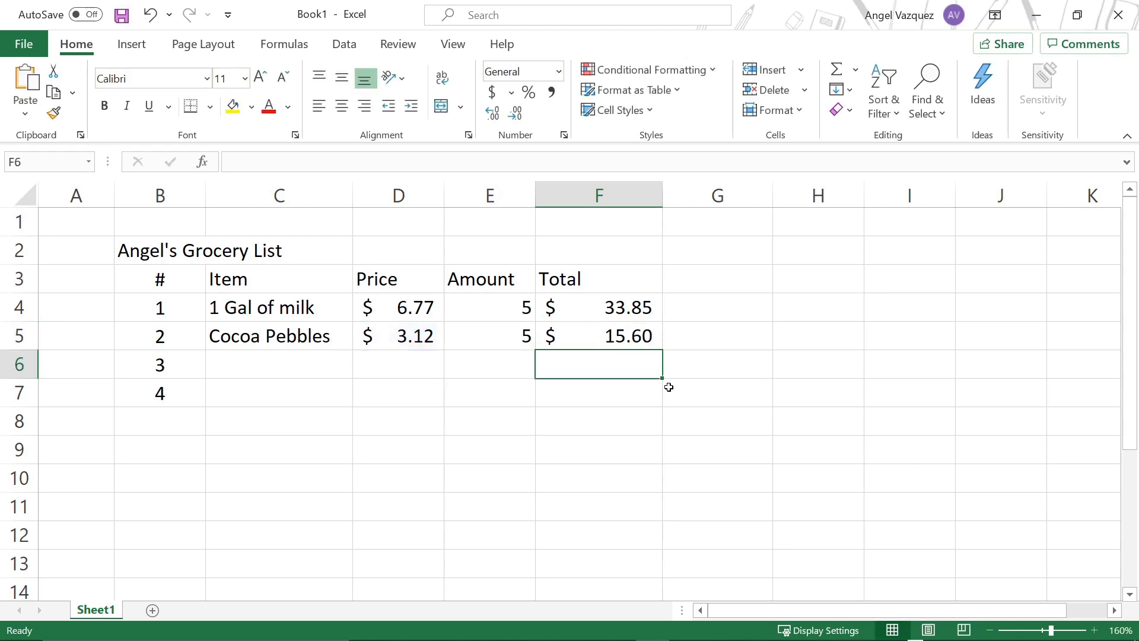
{"action": "left_click", "coordinate": [608, 337]}
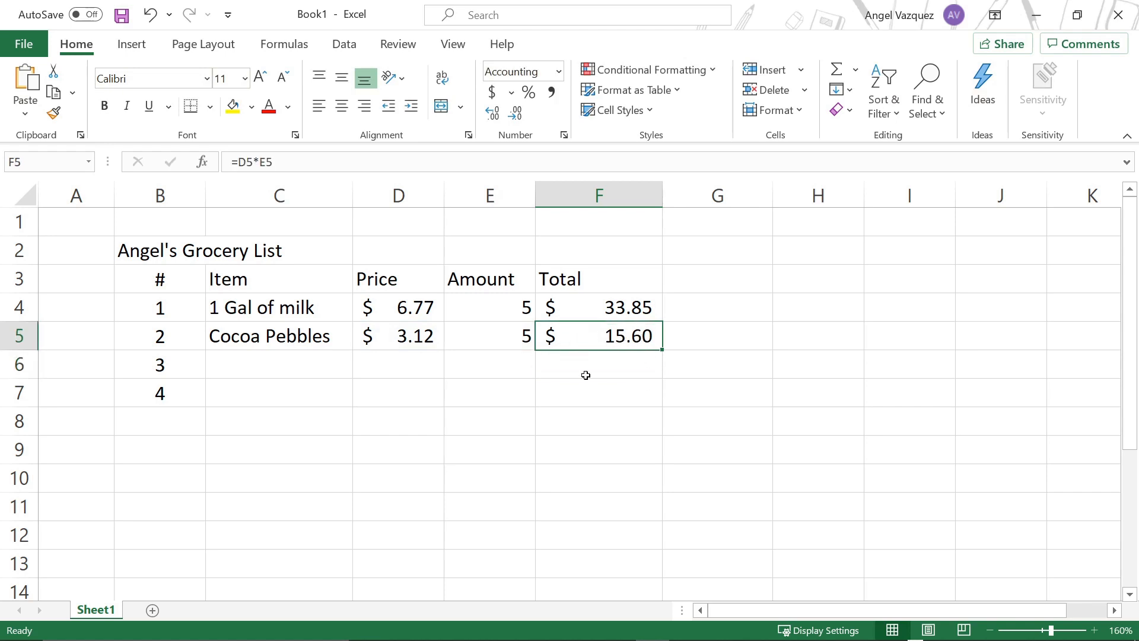
{"action": "left_click", "coordinate": [502, 339]}
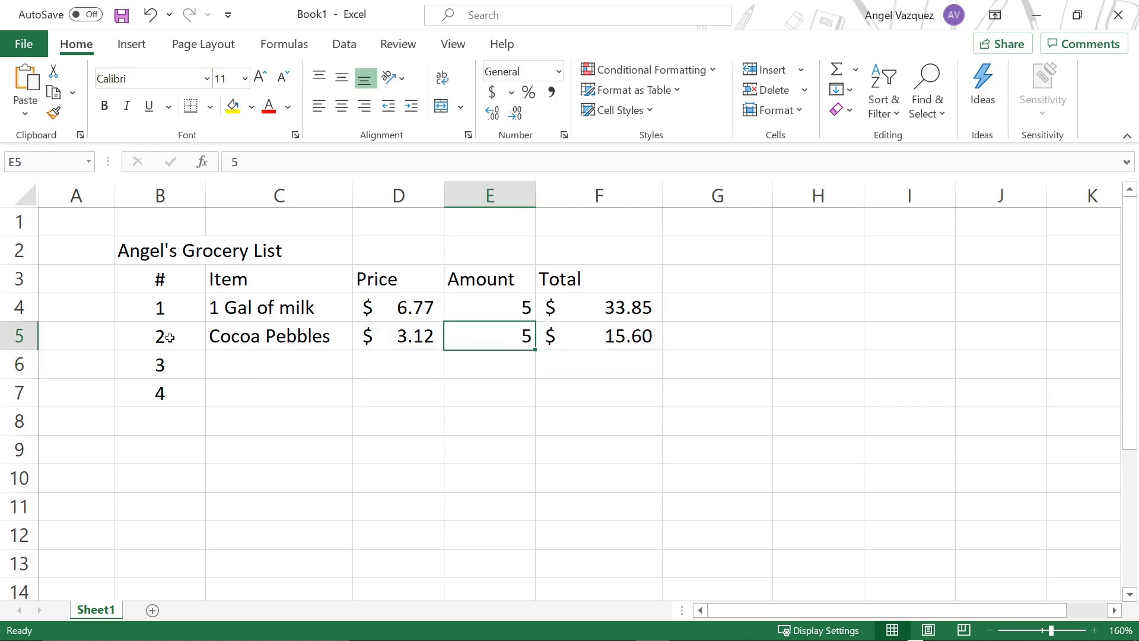
Step: Set the Cocoa Pebbles amount in cell E5 and the milk amount in cell E4 to 1
{"action": "left_click", "coordinate": [217, 332]}
{"action": "left_click", "coordinate": [507, 336]}
{"action": "type", "text": "1"}
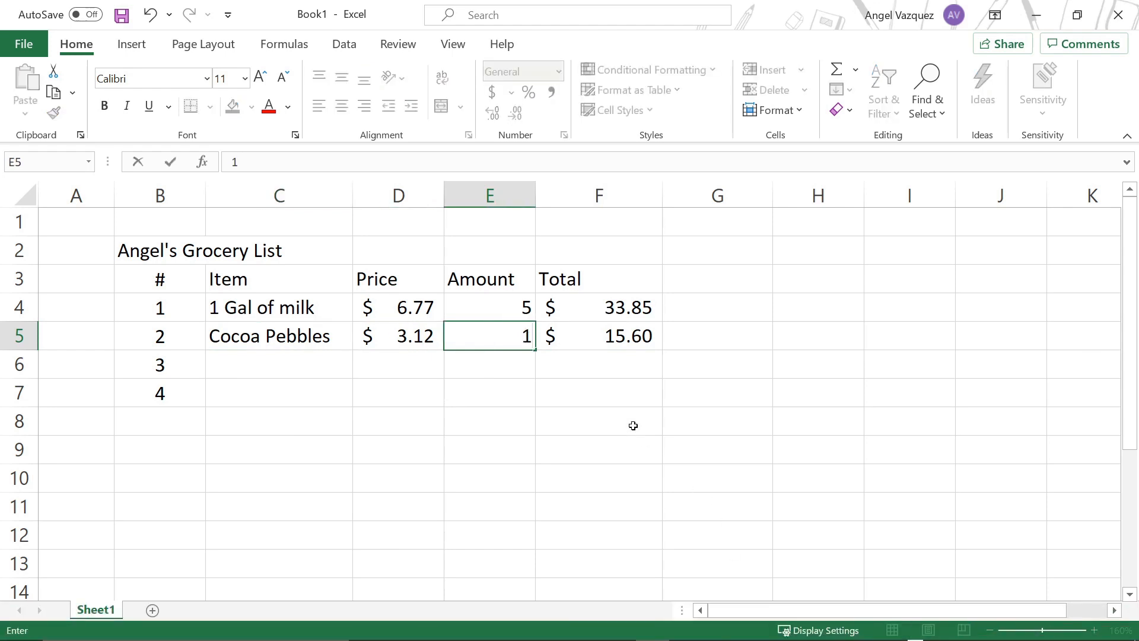
{"action": "key", "text": "Up"}
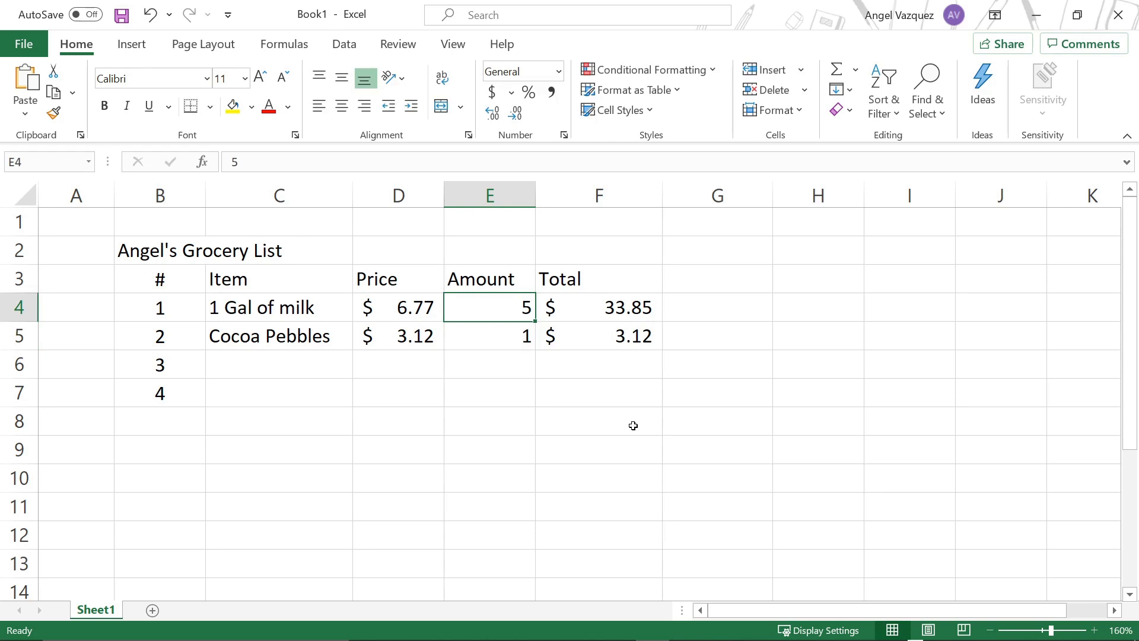
{"action": "type", "text": "1"}
{"action": "key", "text": "Return"}
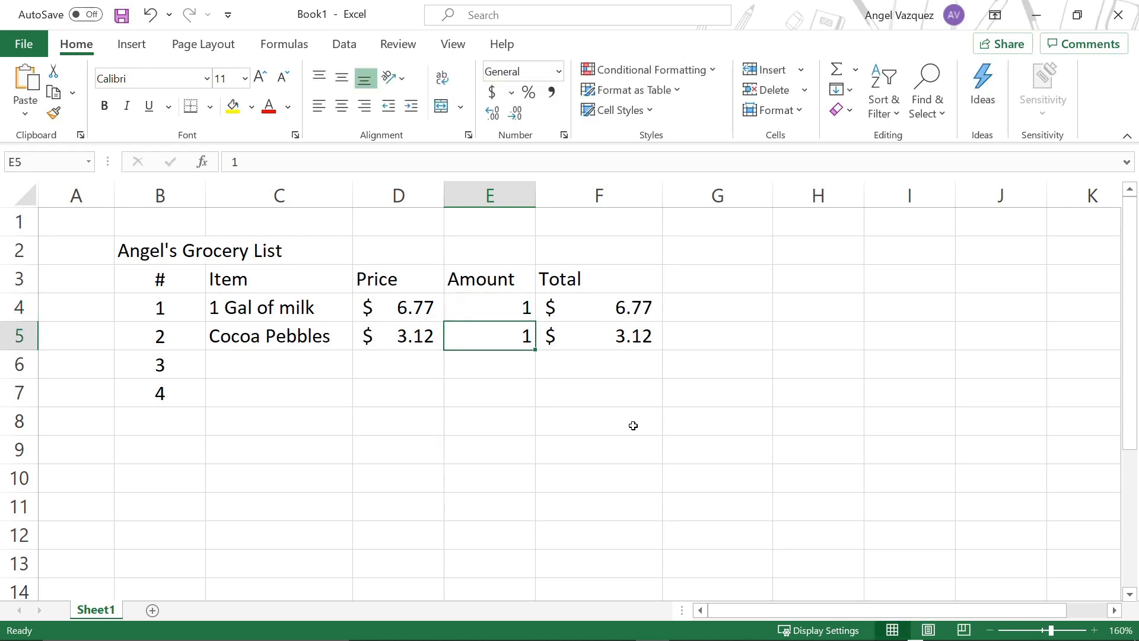
Step: Change the Cocoa Pebbles amount in cell E5 to 2
{"action": "key", "text": "Up"}
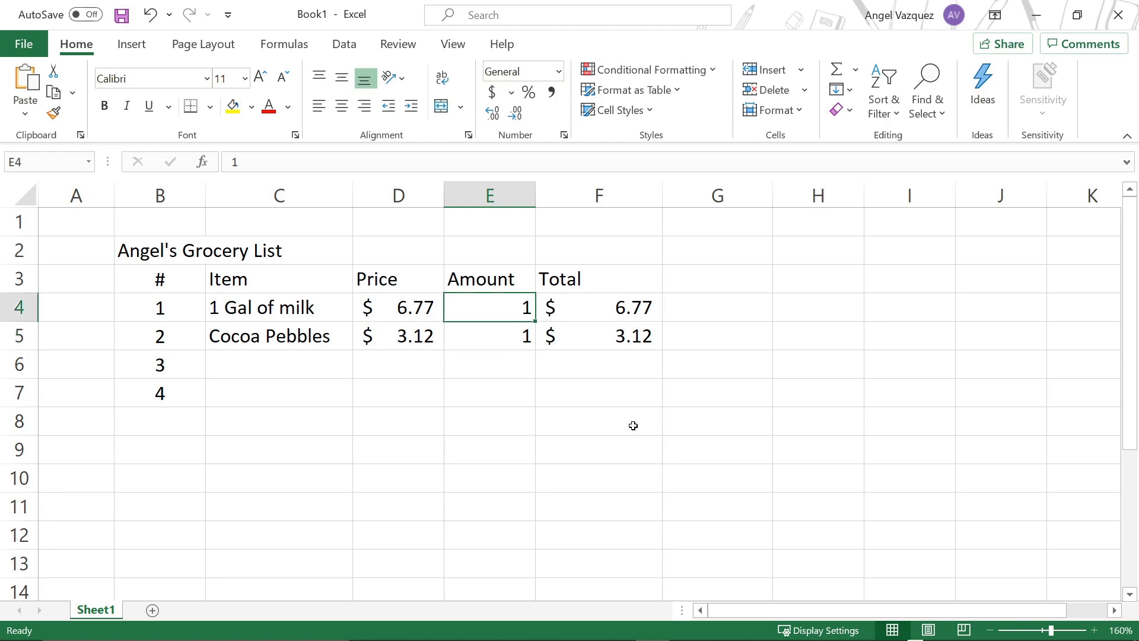
{"action": "key", "text": "Down"}
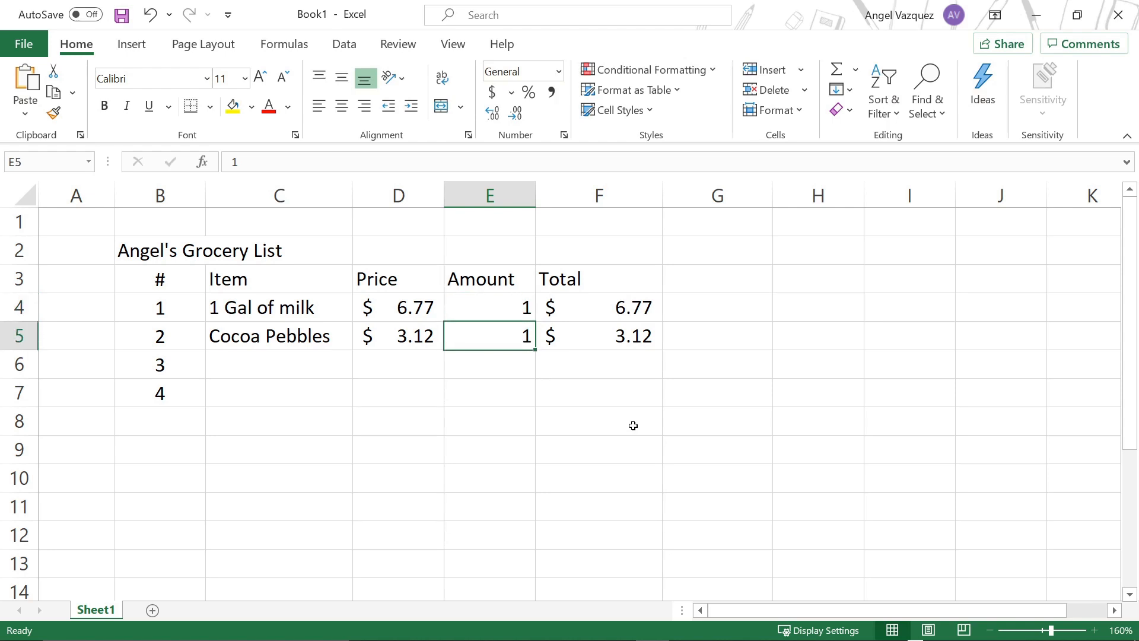
{"action": "type", "text": "2"}
{"action": "key", "text": "Up"}
{"action": "key", "text": "Down"}
{"action": "left_click", "coordinate": [621, 344]}
{"action": "left_click", "coordinate": [614, 448]}
{"action": "left_click", "coordinate": [416, 315]}
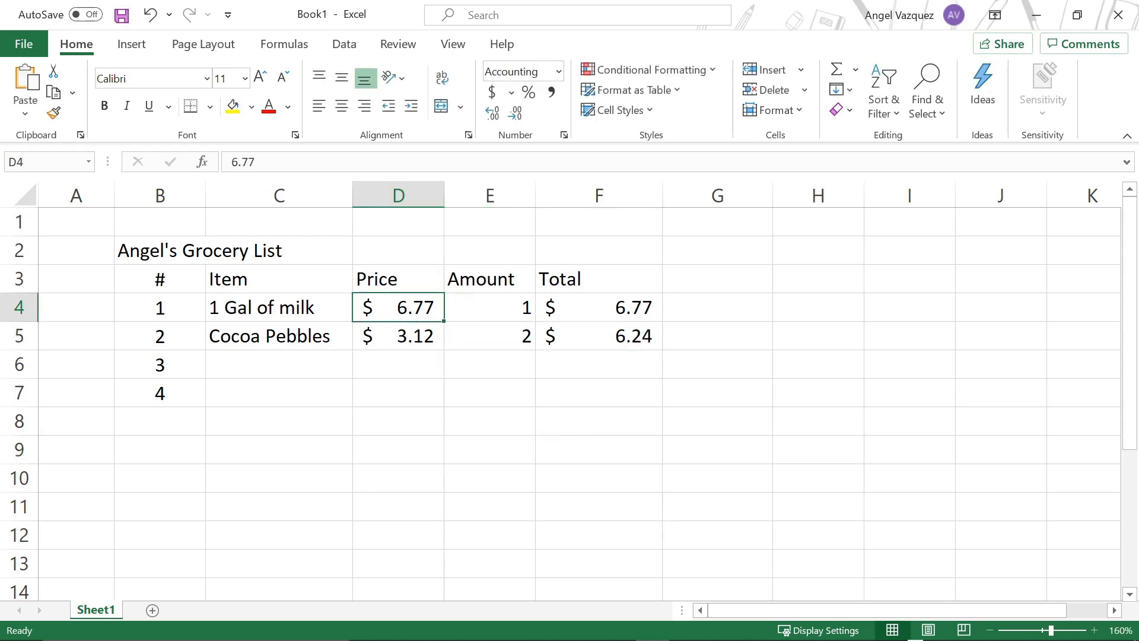
{"action": "left_click", "coordinate": [360, 457]}
{"action": "left_click_drag", "start_coordinate": [292, 305], "coordinate": [291, 505]}
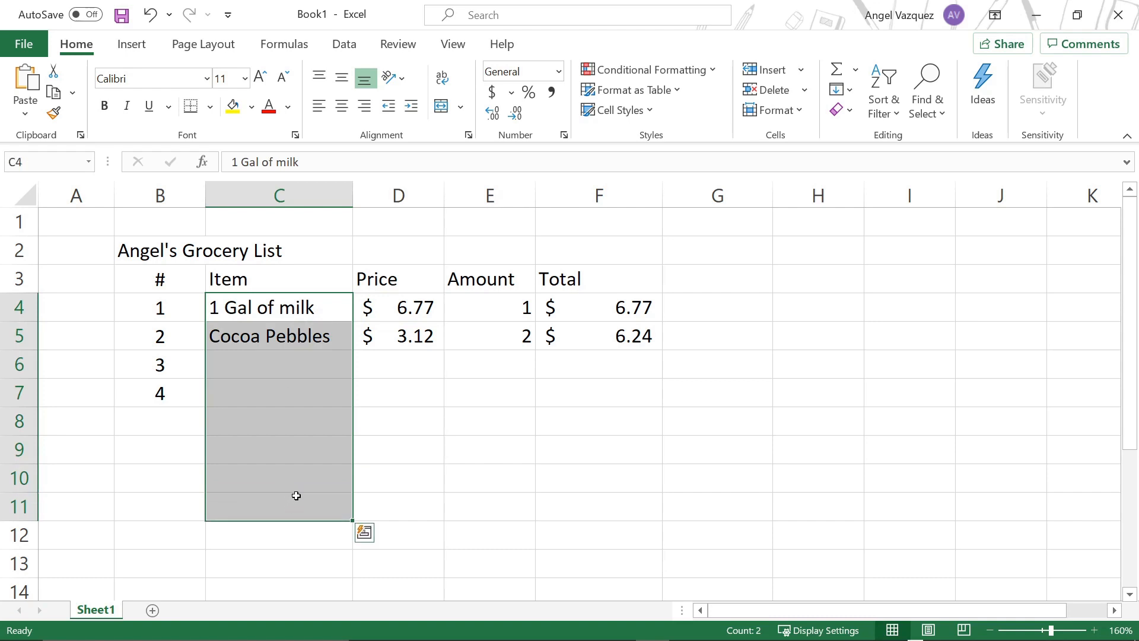
{"action": "left_click", "coordinate": [406, 442]}
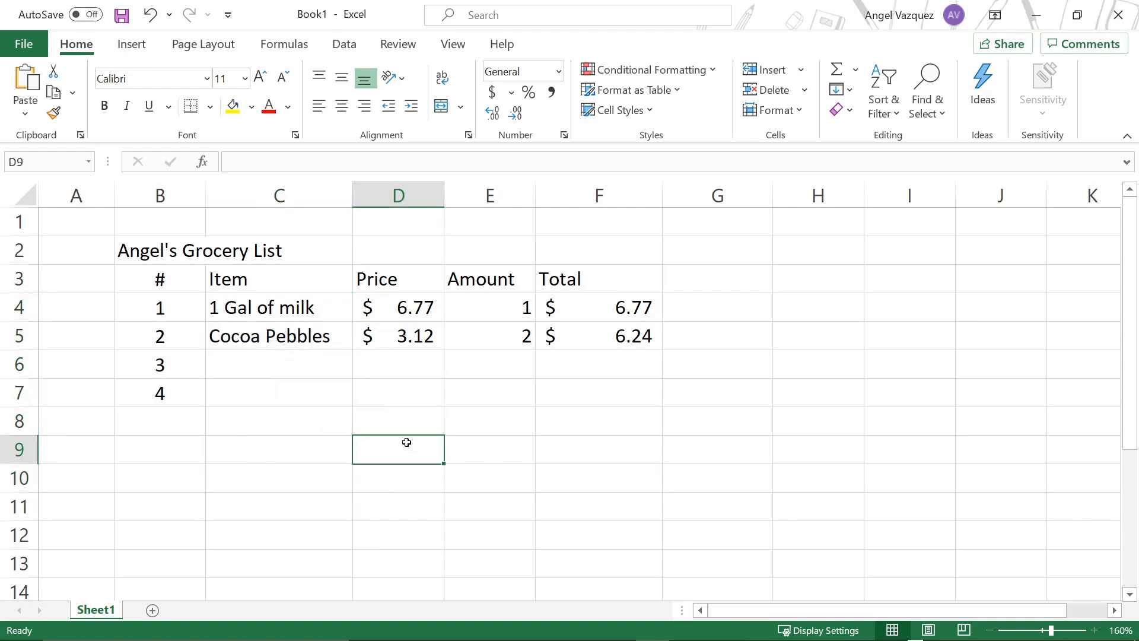
{"action": "left_click", "coordinate": [707, 461]}
{"action": "left_click", "coordinate": [623, 365]}
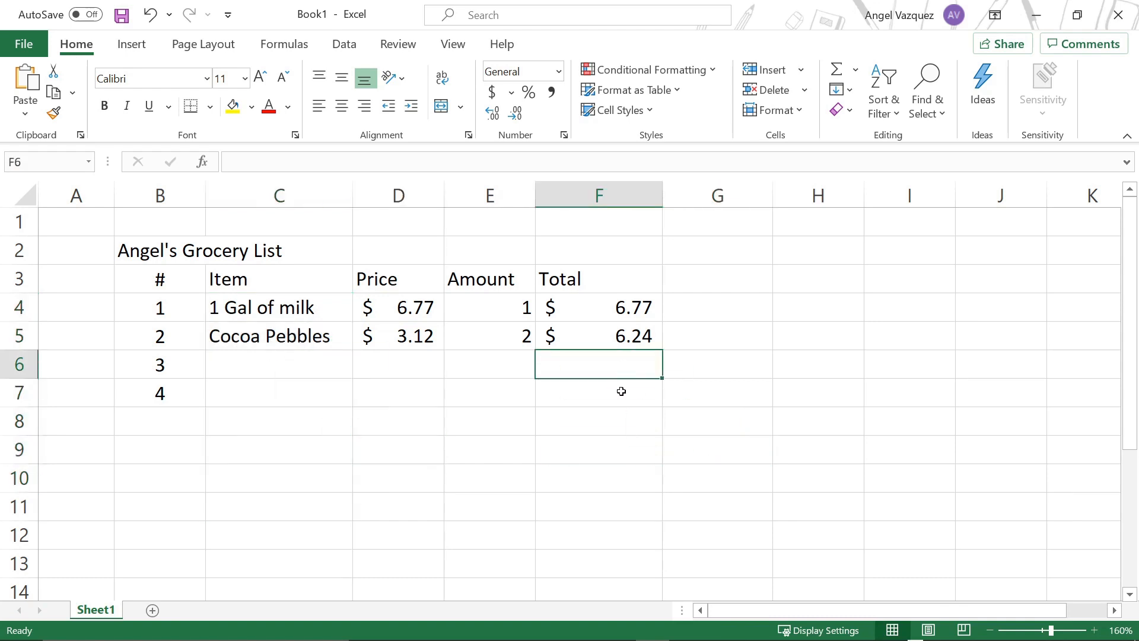
Step: Enter Cheese as the third item in cell C6 and Doughnuts as the fourth item in cell C7
{"action": "left_click", "coordinate": [300, 368]}
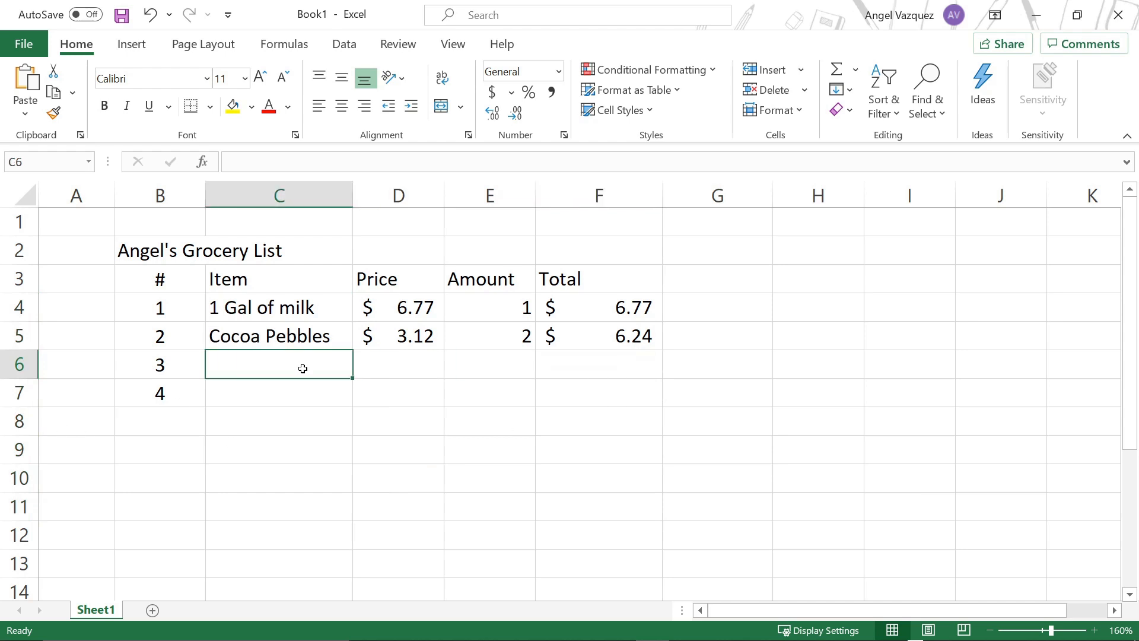
{"action": "type", "text": "Cheese"}
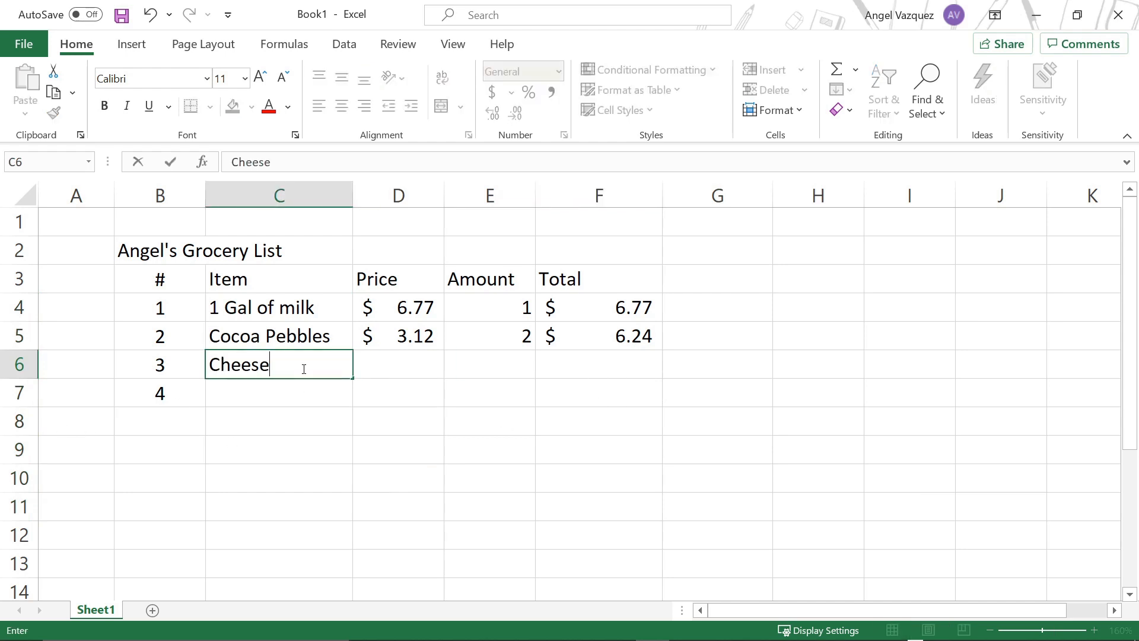
{"action": "key", "text": "Return"}
{"action": "type", "text": "Doughnuts"}
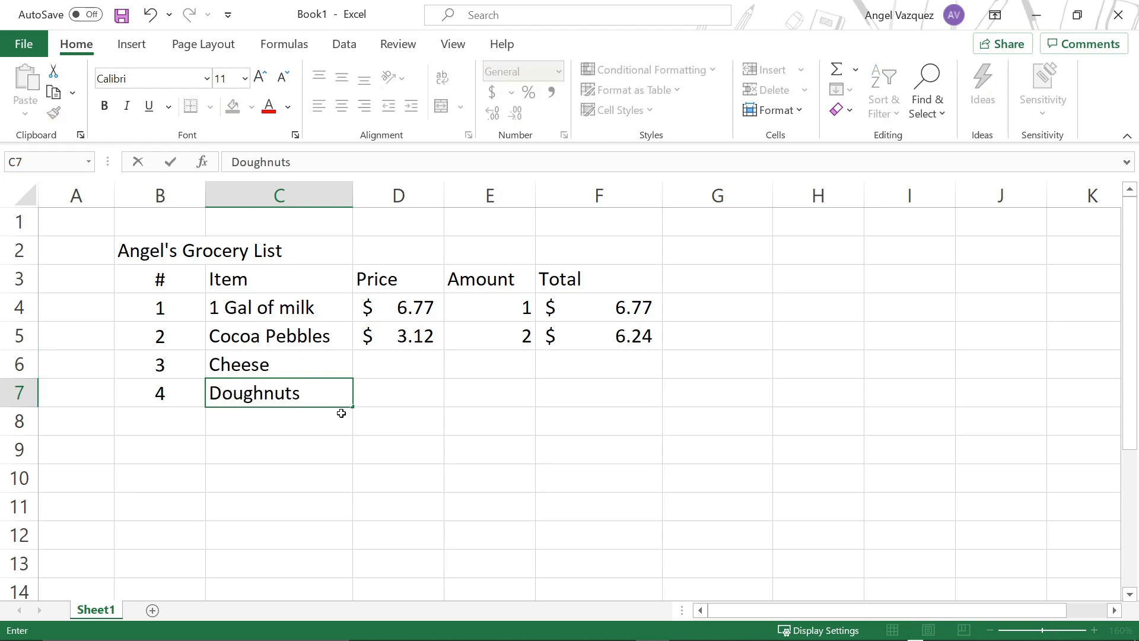
{"action": "key", "text": "Return"}
{"action": "left_click", "coordinate": [570, 462]}
{"action": "left_click", "coordinate": [211, 433]}
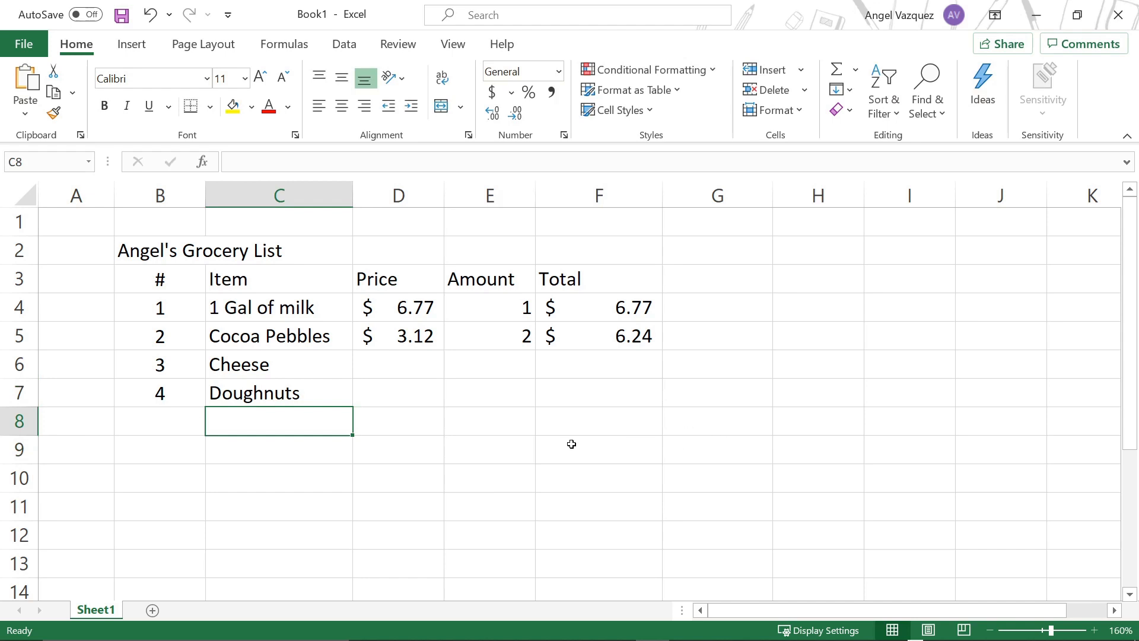
Step: Apply All Borders to the whole grocery table, cells B2 to F7, including its title row
{"action": "left_click", "coordinate": [484, 422]}
{"action": "left_click", "coordinate": [164, 252]}
{"action": "left_click_drag", "start_coordinate": [164, 252], "coordinate": [261, 251]}
{"action": "left_click_drag", "start_coordinate": [155, 253], "coordinate": [606, 392]}
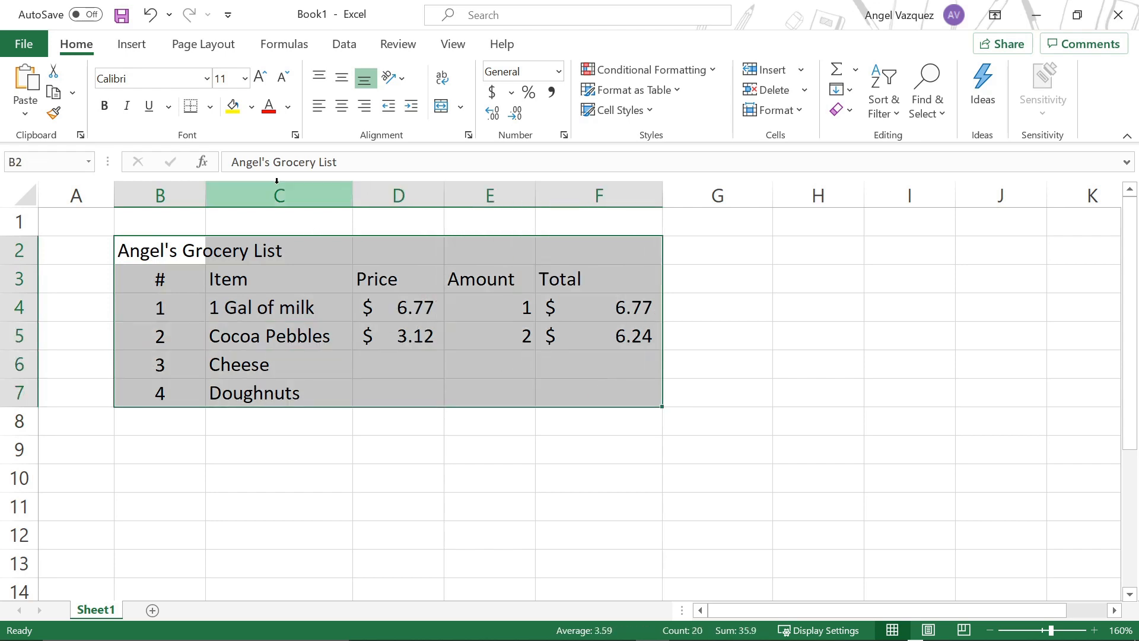
{"action": "left_click", "coordinate": [210, 106]}
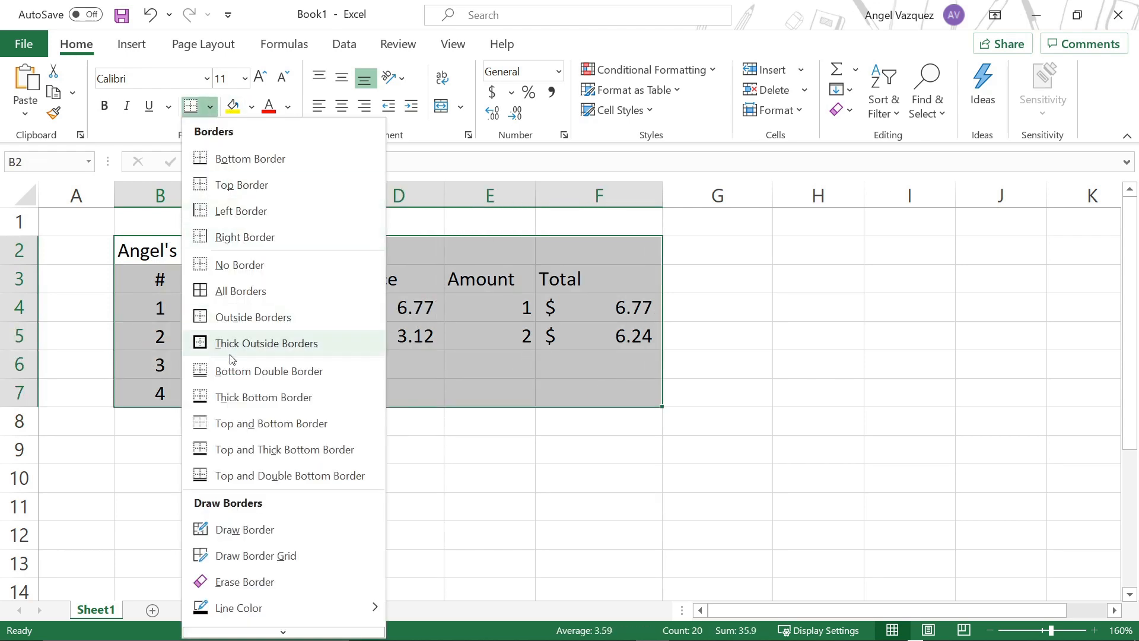
{"action": "left_click", "coordinate": [240, 291]}
{"action": "left_click", "coordinate": [653, 363]}
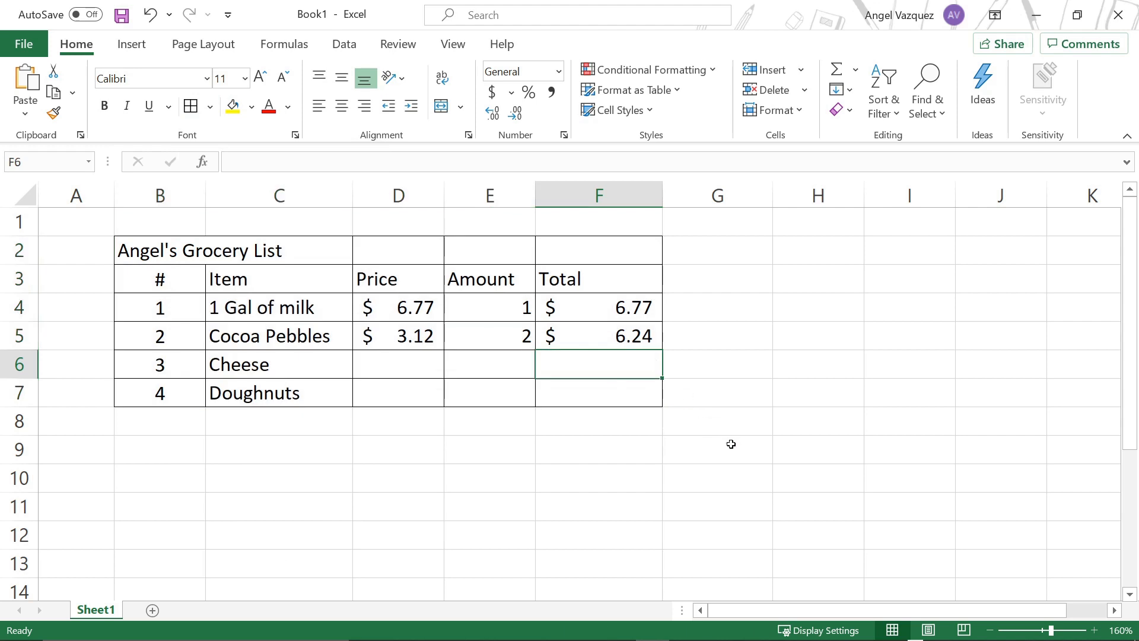
Step: Enter the label "Total:" in cell E8, below the table's Amount column
{"action": "left_click", "coordinate": [492, 422]}
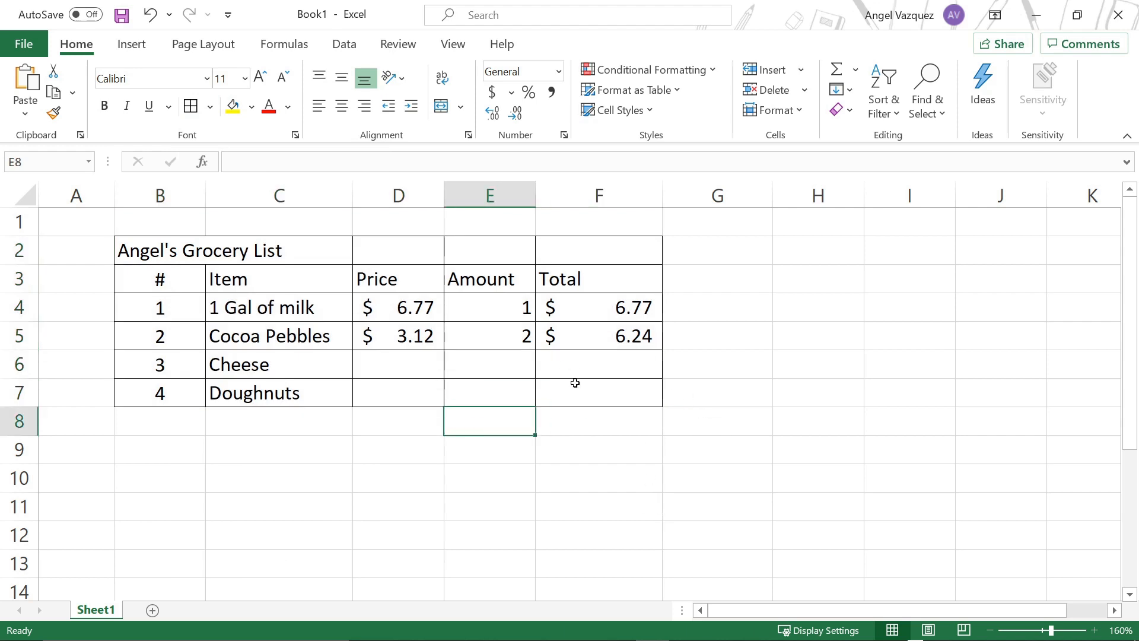
{"action": "type", "text": "Total"}
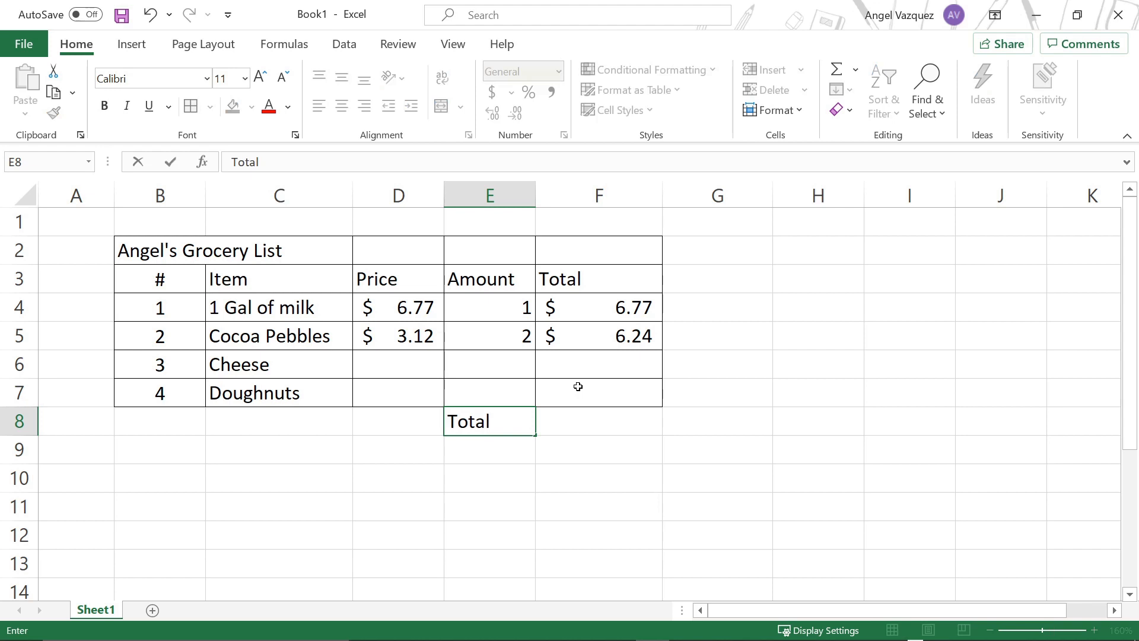
{"action": "type", "text": ":"}
{"action": "left_click", "coordinate": [558, 432]}
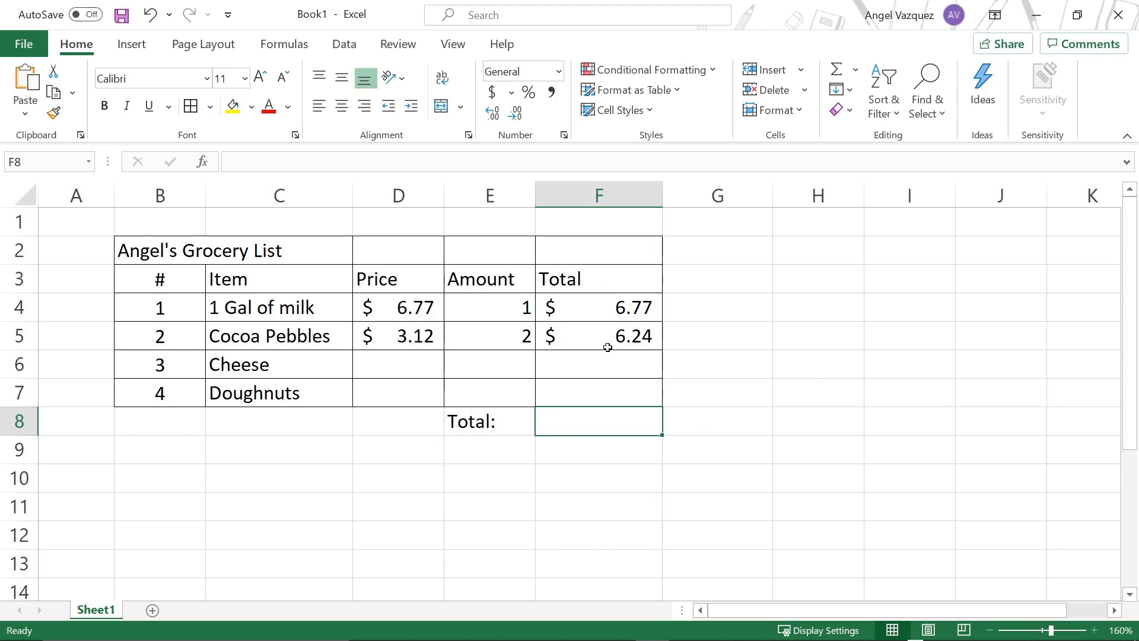
{"action": "left_click_drag", "start_coordinate": [595, 297], "coordinate": [597, 379]}
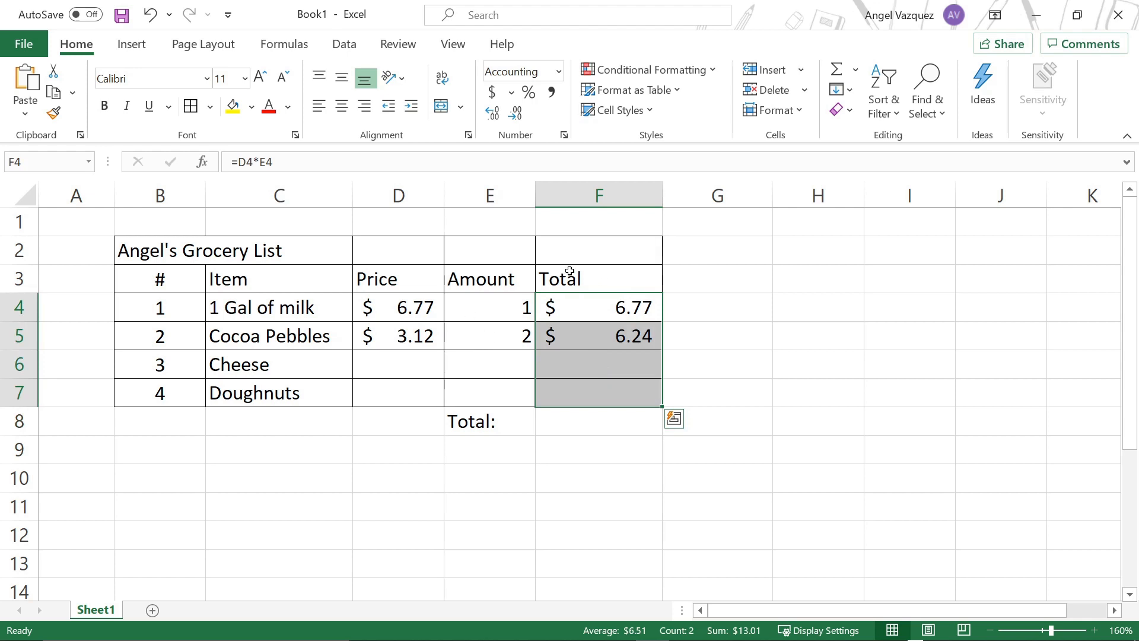
{"action": "left_click", "coordinate": [617, 422]}
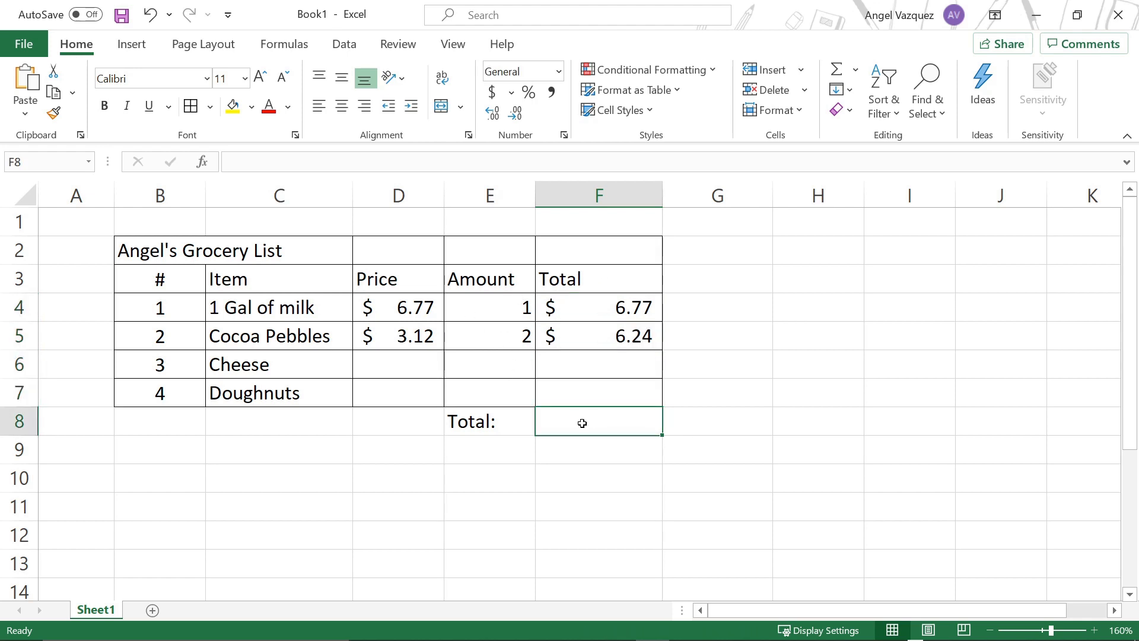
{"action": "left_click_drag", "start_coordinate": [623, 313], "coordinate": [635, 404]}
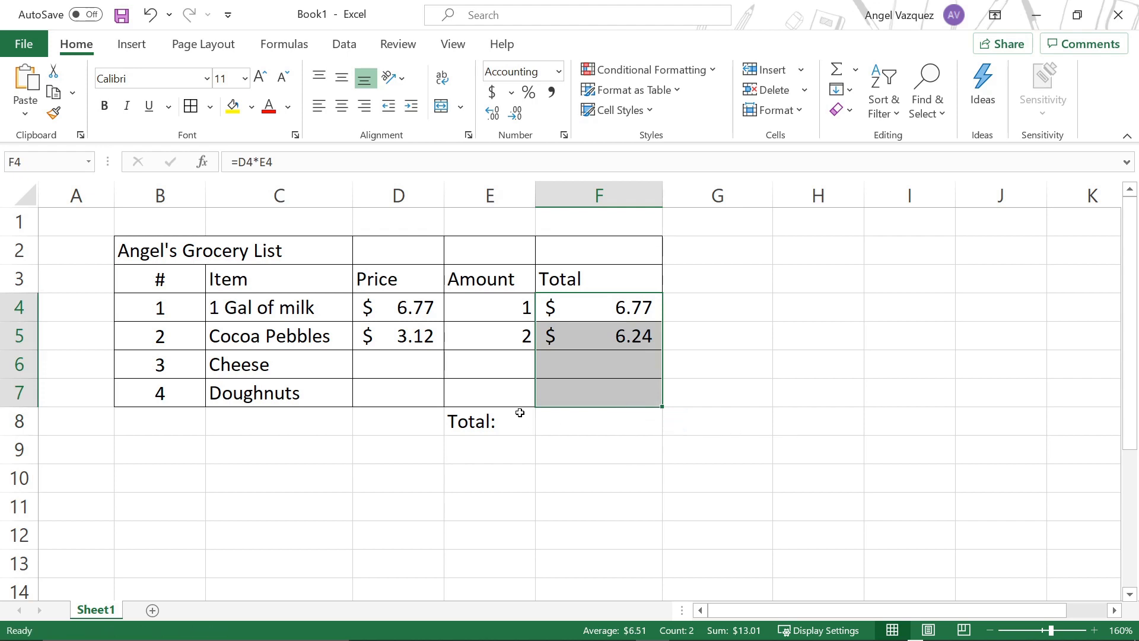
{"action": "left_click", "coordinate": [546, 417]}
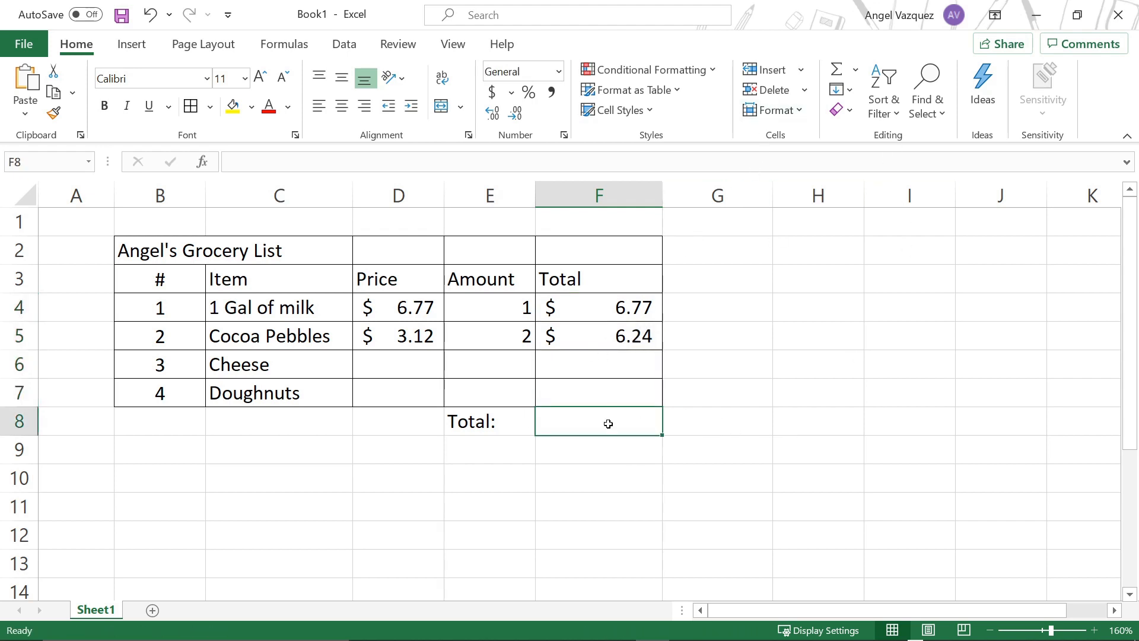
{"action": "type", "text": "="}
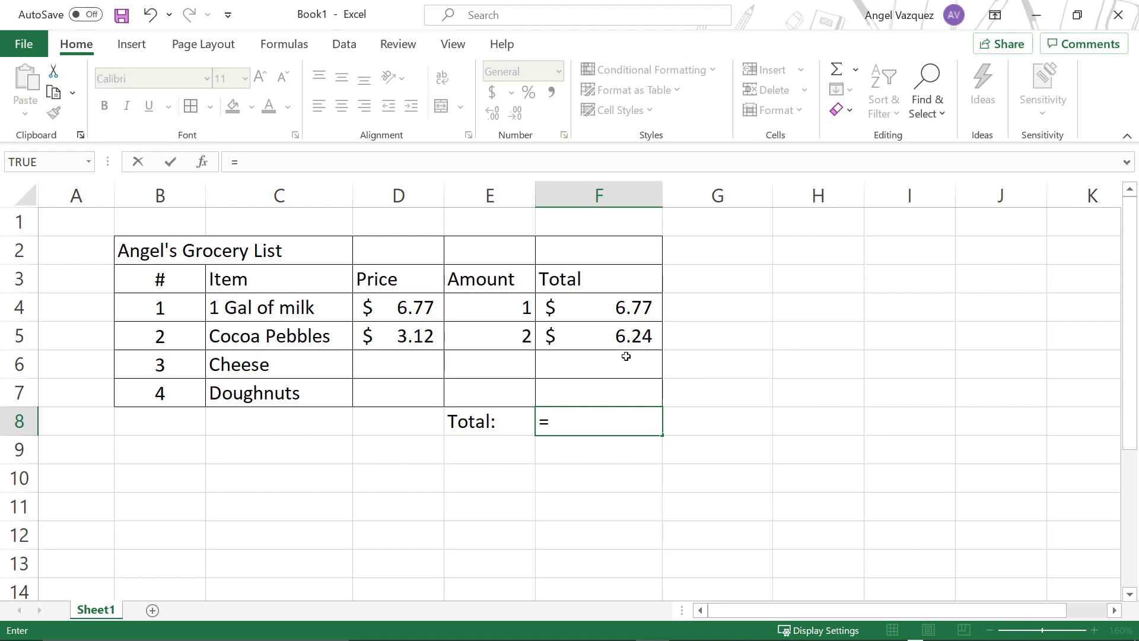
{"action": "left_click", "coordinate": [589, 310]}
{"action": "type", "text": "+"}
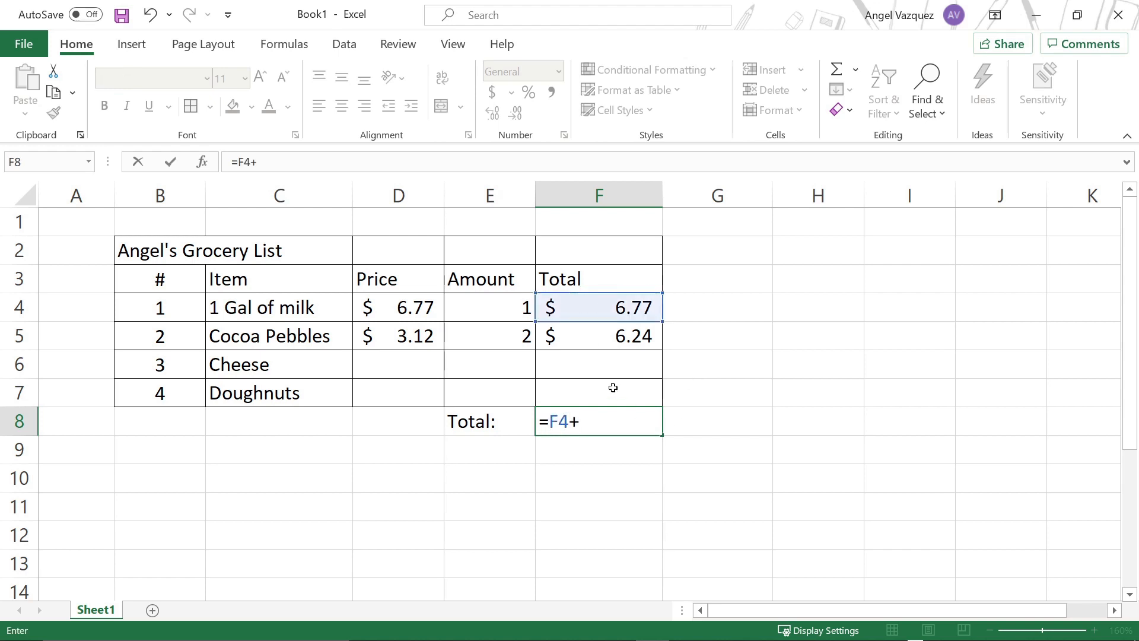
{"action": "left_click", "coordinate": [601, 339]}
{"action": "type", "text": "+"}
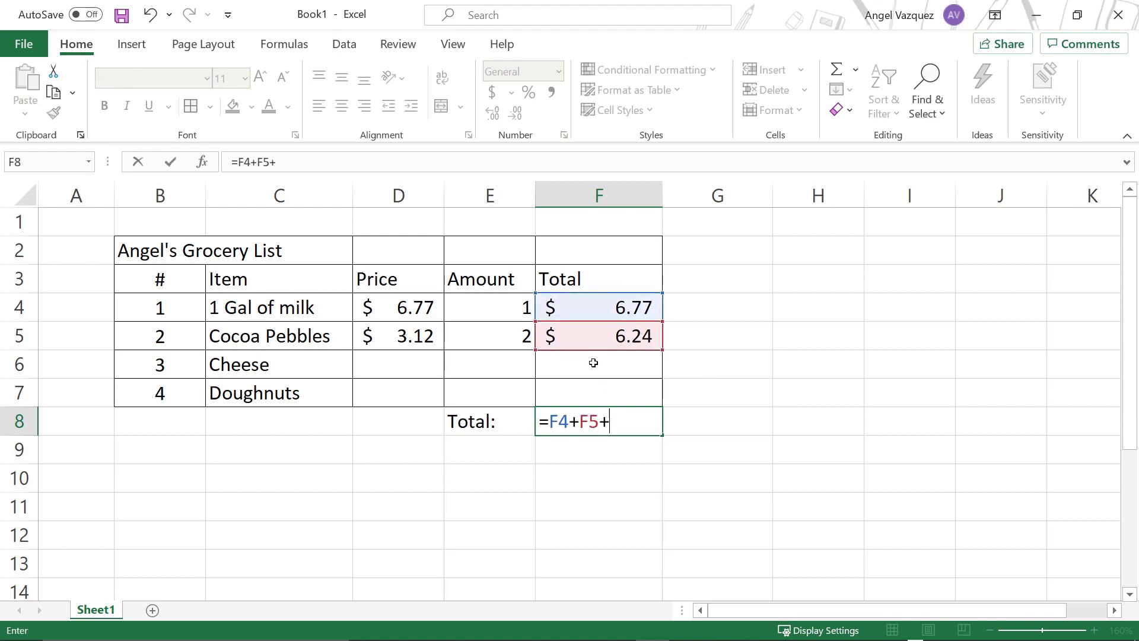
{"action": "left_click", "coordinate": [593, 363]}
{"action": "type", "text": "+"}
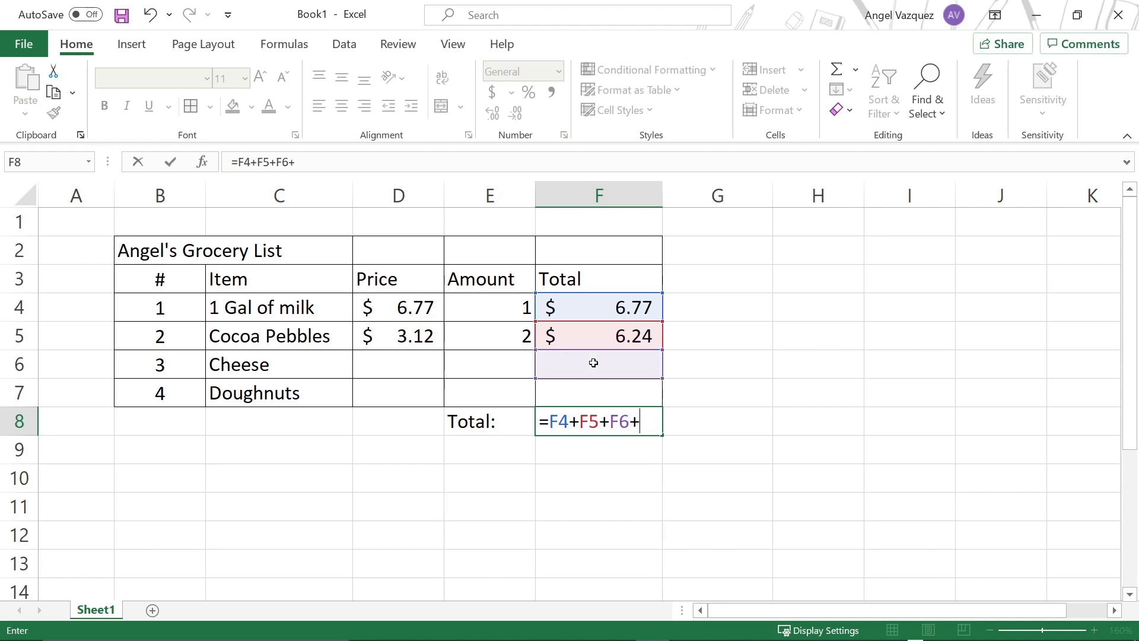
{"action": "left_click_drag", "start_coordinate": [655, 418], "coordinate": [552, 424]}
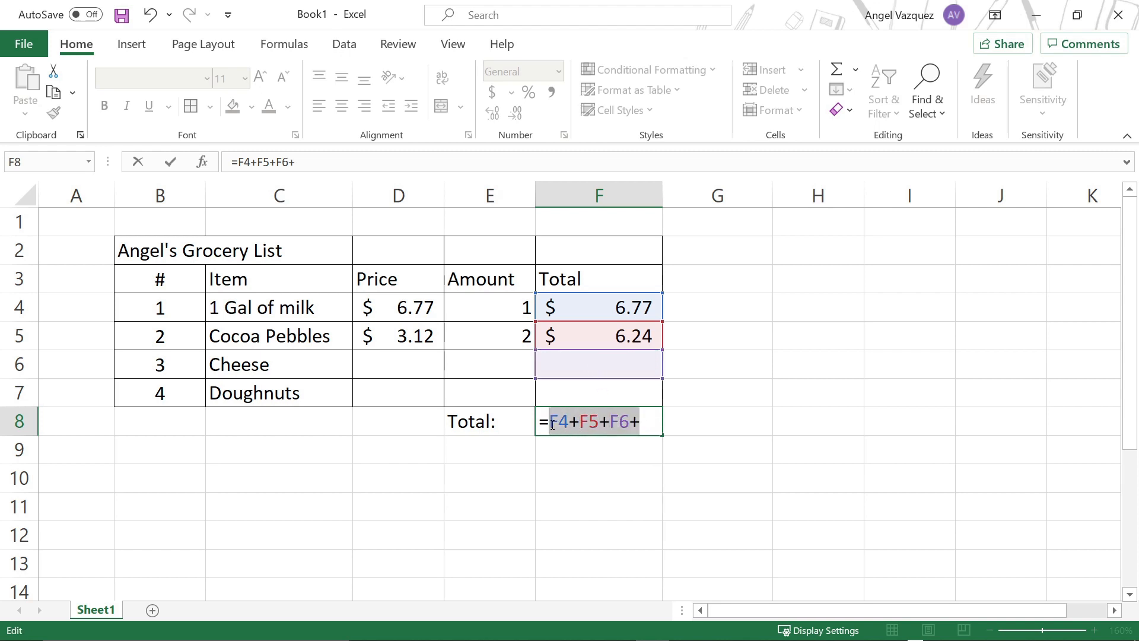
{"action": "key", "text": "BackSpace"}
{"action": "key", "text": "BackSpace"}
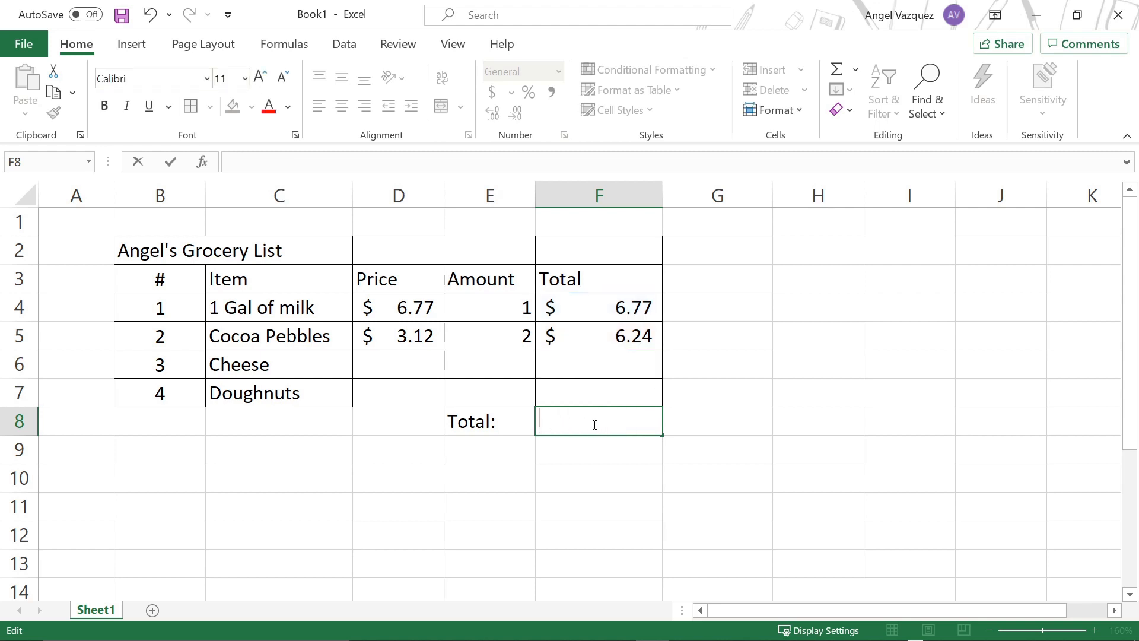
Step: Insert a SUM formula in cell F8 that adds the Total column cells F4 to F7
{"action": "left_click", "coordinate": [855, 70]}
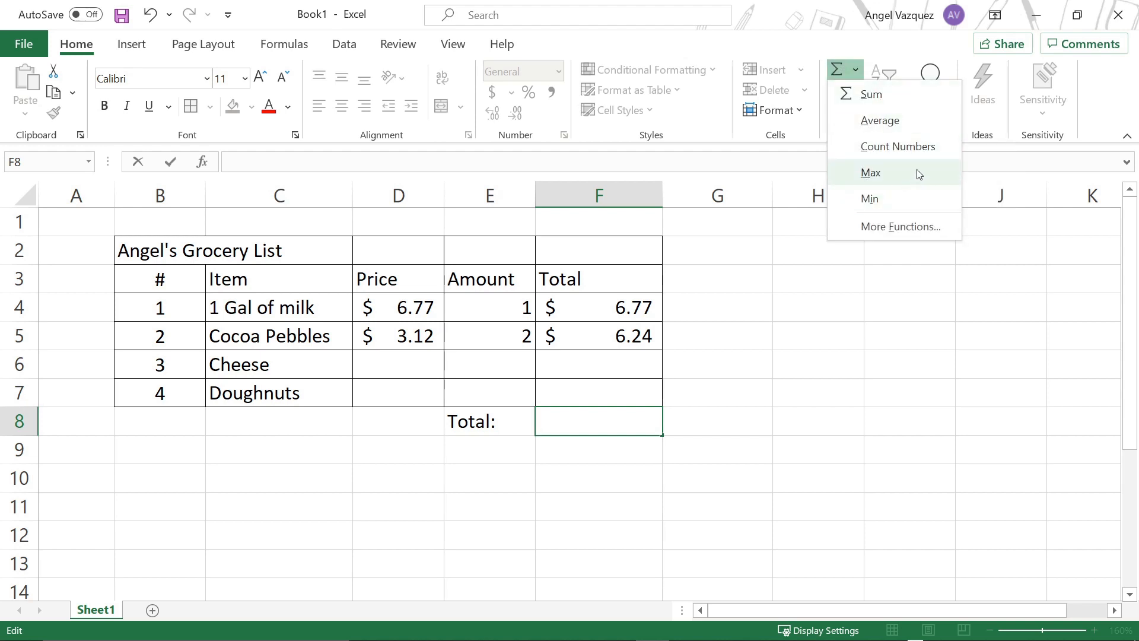
{"action": "left_click", "coordinate": [888, 98]}
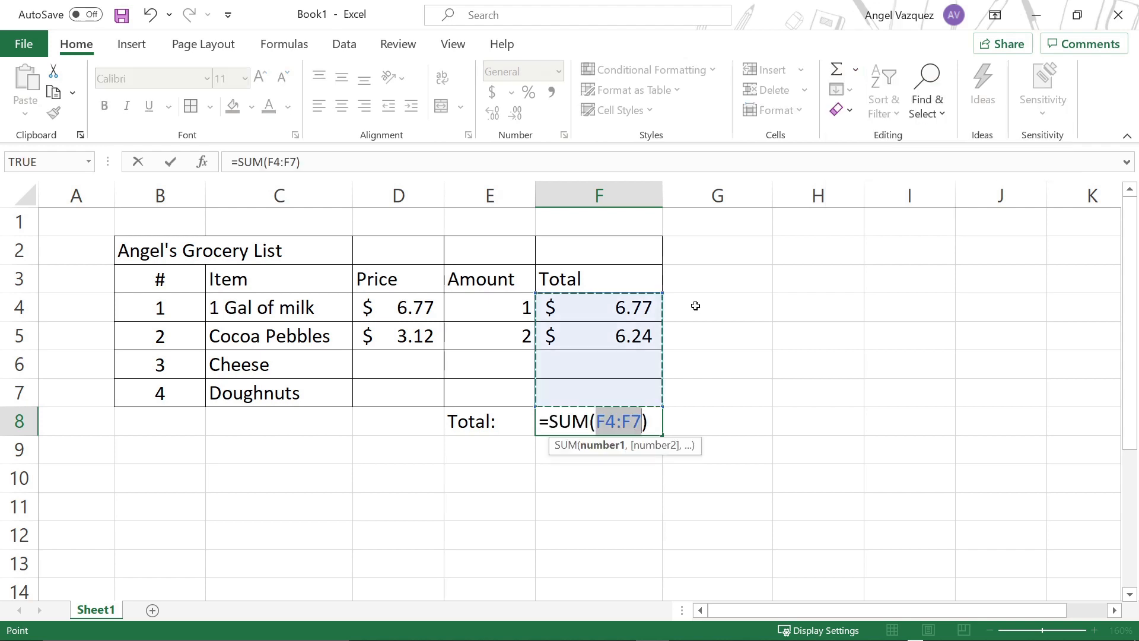
{"action": "left_click", "coordinate": [558, 420]}
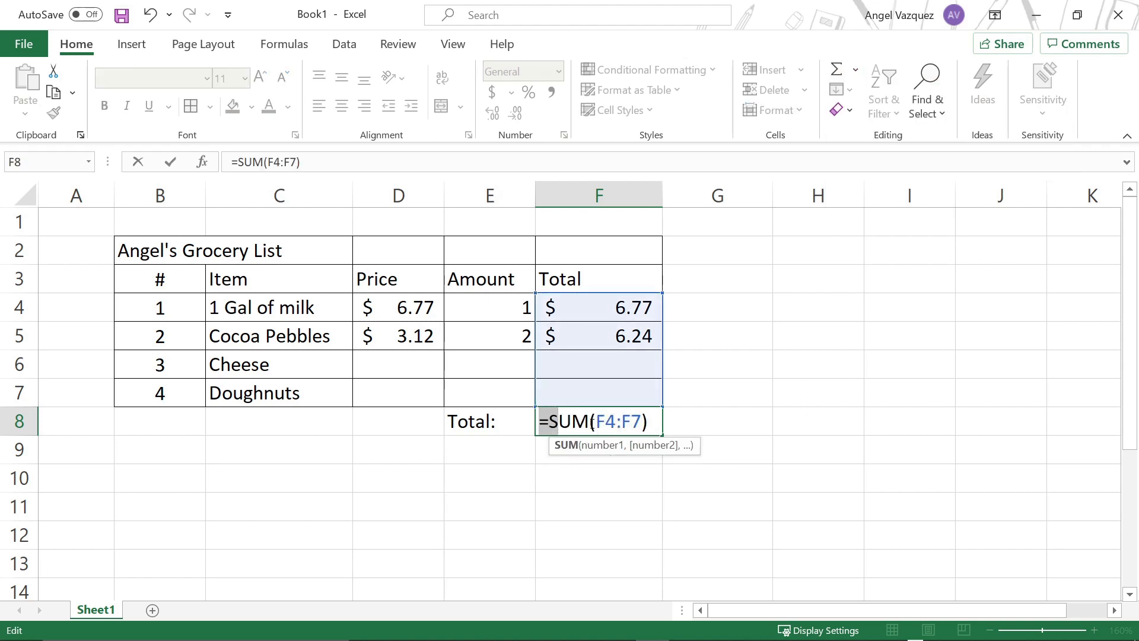
{"action": "double_click", "coordinate": [558, 420]}
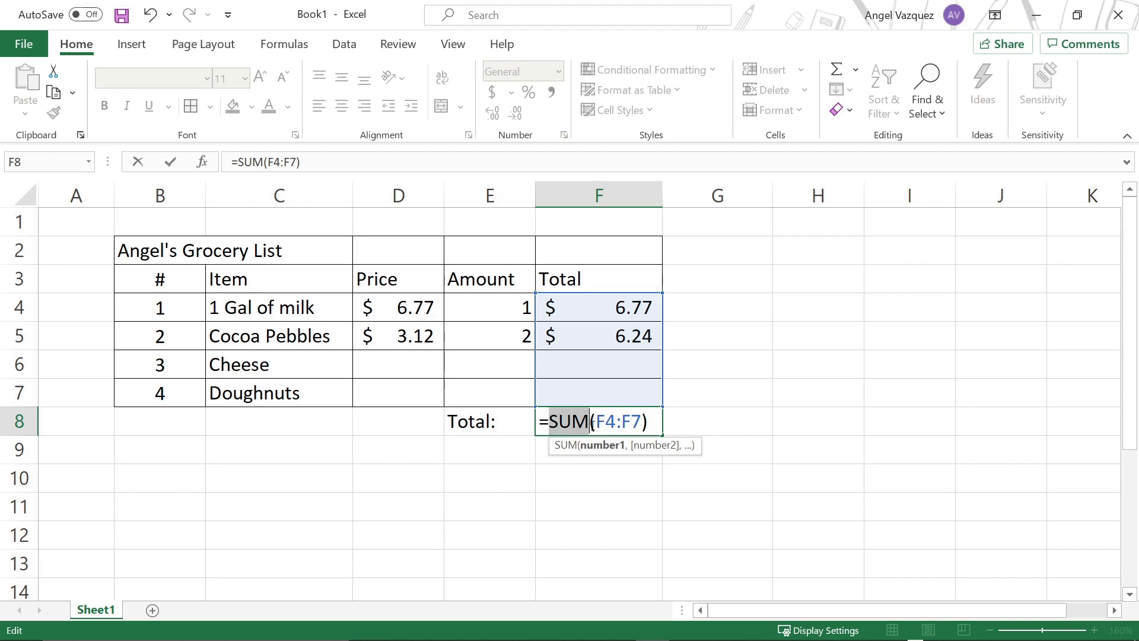
{"action": "left_click_drag", "start_coordinate": [596, 422], "coordinate": [614, 422]}
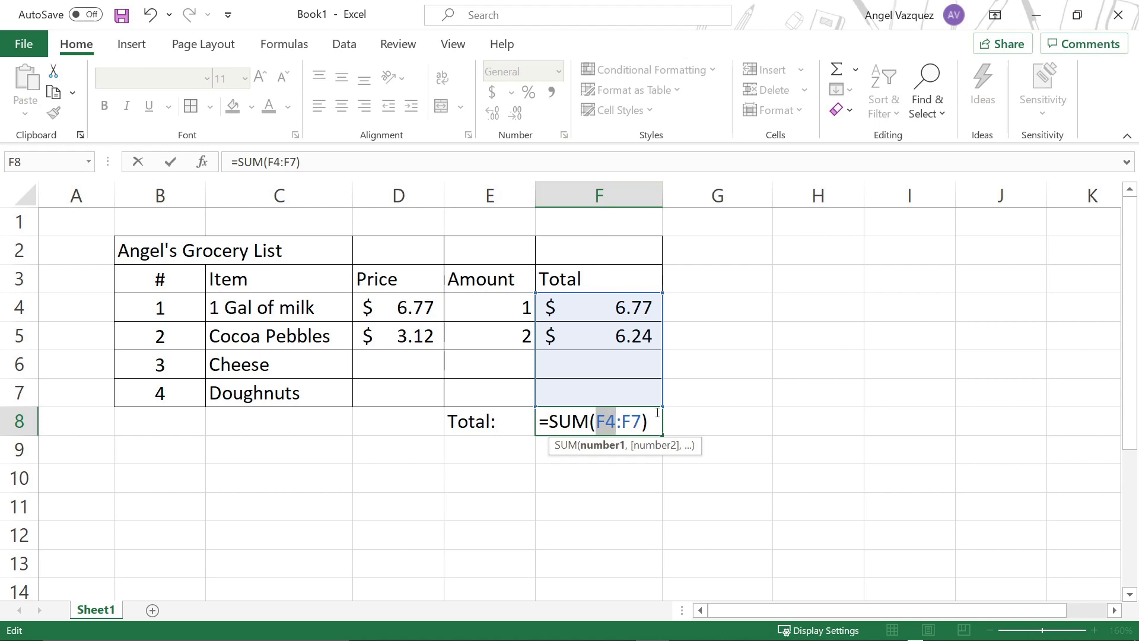
{"action": "left_click_drag", "start_coordinate": [616, 424], "coordinate": [621, 428]}
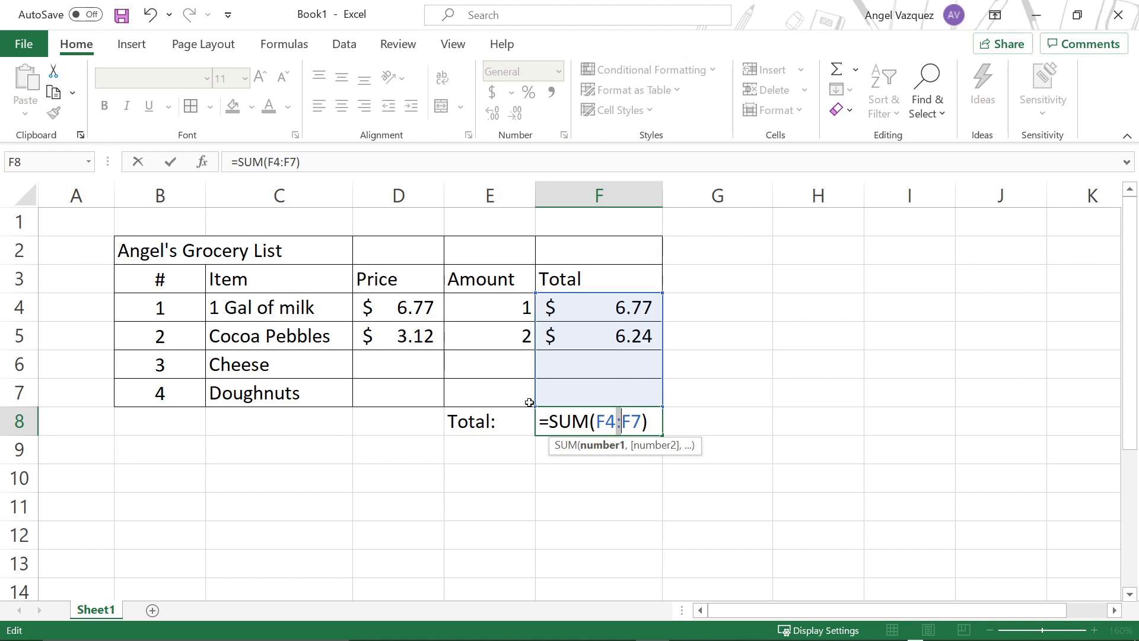
{"action": "left_click", "coordinate": [638, 307]}
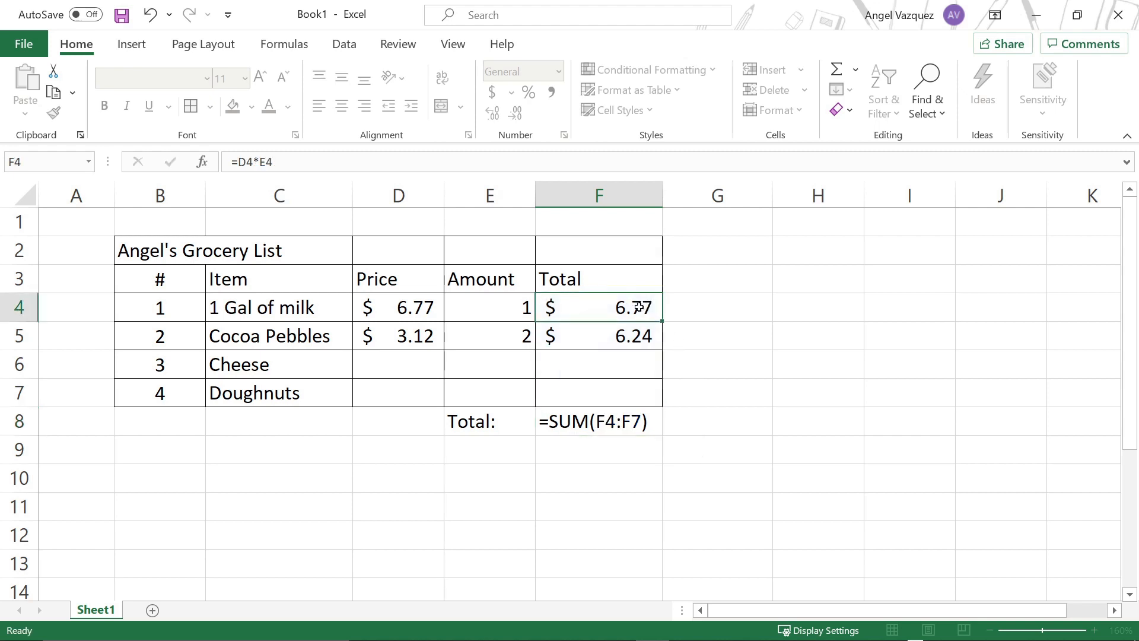
Step: Reopen the formula in F8, reselect F4:F7 as the SUM range and commit it
{"action": "left_click_drag", "start_coordinate": [639, 310], "coordinate": [593, 425]}
{"action": "left_click", "coordinate": [626, 420]}
{"action": "double_click", "coordinate": [626, 420]}
{"action": "left_click", "coordinate": [597, 424]}
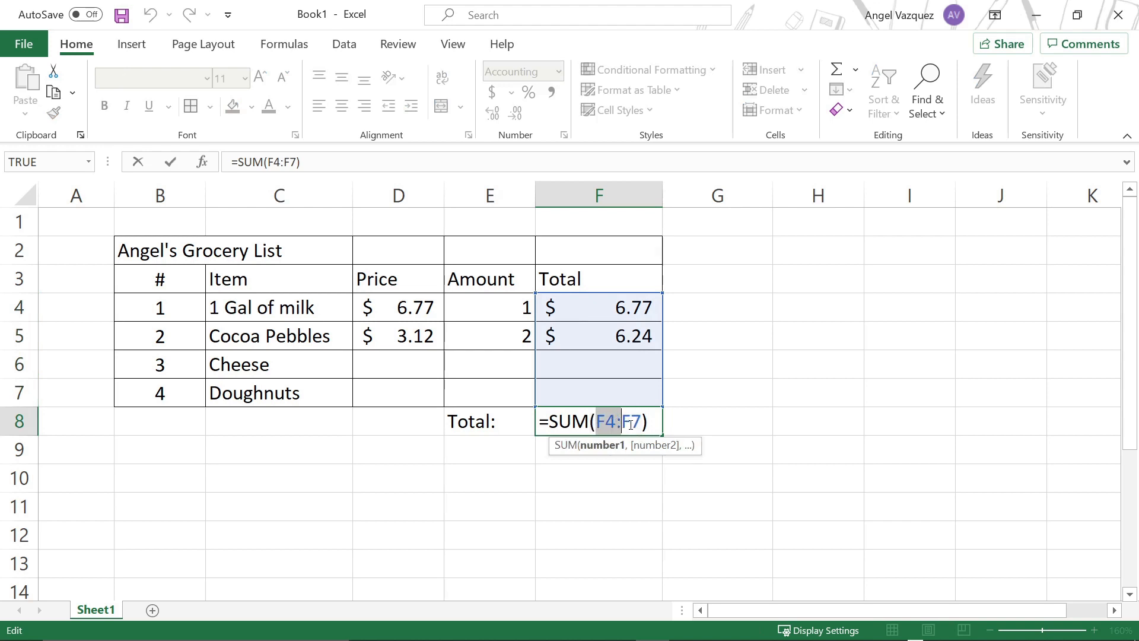
{"action": "left_click_drag", "start_coordinate": [607, 307], "coordinate": [566, 387]}
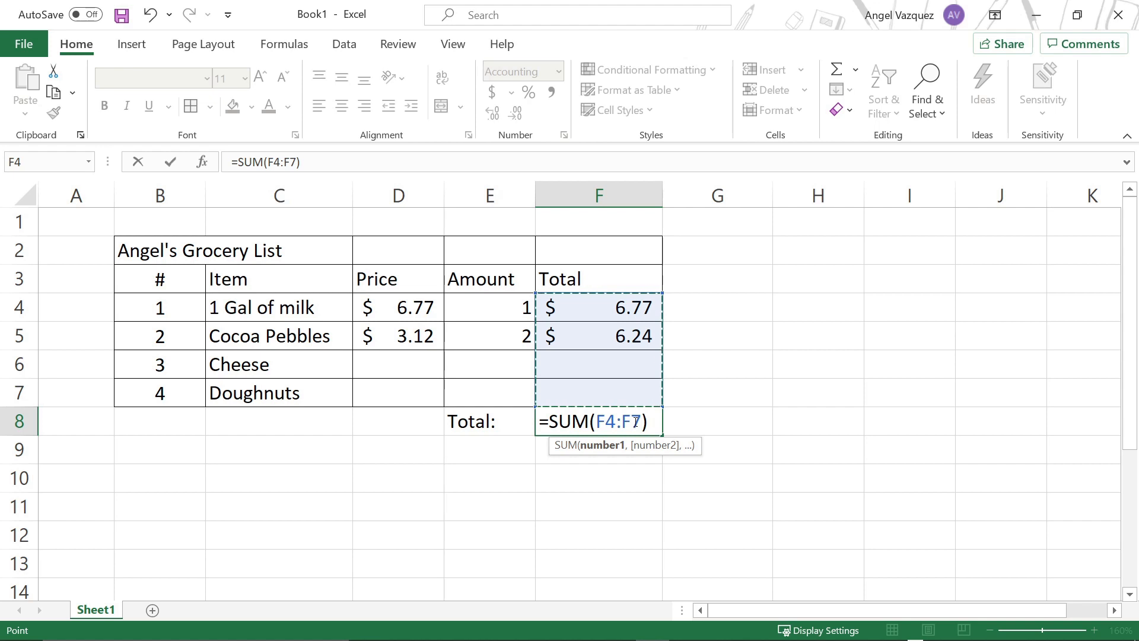
{"action": "key", "text": "Return"}
{"action": "left_click", "coordinate": [720, 421]}
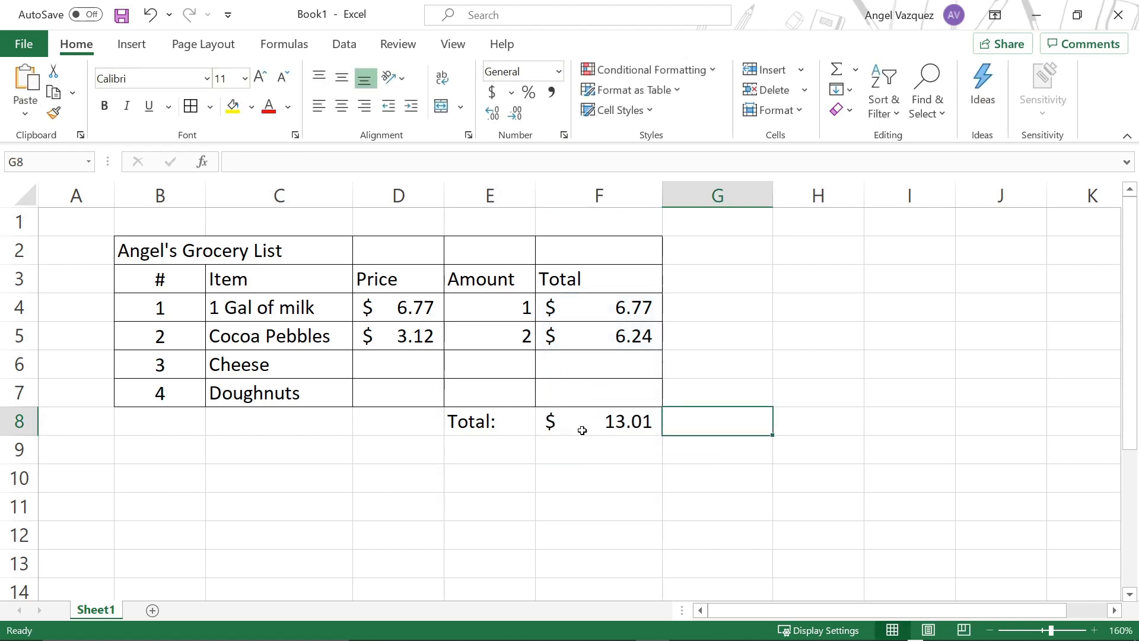
Step: Test the grand total by entering 5 in cell F6 and 10 in cell F7, and clear both cells again
{"action": "left_click", "coordinate": [582, 430]}
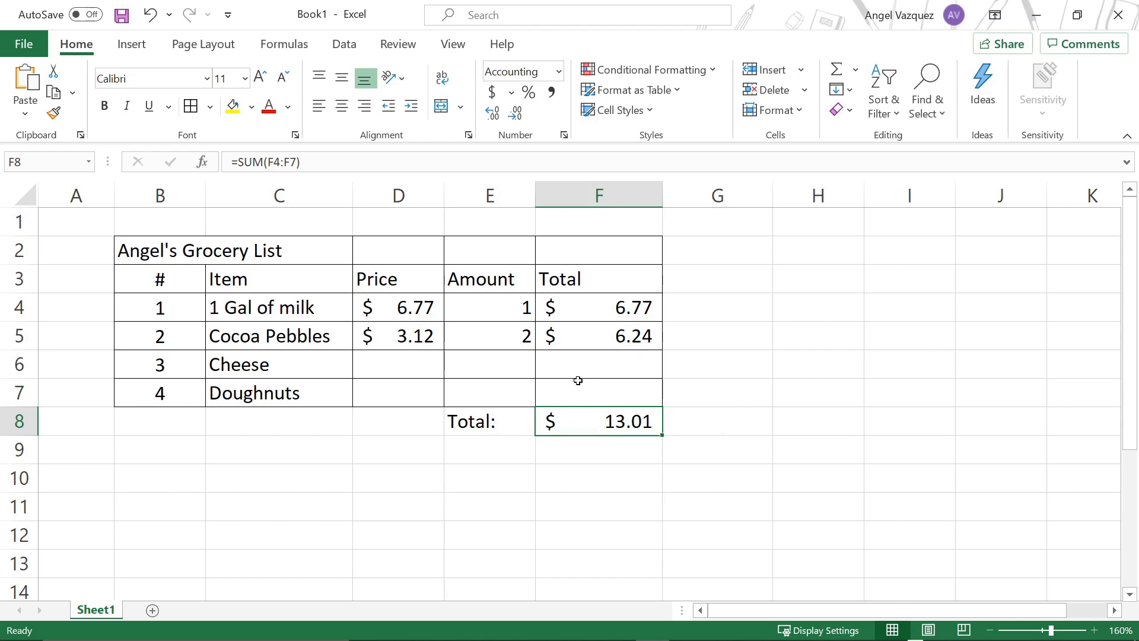
{"action": "left_click", "coordinate": [584, 357]}
{"action": "type", "text": "5"}
{"action": "key", "text": "Return"}
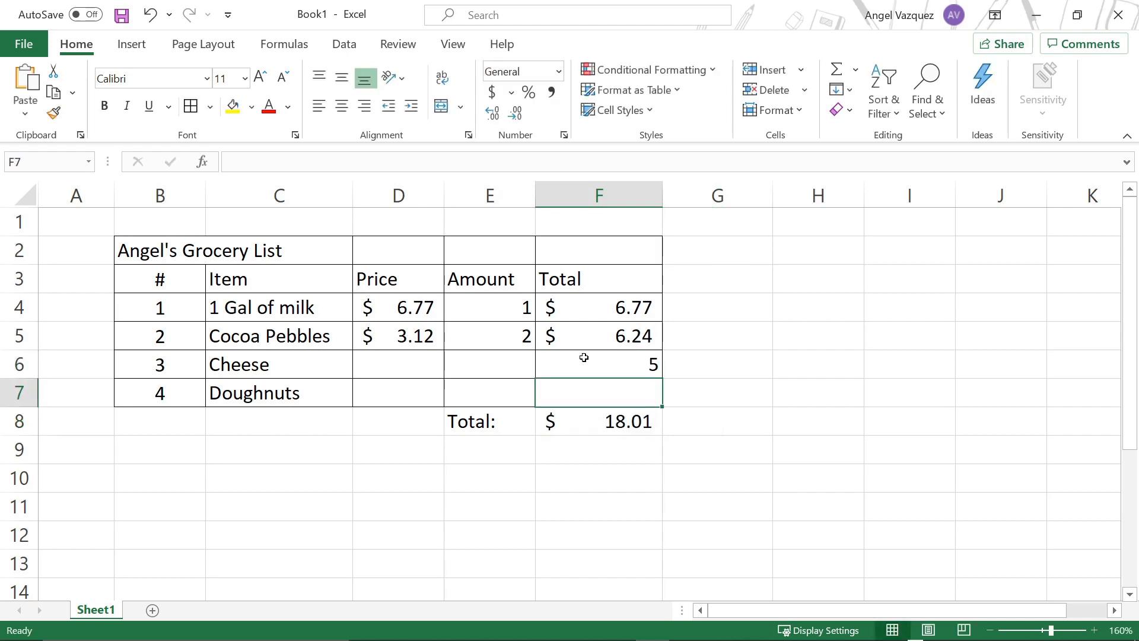
{"action": "type", "text": "10"}
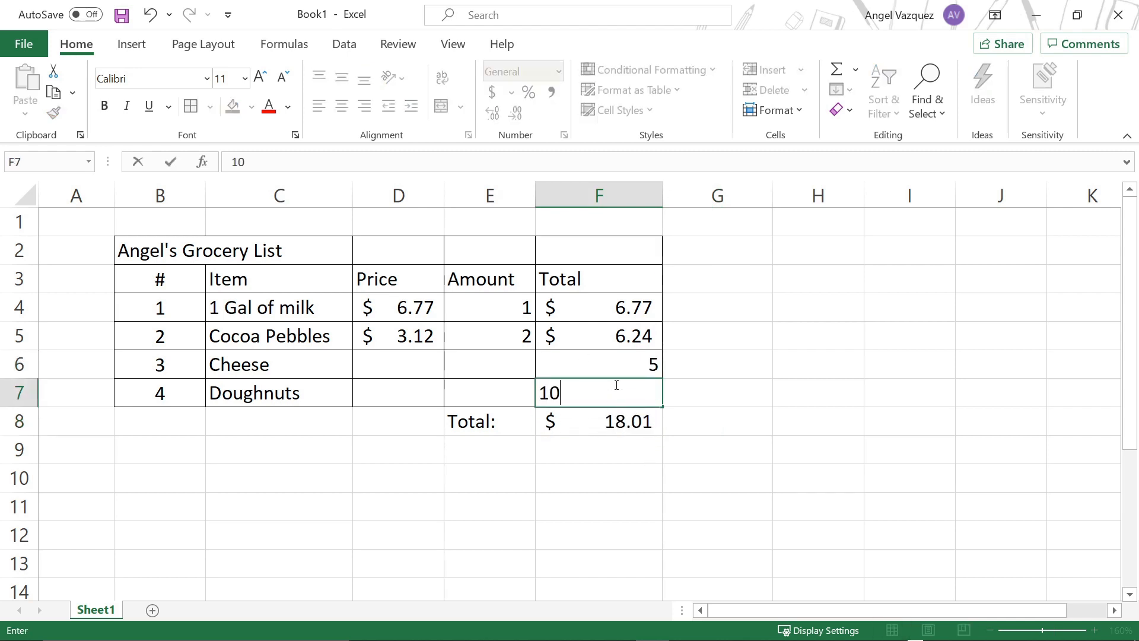
{"action": "key", "text": "Up"}
{"action": "key", "text": "Delete"}
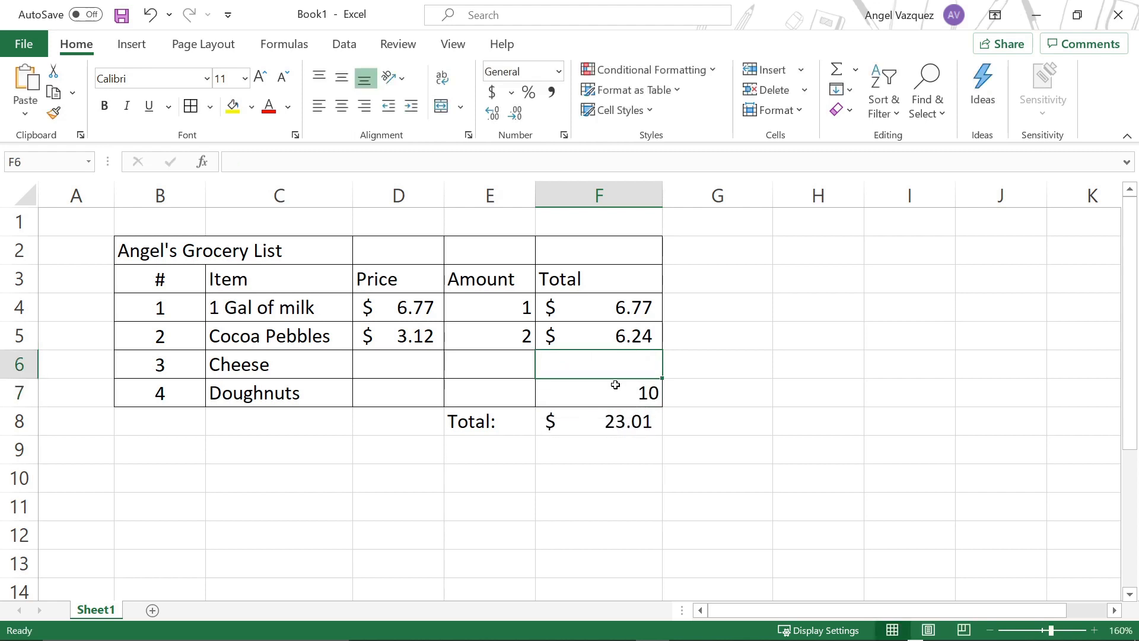
{"action": "key", "text": "Down"}
{"action": "key", "text": "Delete"}
{"action": "left_click", "coordinate": [684, 405]}
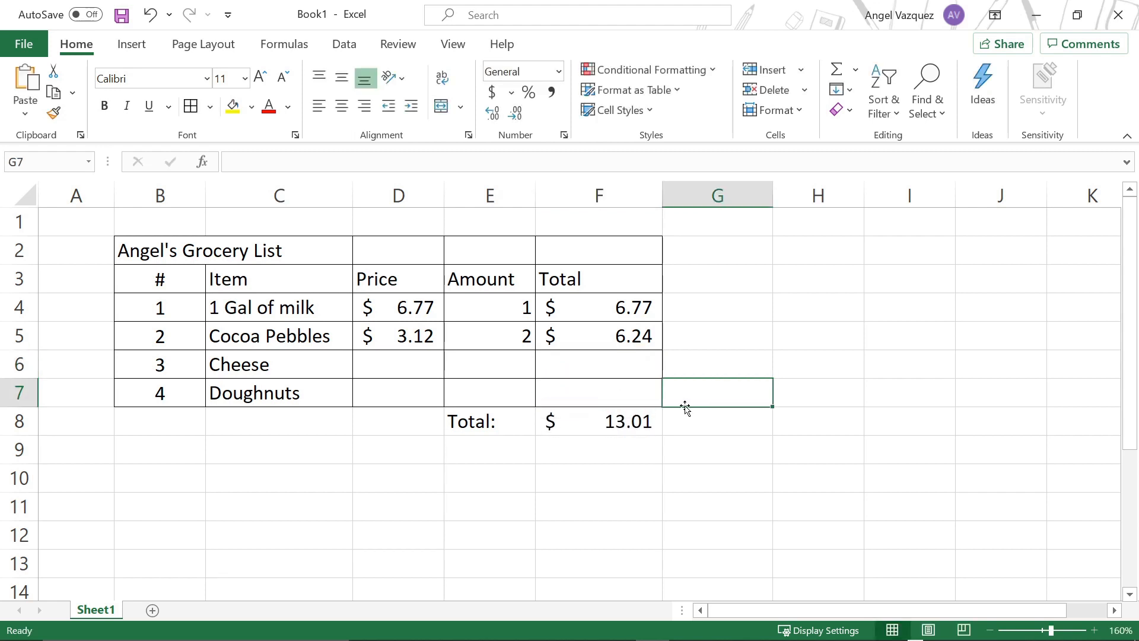
{"action": "left_click", "coordinate": [680, 461]}
{"action": "left_click", "coordinate": [644, 430]}
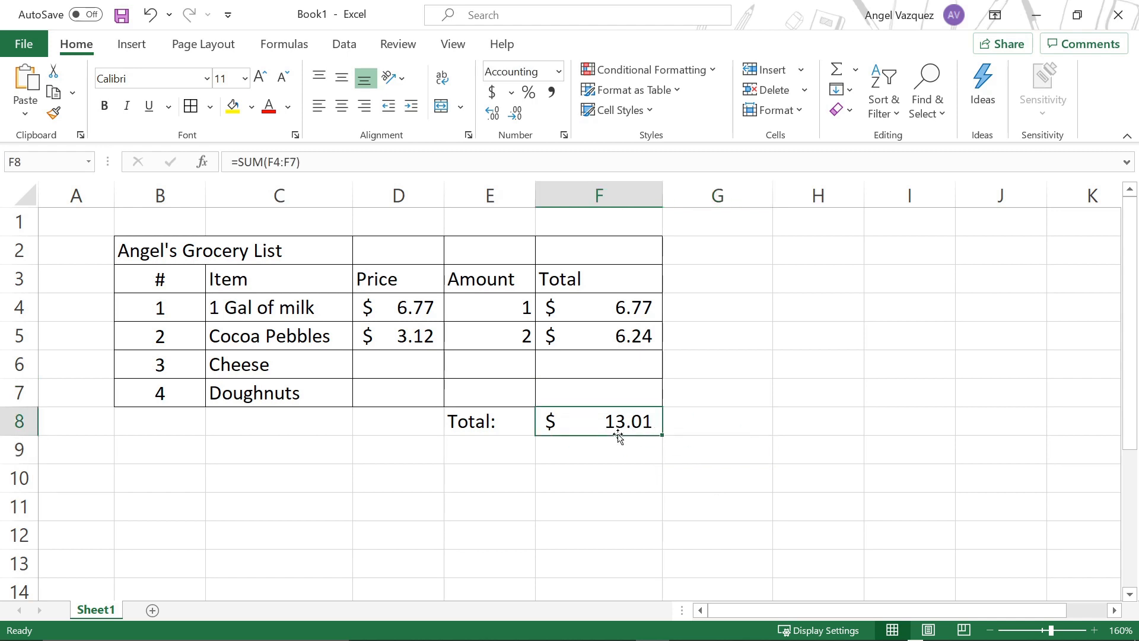
{"action": "left_click", "coordinate": [599, 454]}
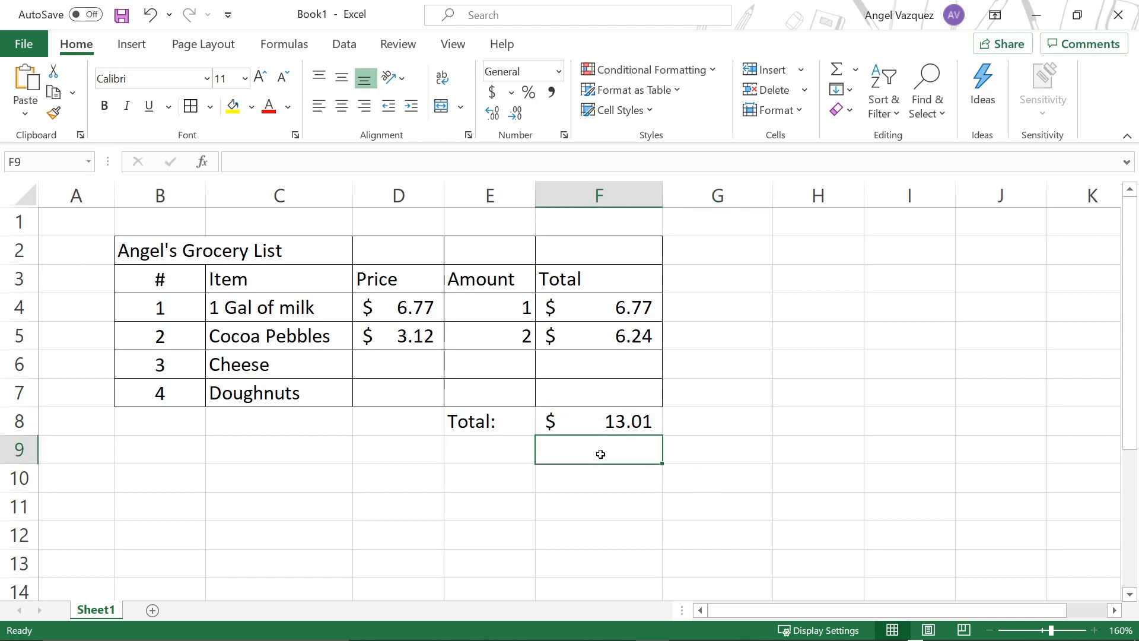
{"action": "left_click", "coordinate": [709, 442]}
{"action": "left_click", "coordinate": [615, 412]}
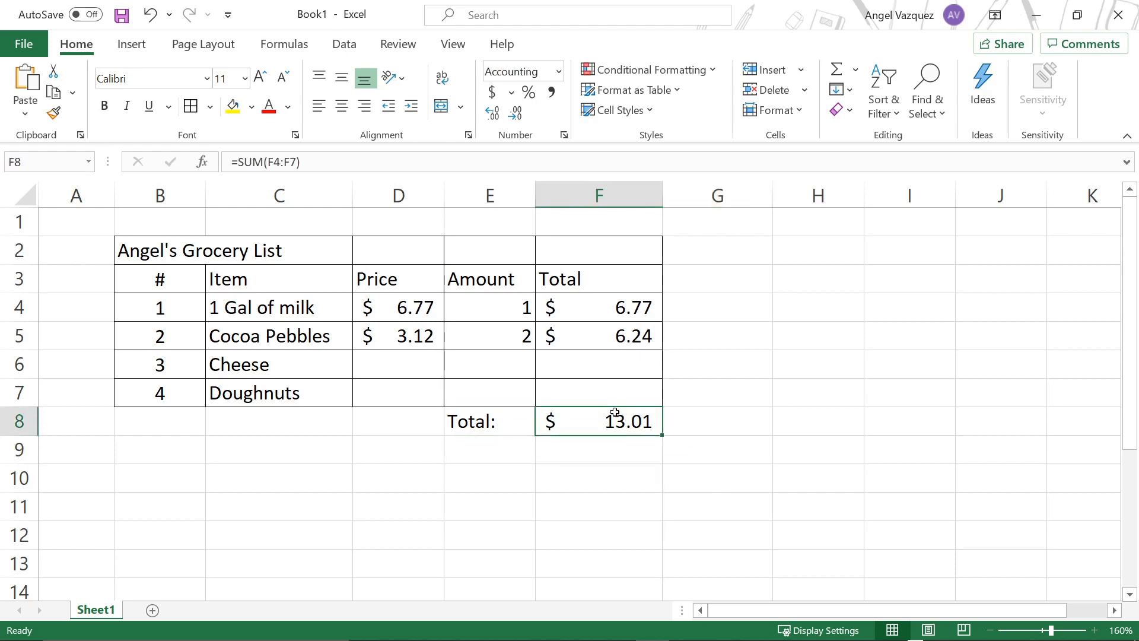
{"action": "left_click_drag", "start_coordinate": [142, 422], "coordinate": [243, 422]}
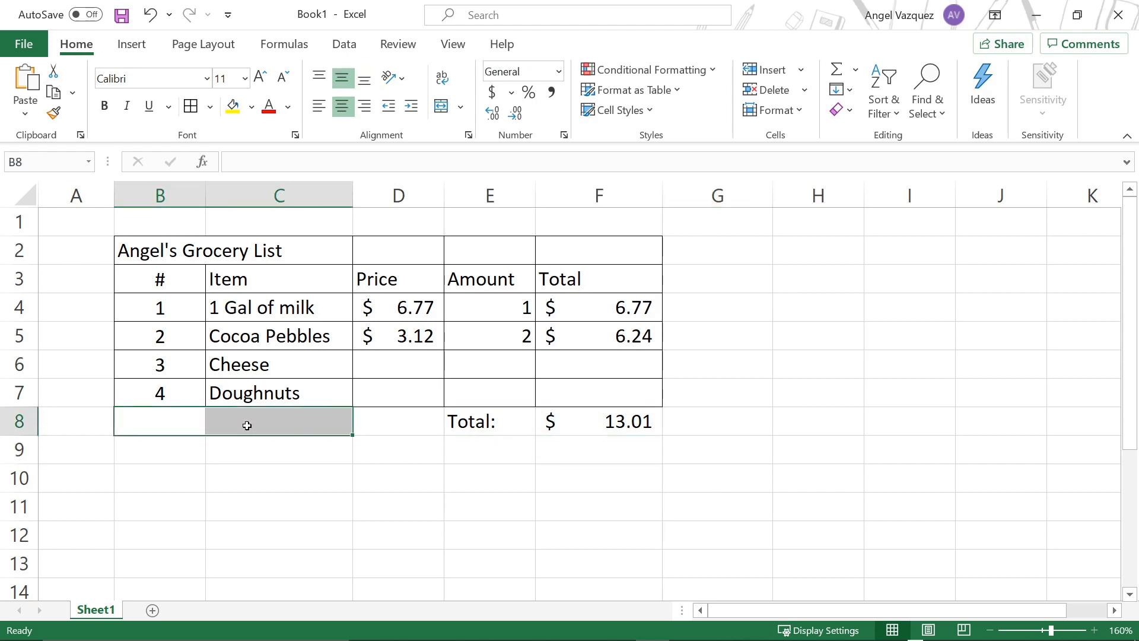
{"action": "left_click", "coordinate": [278, 460]}
{"action": "left_click_drag", "start_coordinate": [816, 295], "coordinate": [854, 338]}
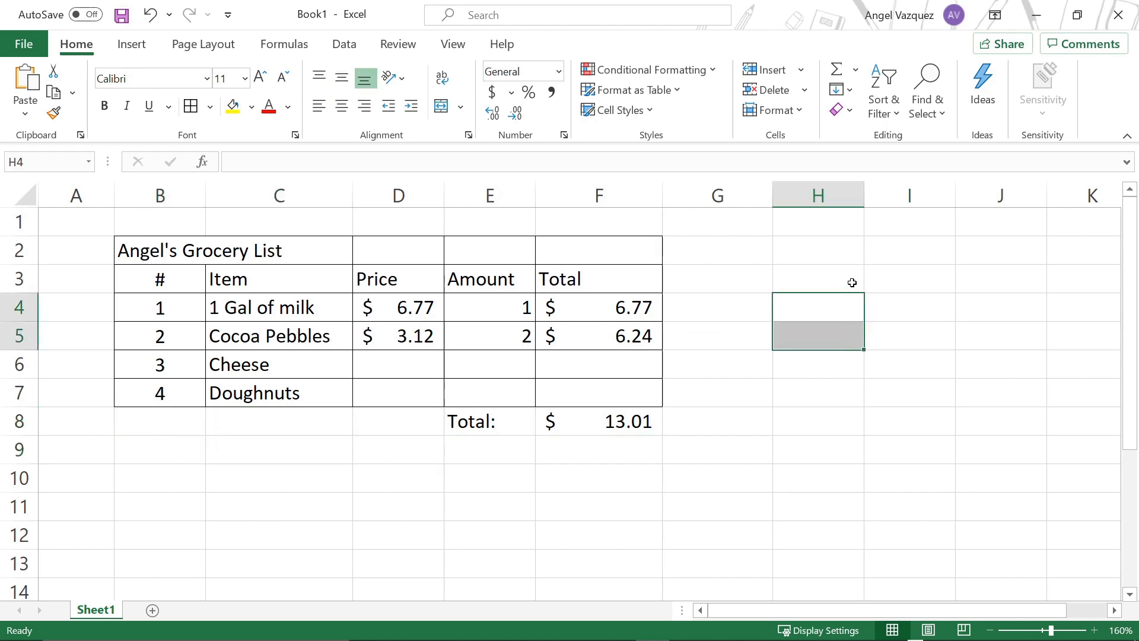
{"action": "left_click_drag", "start_coordinate": [852, 282], "coordinate": [840, 328]}
{"action": "left_click", "coordinate": [838, 308]}
Step: Enter the tax label "IVU" in cell H3, beside the grocery table
{"action": "left_click", "coordinate": [826, 275]}
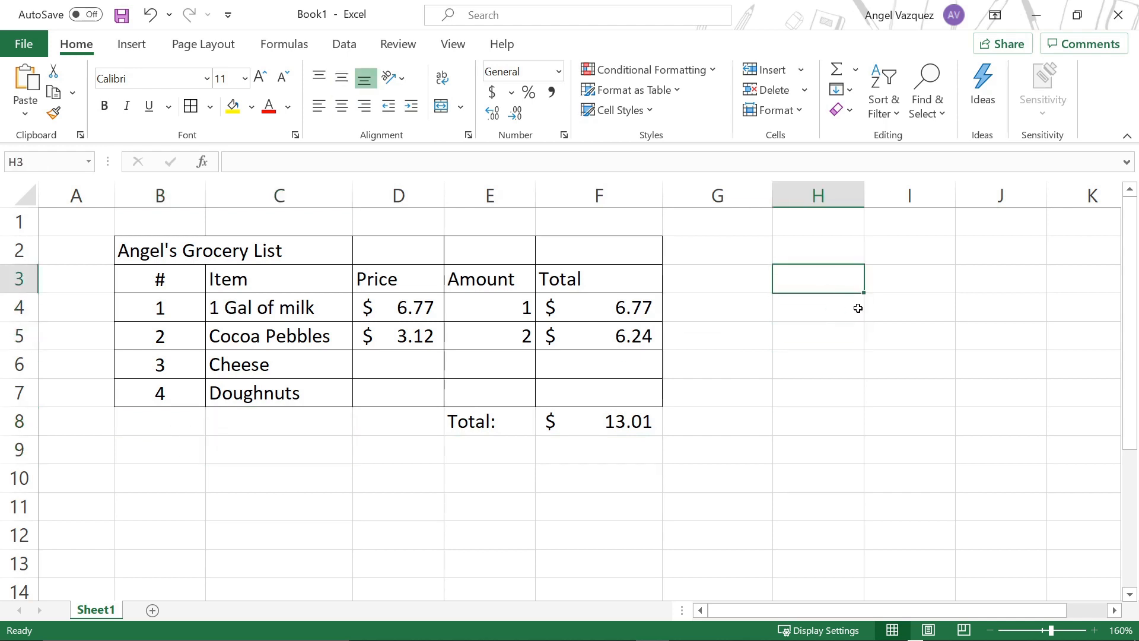
{"action": "type", "text": "IV"}
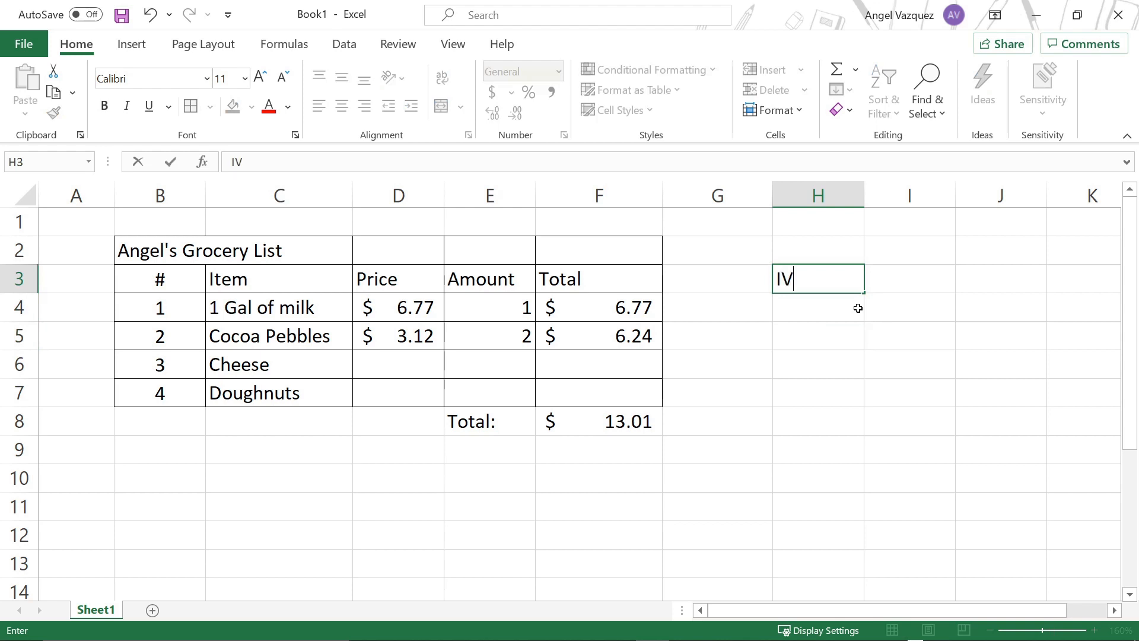
{"action": "type", "text": "U"}
{"action": "key", "text": "Return"}
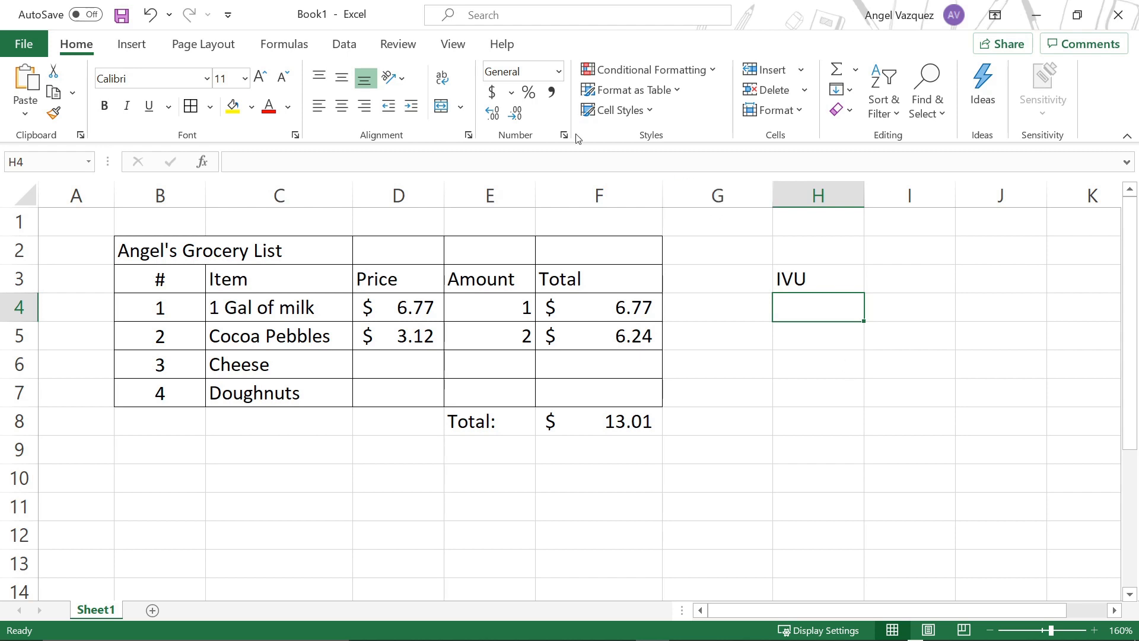
Step: Format cell H4 as a percentage and enter 11.5% as the IVU rate
{"action": "left_click", "coordinate": [528, 93]}
{"action": "type", "text": "11.5"}
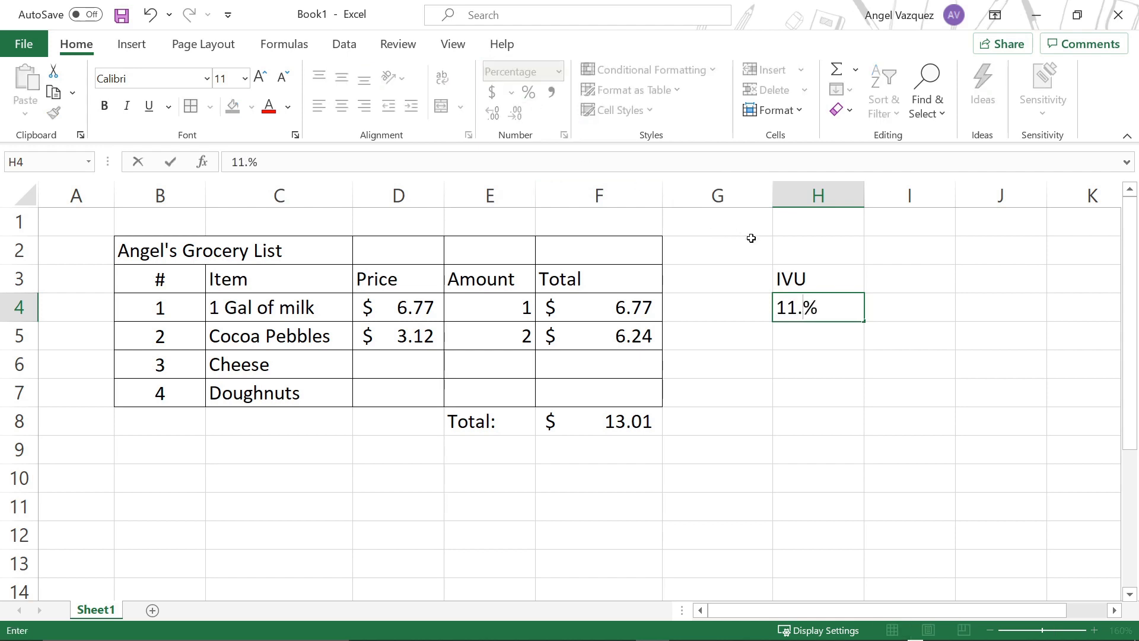
{"action": "left_click", "coordinate": [808, 369]}
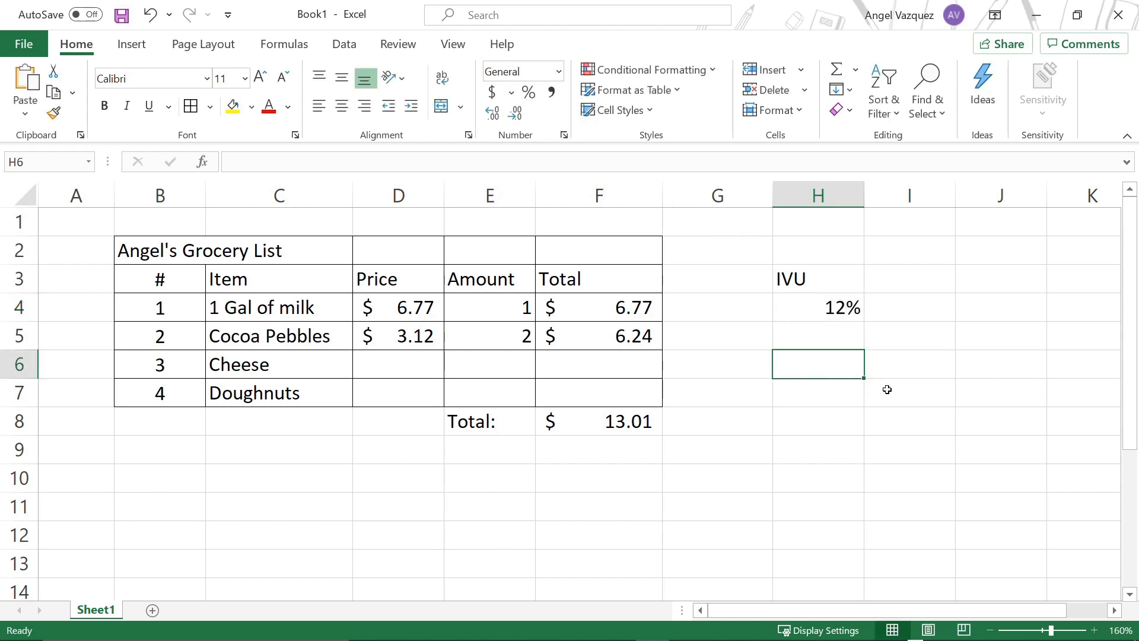
Step: Adjust the decimal places of the IVU rate in cell H4 to show one decimal
{"action": "left_click", "coordinate": [814, 309]}
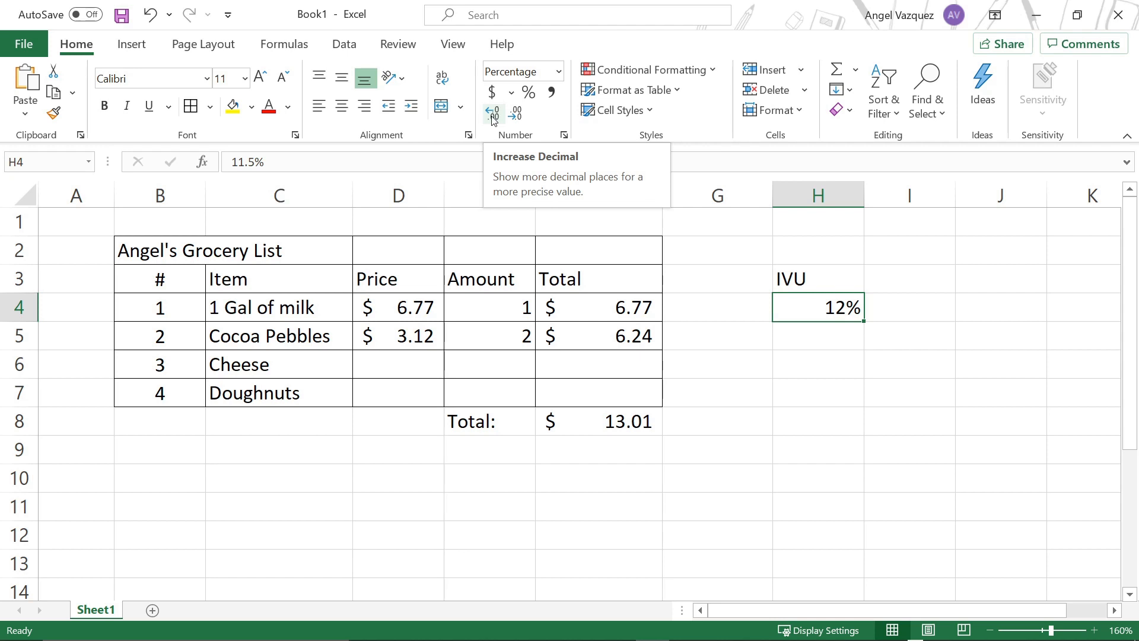
{"action": "left_click", "coordinate": [494, 116]}
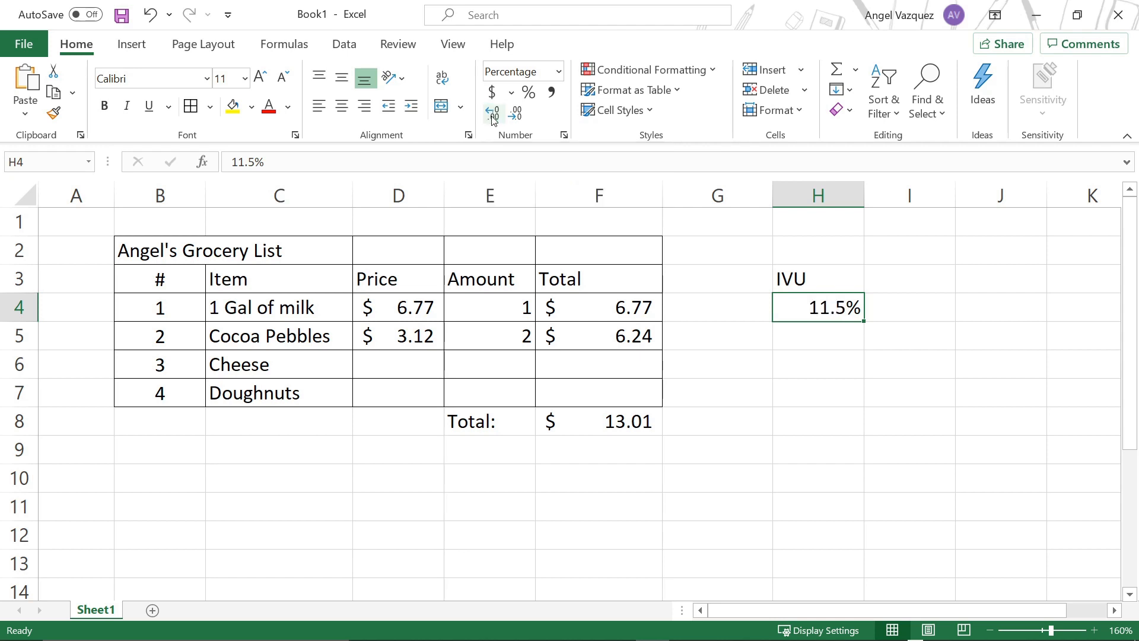
{"action": "left_click", "coordinate": [493, 117]}
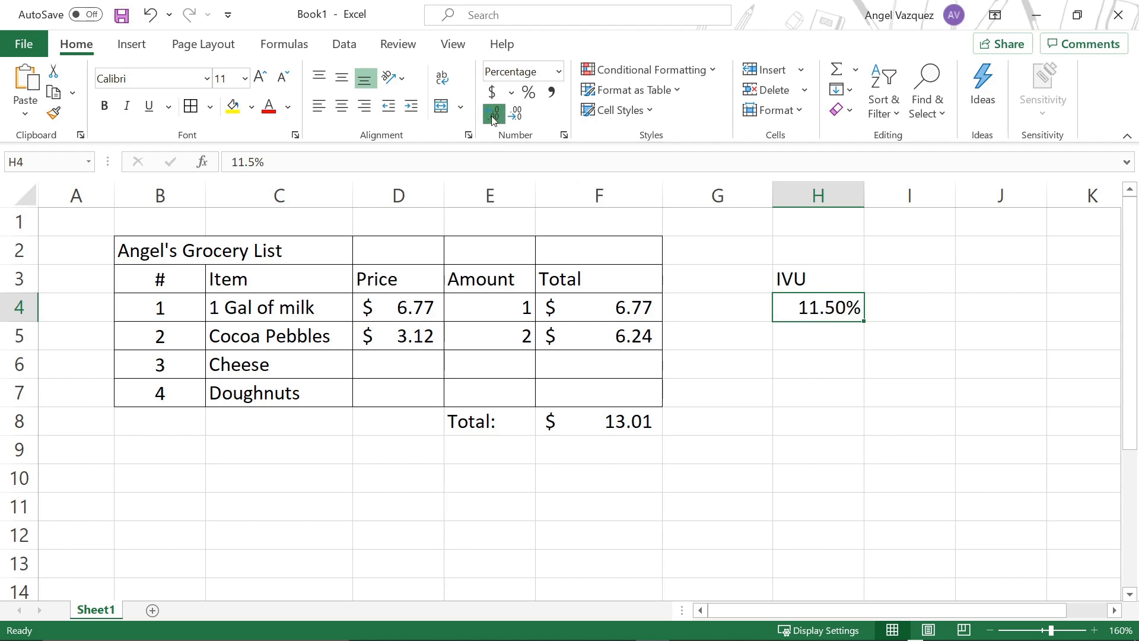
{"action": "left_click", "coordinate": [493, 117]}
{"action": "left_click", "coordinate": [515, 114]}
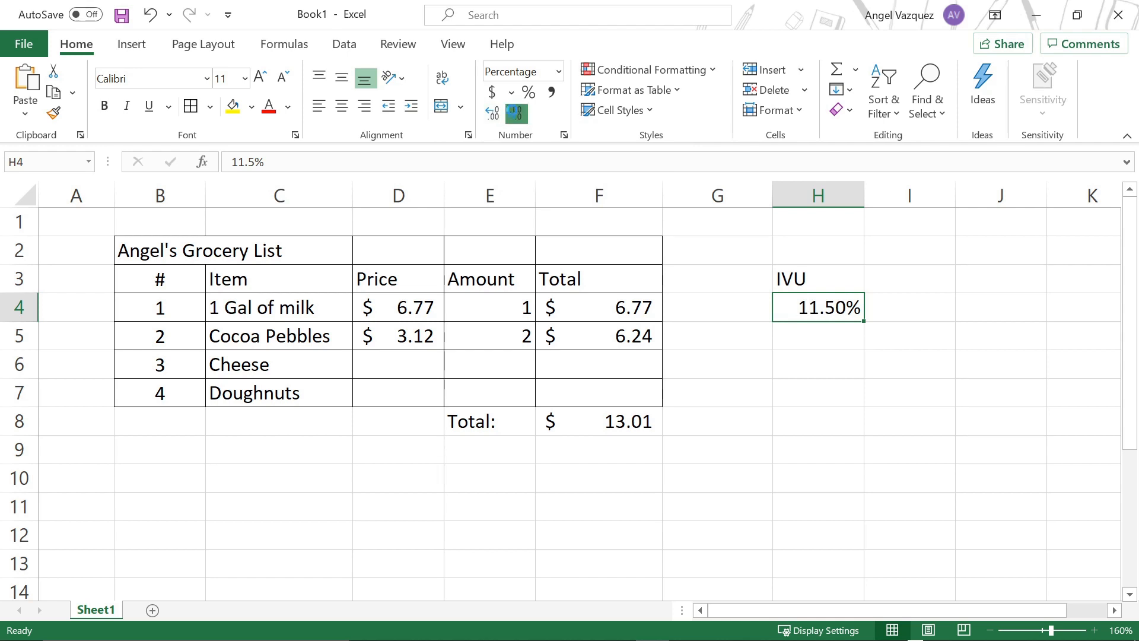
{"action": "left_click", "coordinate": [515, 115]}
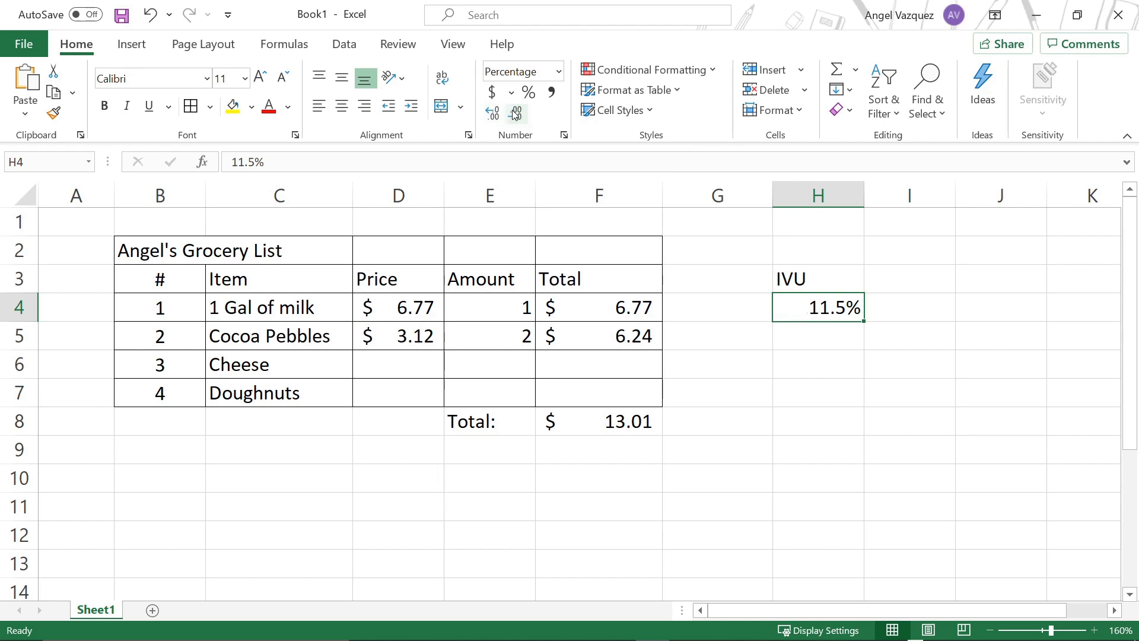
{"action": "left_click", "coordinate": [675, 316]}
{"action": "left_click", "coordinate": [851, 316]}
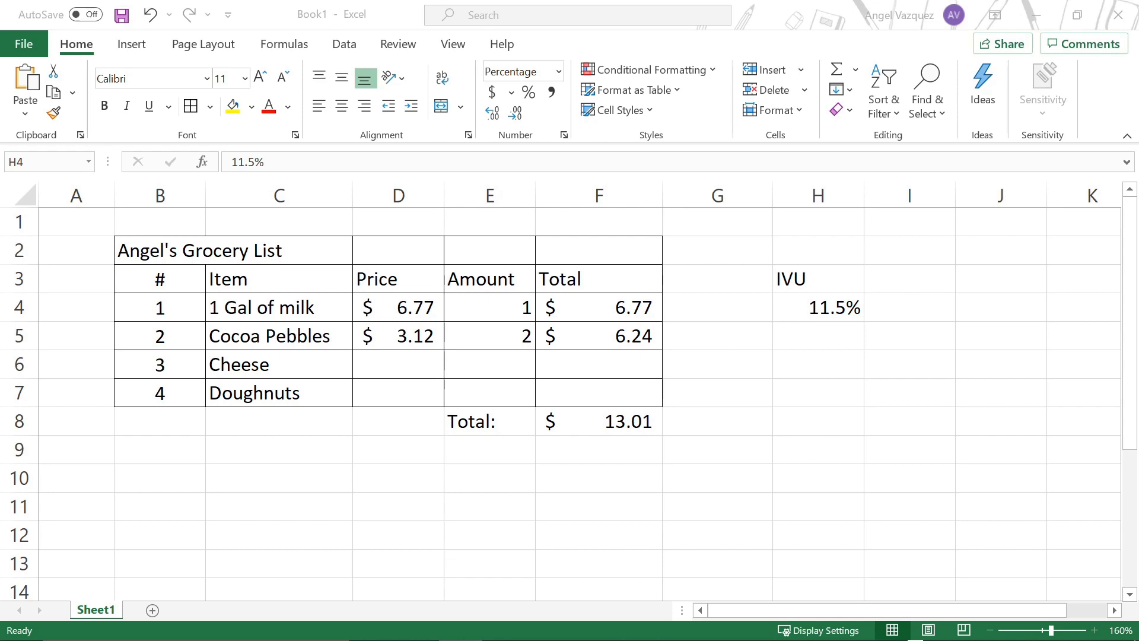
{"action": "left_click", "coordinate": [858, 305]}
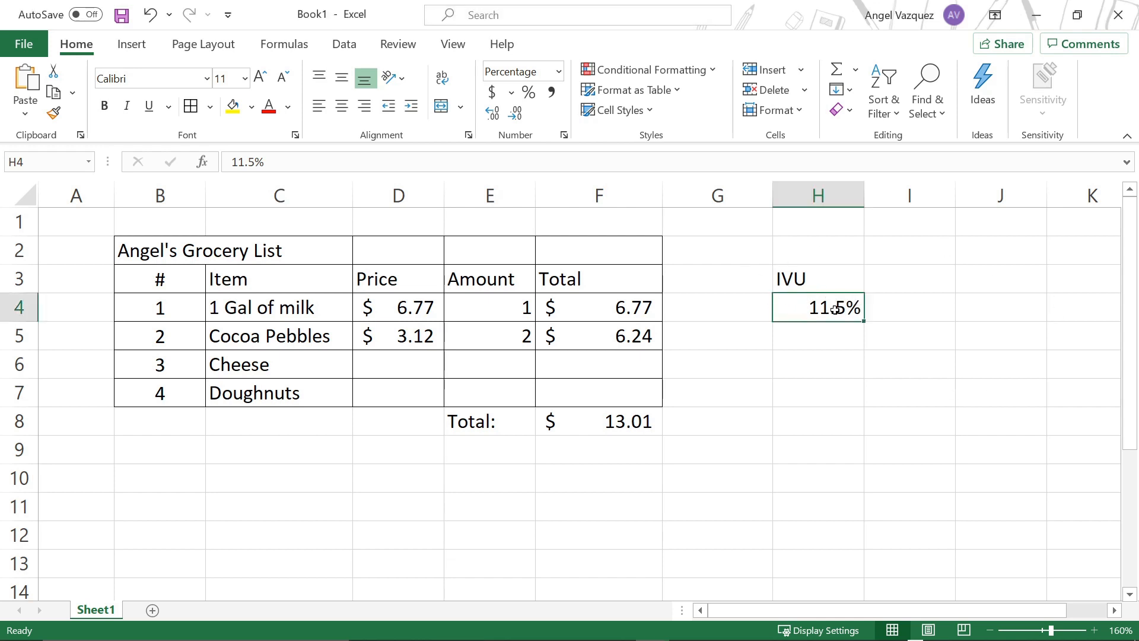
{"action": "left_click", "coordinate": [624, 415]}
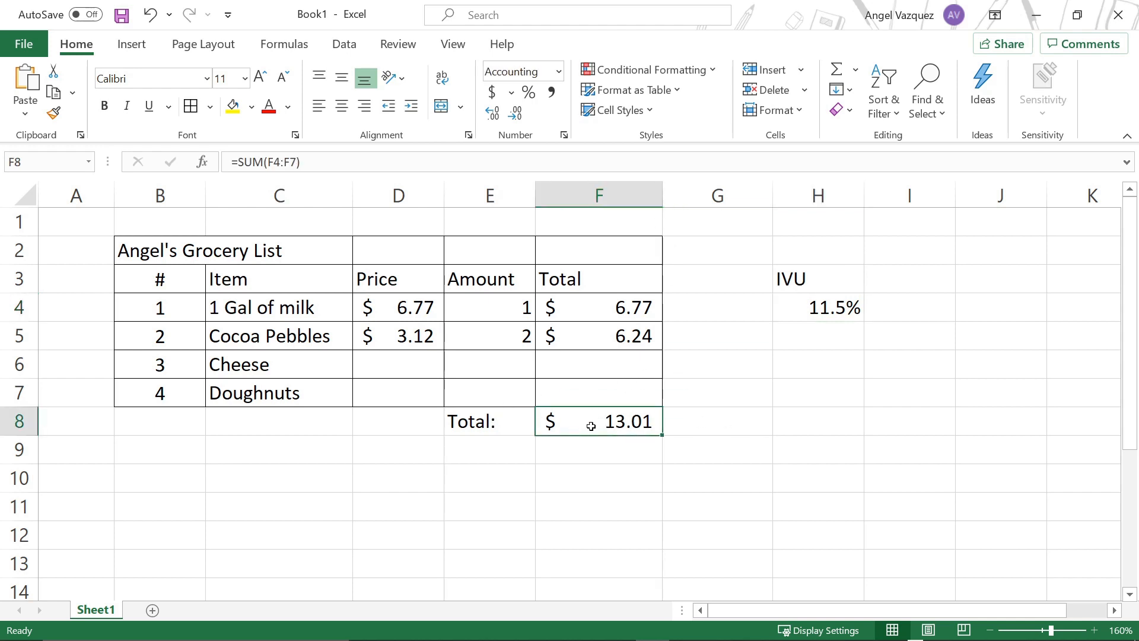
{"action": "left_click", "coordinate": [807, 311]}
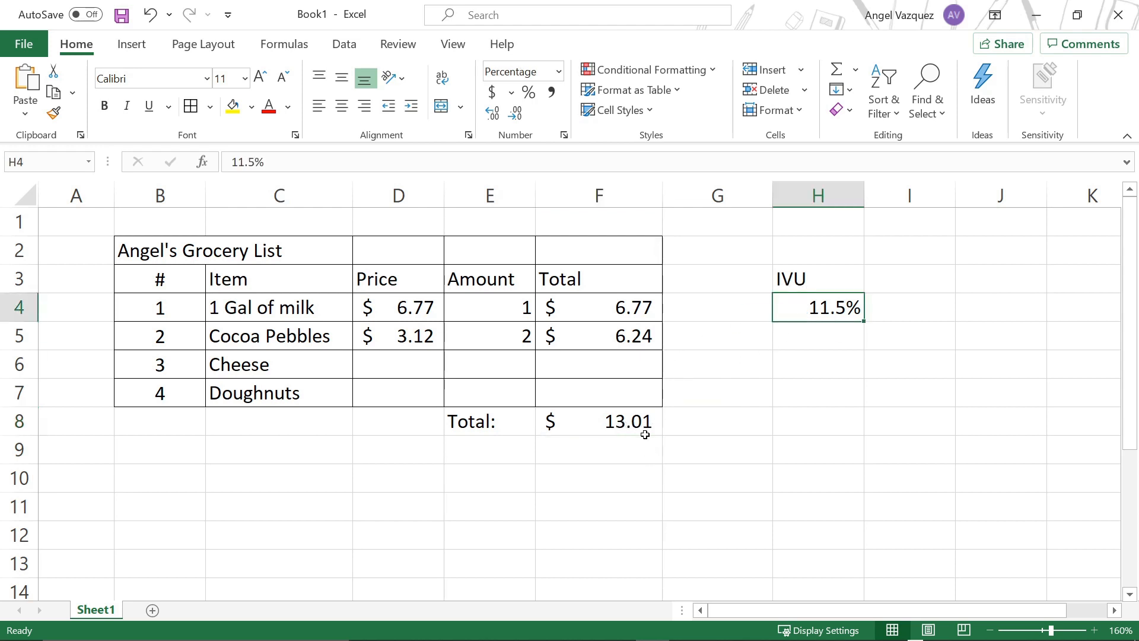
Step: Enter the label "Total IVU:" in cell E9, below the "Total:" label
{"action": "left_click", "coordinate": [527, 458]}
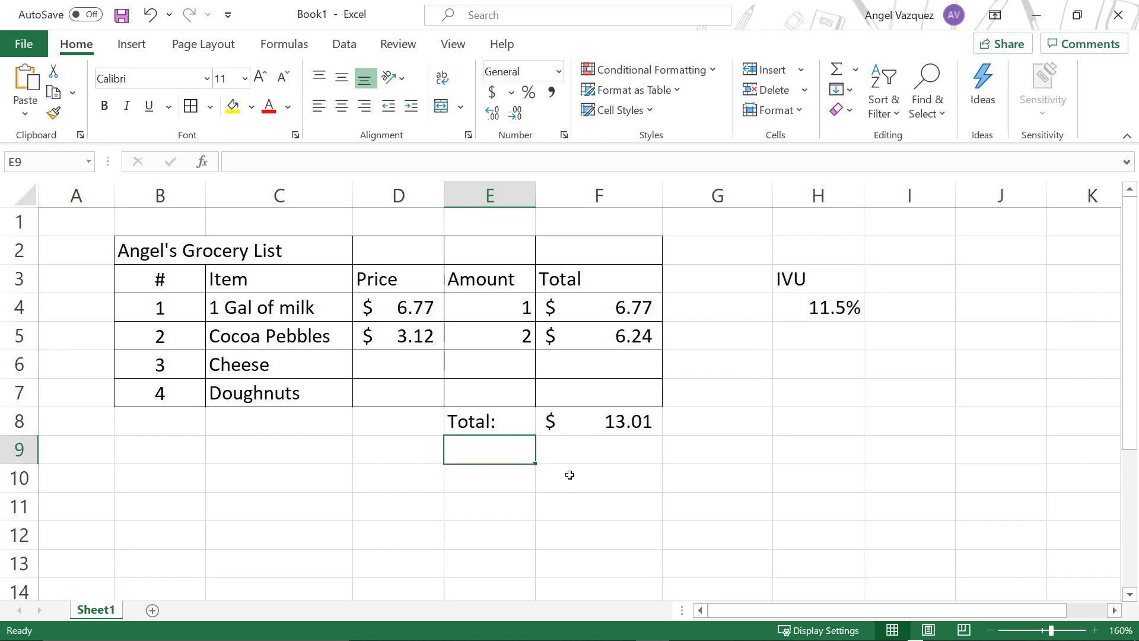
{"action": "type", "text": "Totr"}
{"action": "key", "text": "BackSpace"}
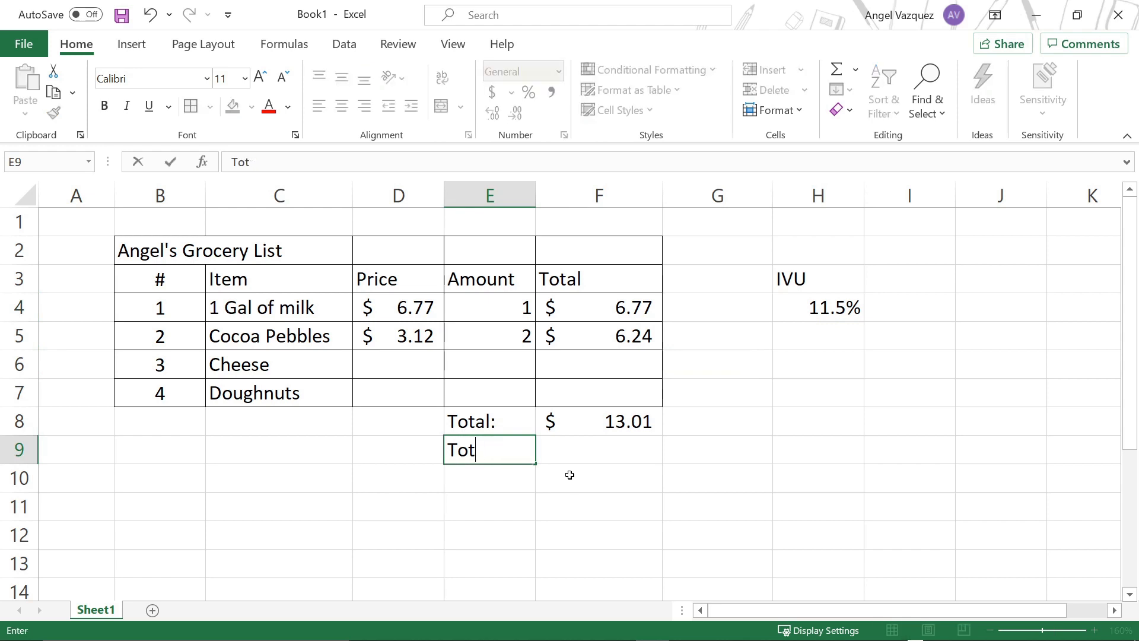
{"action": "type", "text": "al IVU:"}
{"action": "left_click", "coordinate": [652, 422]}
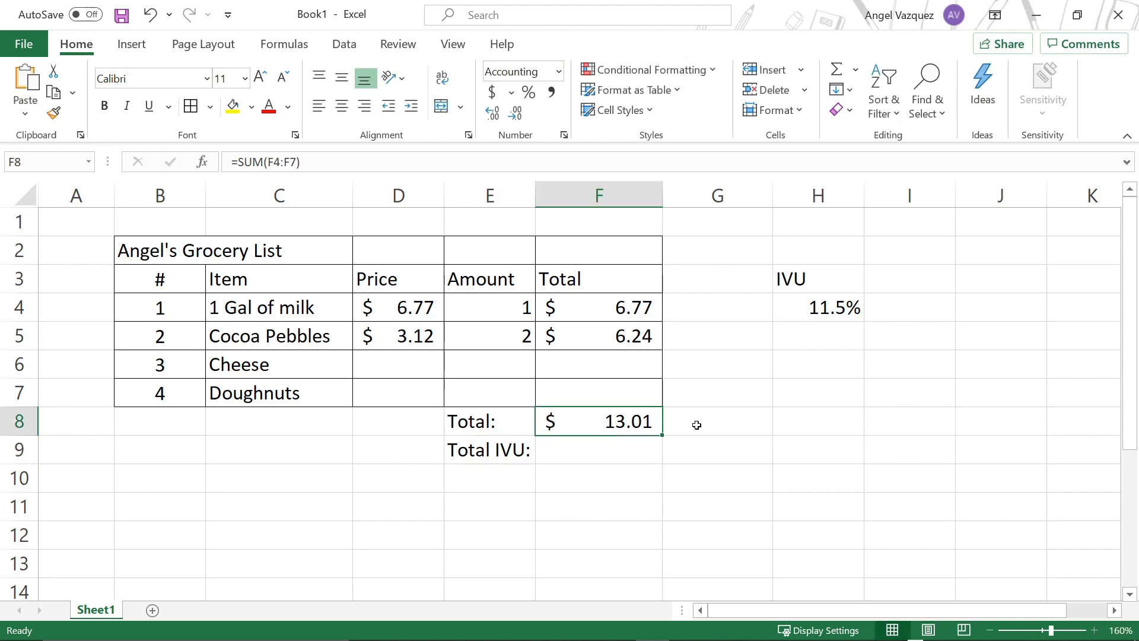
Step: Calculate the tax amount in cell F9 with the formula =F8*H4, multiplying the total by the IVU rate
{"action": "left_click", "coordinate": [636, 448]}
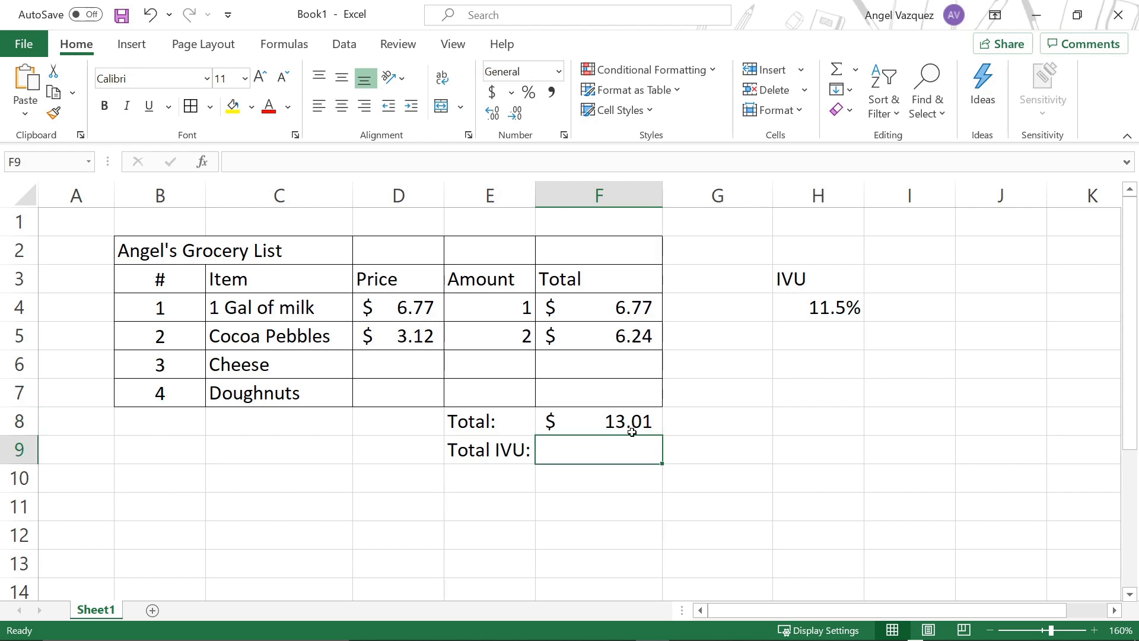
{"action": "left_click", "coordinate": [632, 430]}
{"action": "left_click_drag", "start_coordinate": [407, 299], "coordinate": [404, 363]}
{"action": "left_click_drag", "start_coordinate": [265, 326], "coordinate": [284, 371]}
{"action": "left_click", "coordinate": [566, 431]}
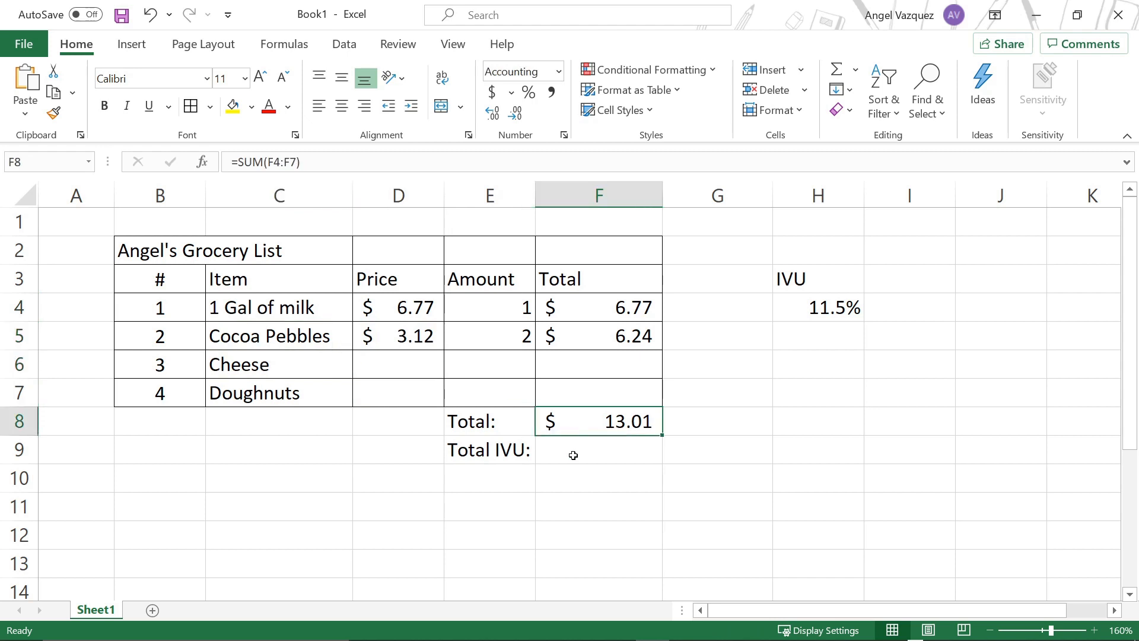
{"action": "left_click", "coordinate": [573, 454]}
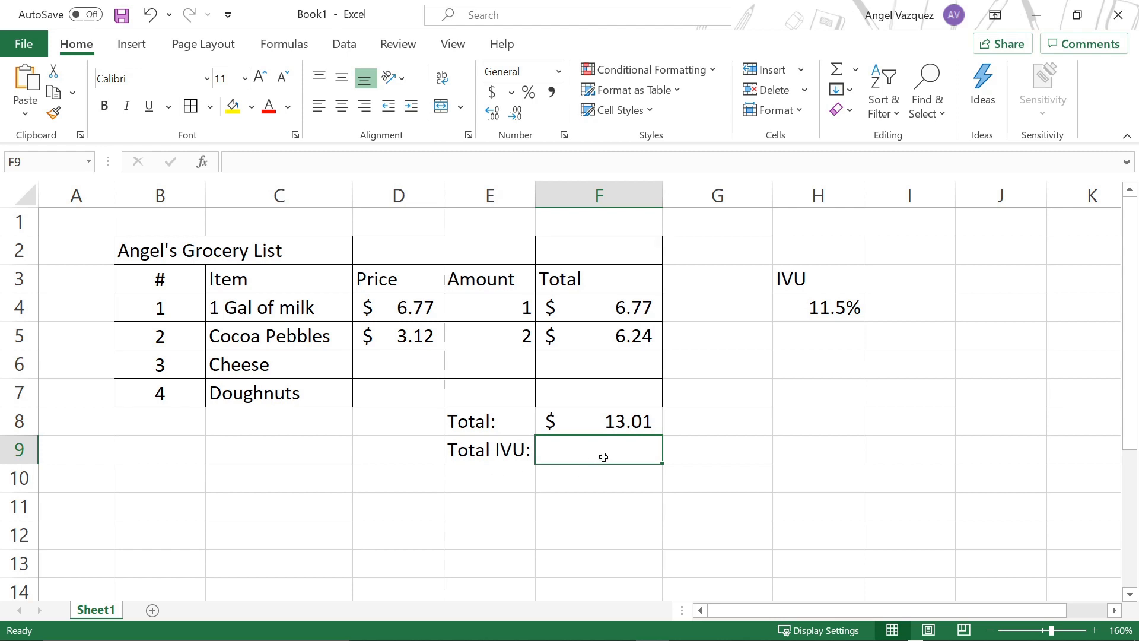
{"action": "type", "text": "="}
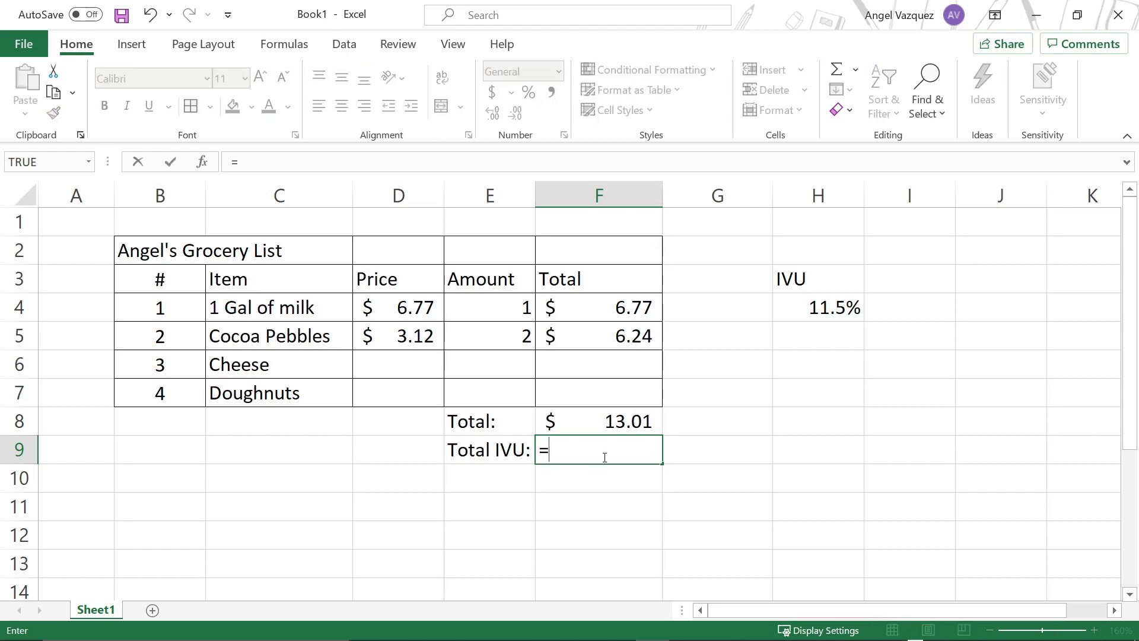
{"action": "left_click", "coordinate": [622, 426]}
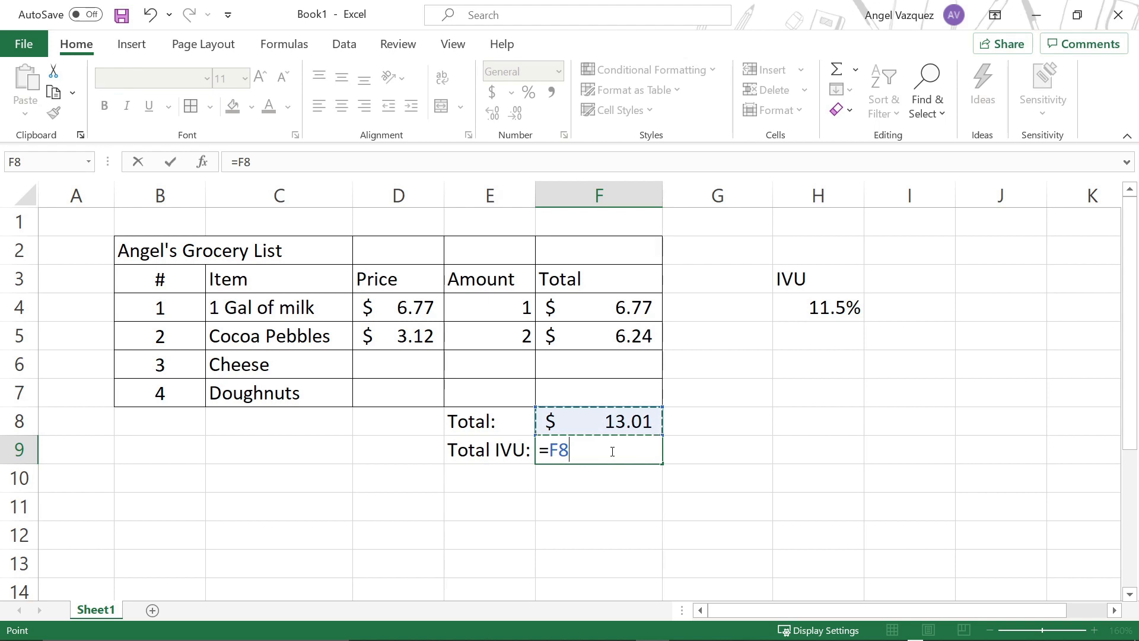
{"action": "type", "text": "*"}
{"action": "left_click", "coordinate": [801, 311]}
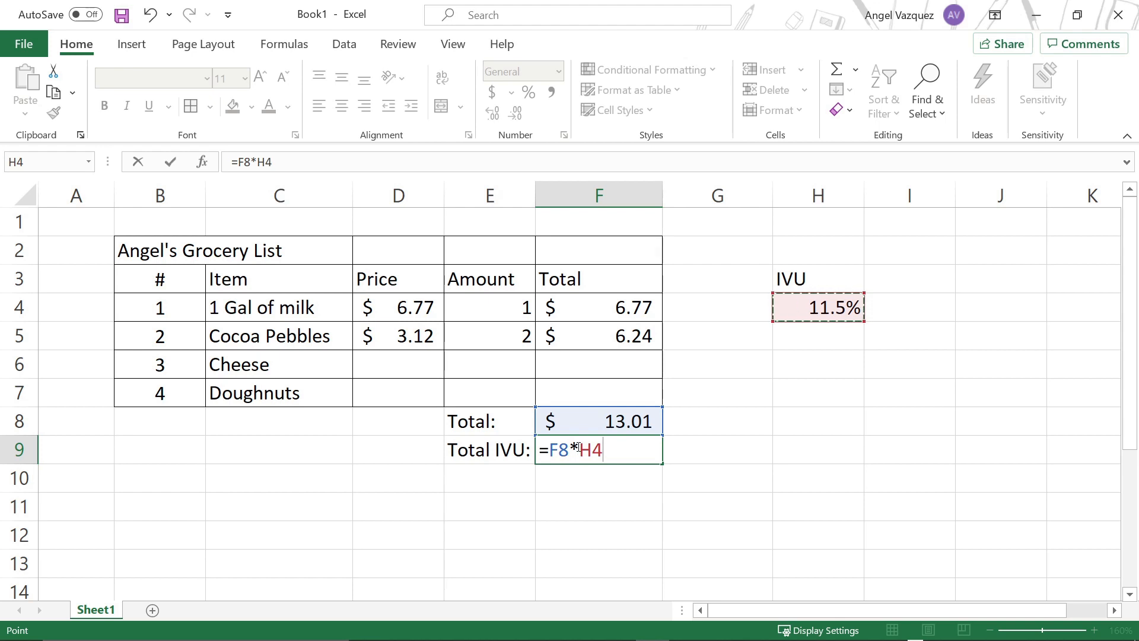
{"action": "key", "text": "Return"}
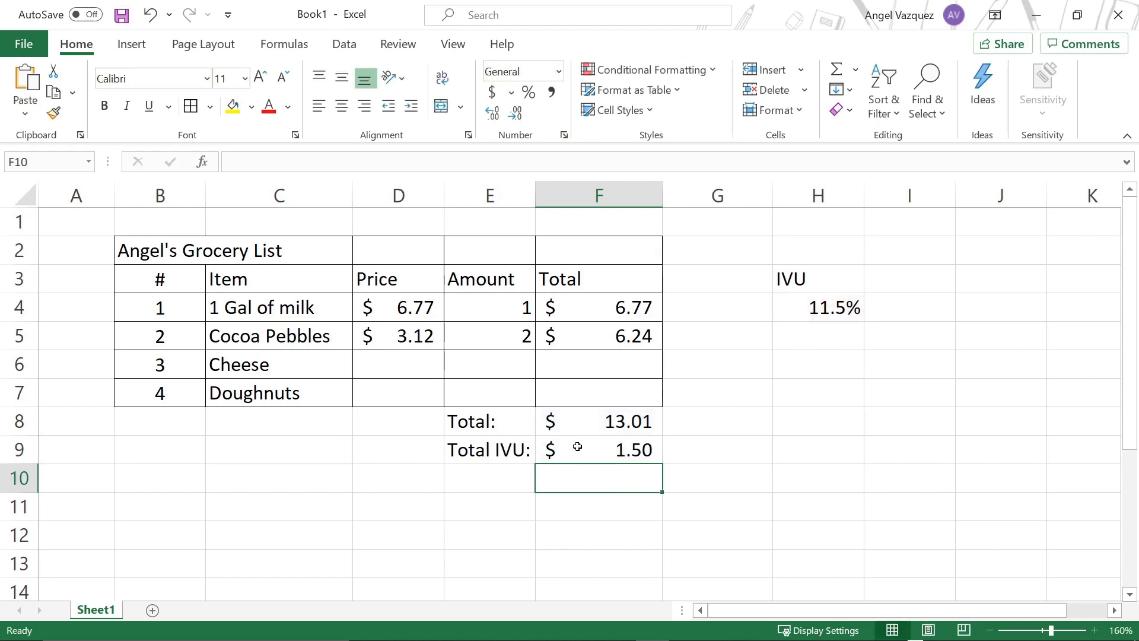
Step: Try the percentage format on the tax amount in cell F9 and inspect the cell's formula
{"action": "left_click", "coordinate": [577, 446]}
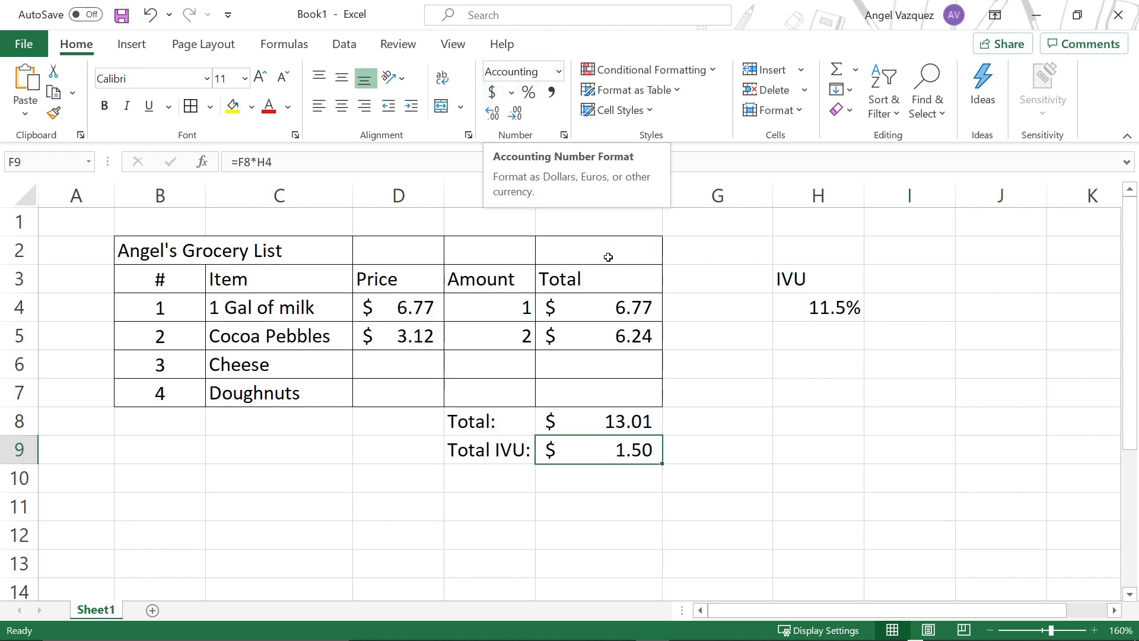
{"action": "left_click", "coordinate": [529, 92]}
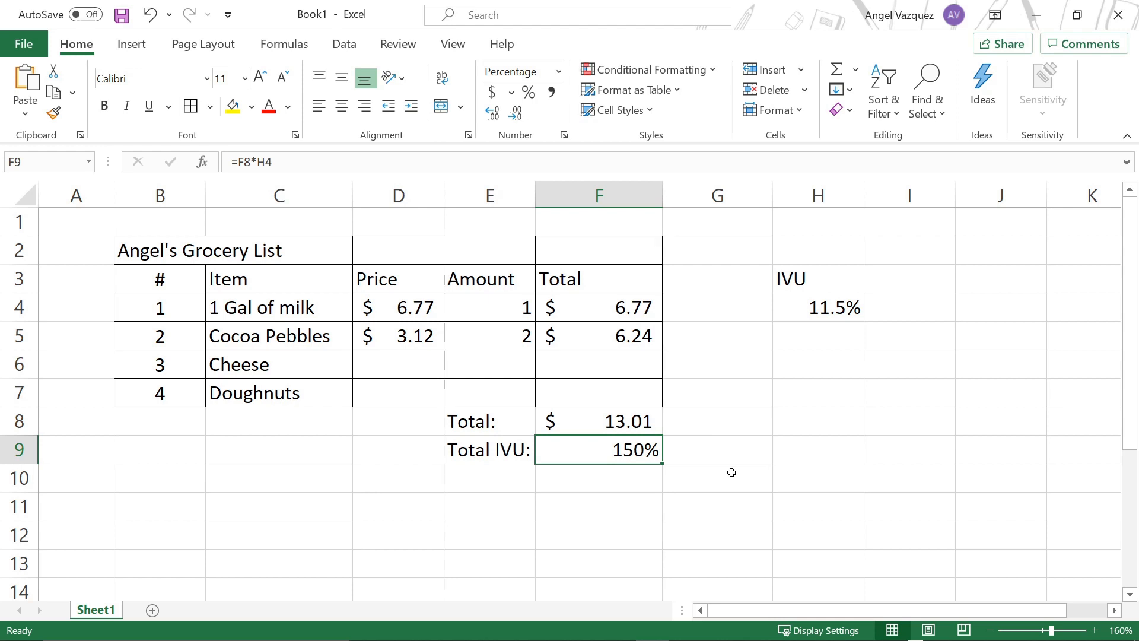
{"action": "double_click", "coordinate": [646, 454]}
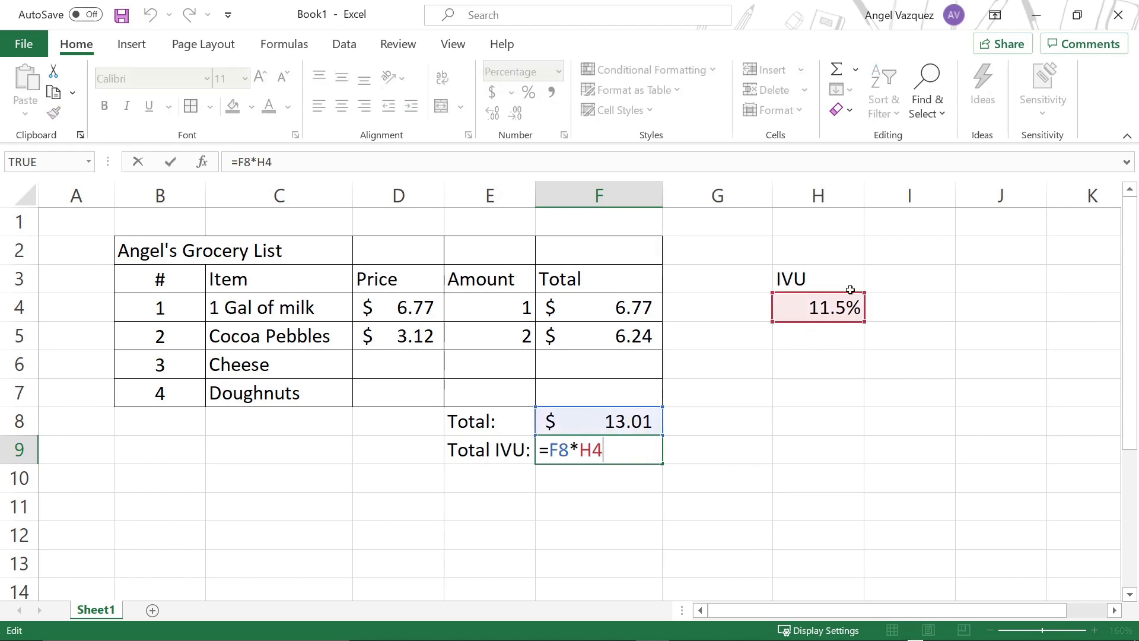
{"action": "key", "text": "ctrl+Return"}
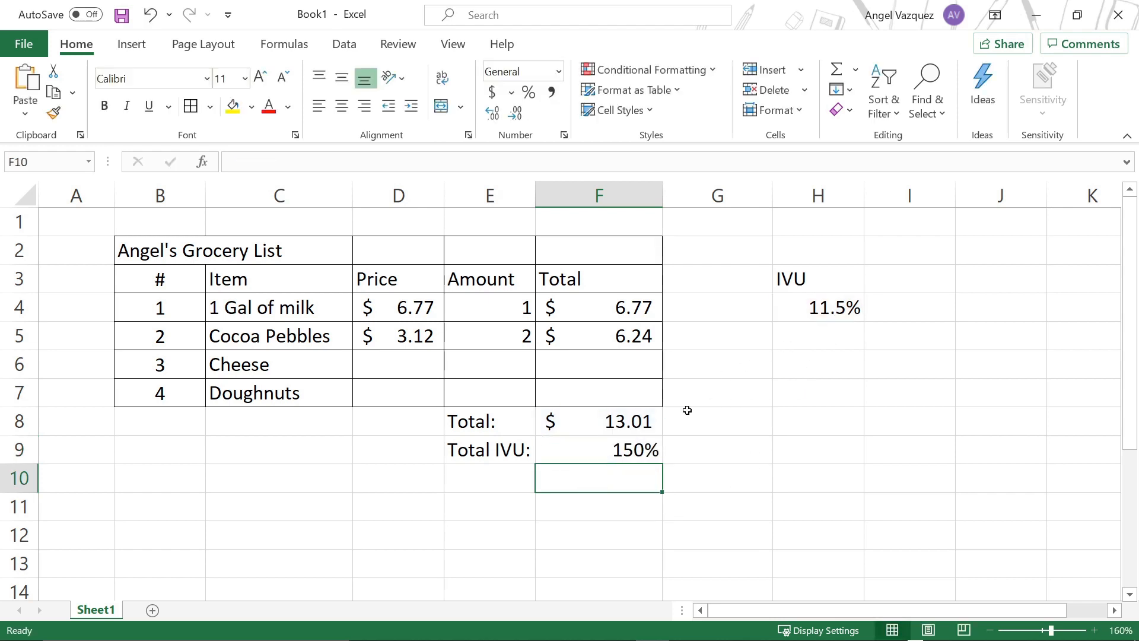
Step: Format the tax amount in cell F9 as accounting with the $ English (United States) currency
{"action": "left_click", "coordinate": [595, 454]}
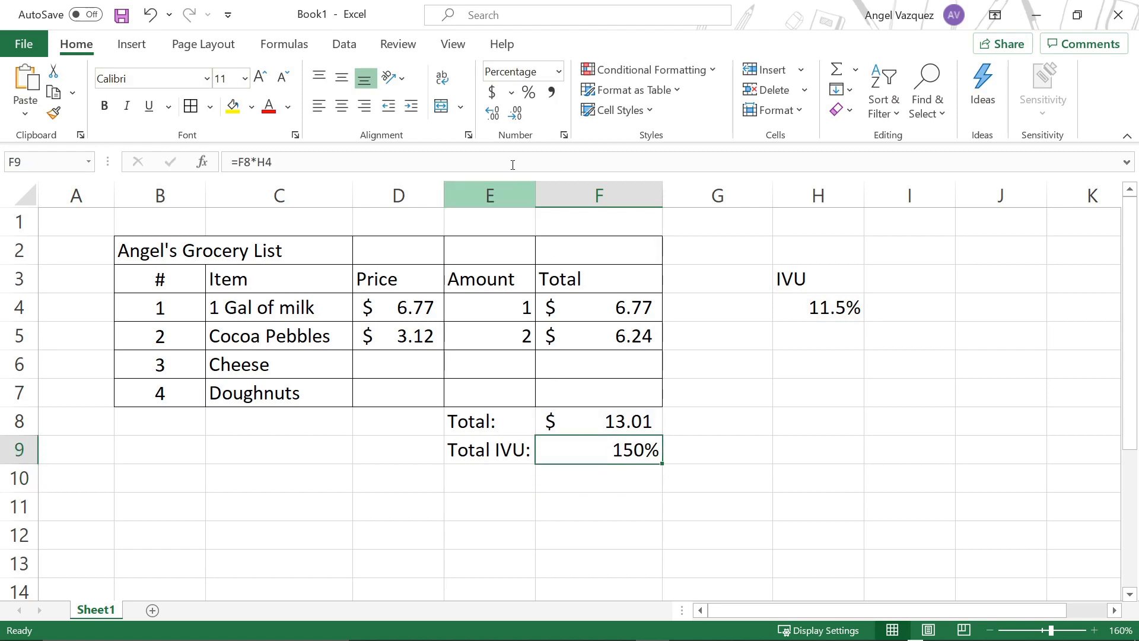
{"action": "left_click", "coordinate": [511, 94]}
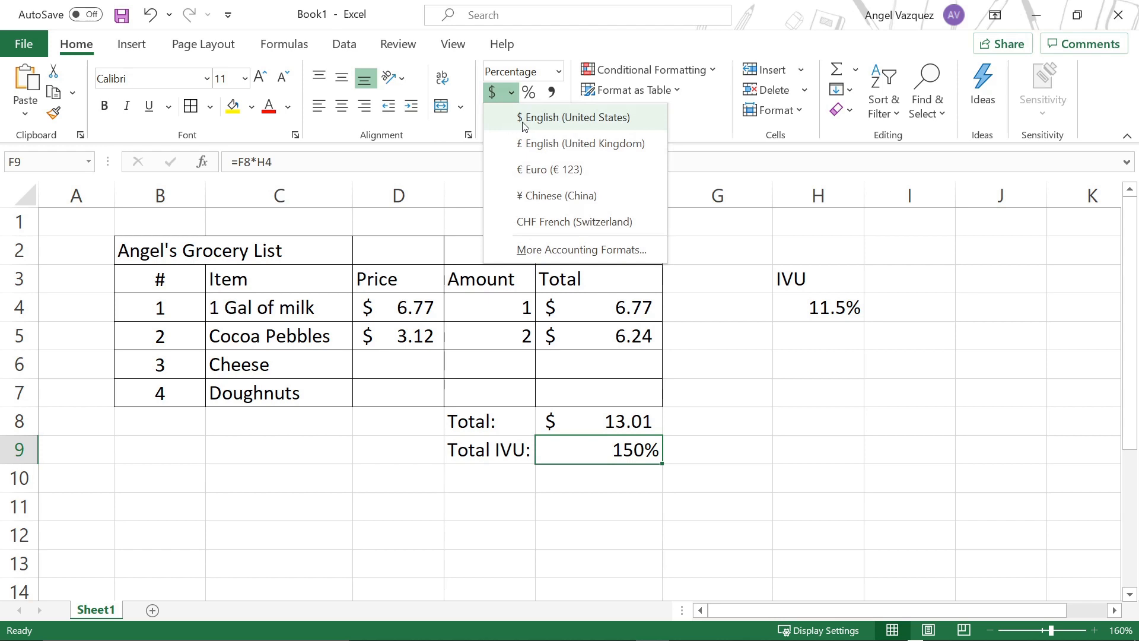
{"action": "left_click", "coordinate": [525, 125]}
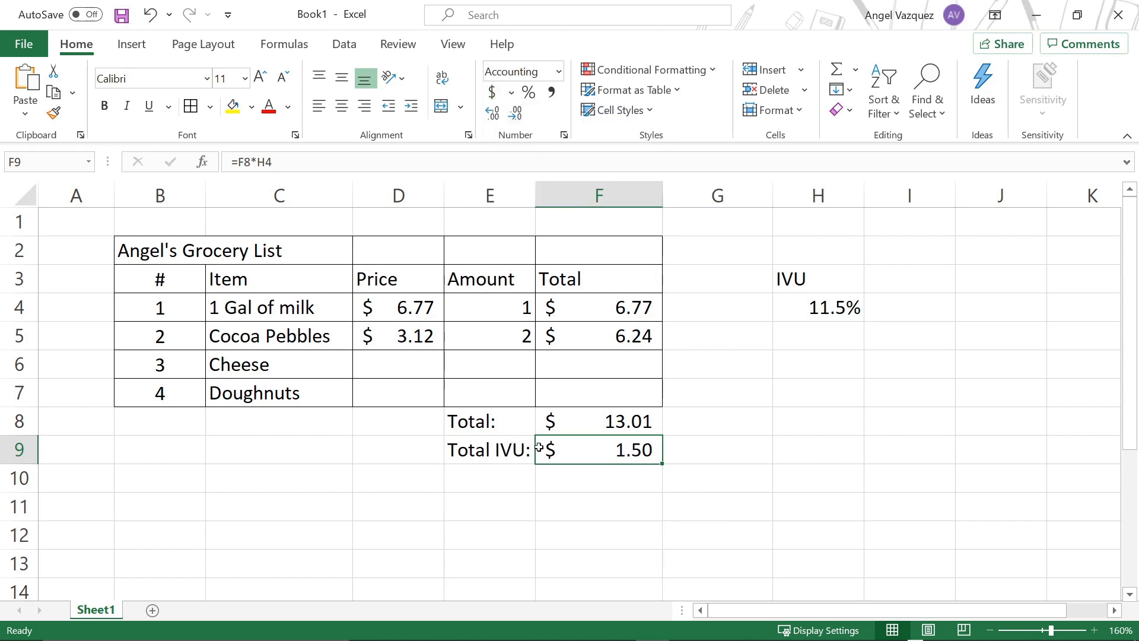
Step: Test the total and IVU formulas by entering 10 in the Cheese row's total, cell F6
{"action": "left_click", "coordinate": [626, 422]}
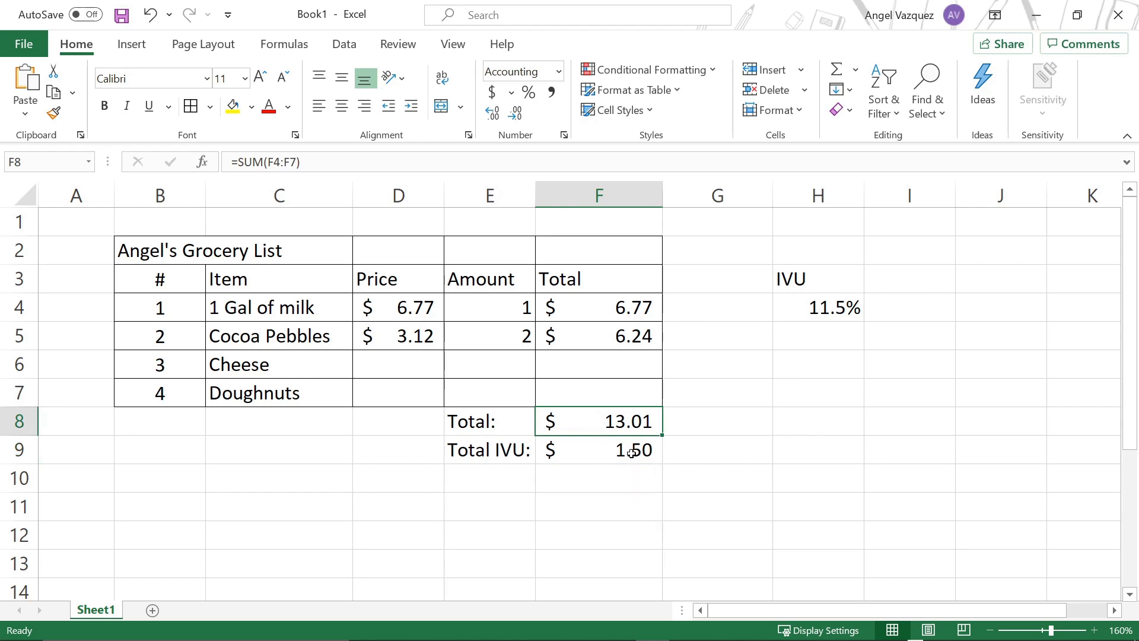
{"action": "left_click", "coordinate": [633, 374]}
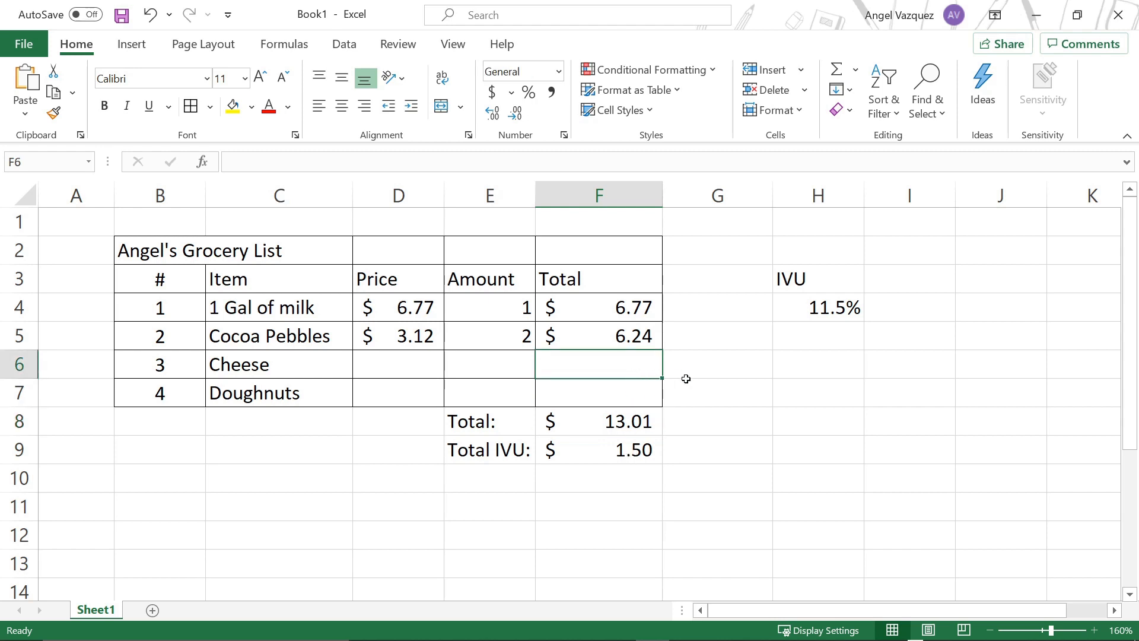
{"action": "type", "text": "10"}
{"action": "key", "text": "Up"}
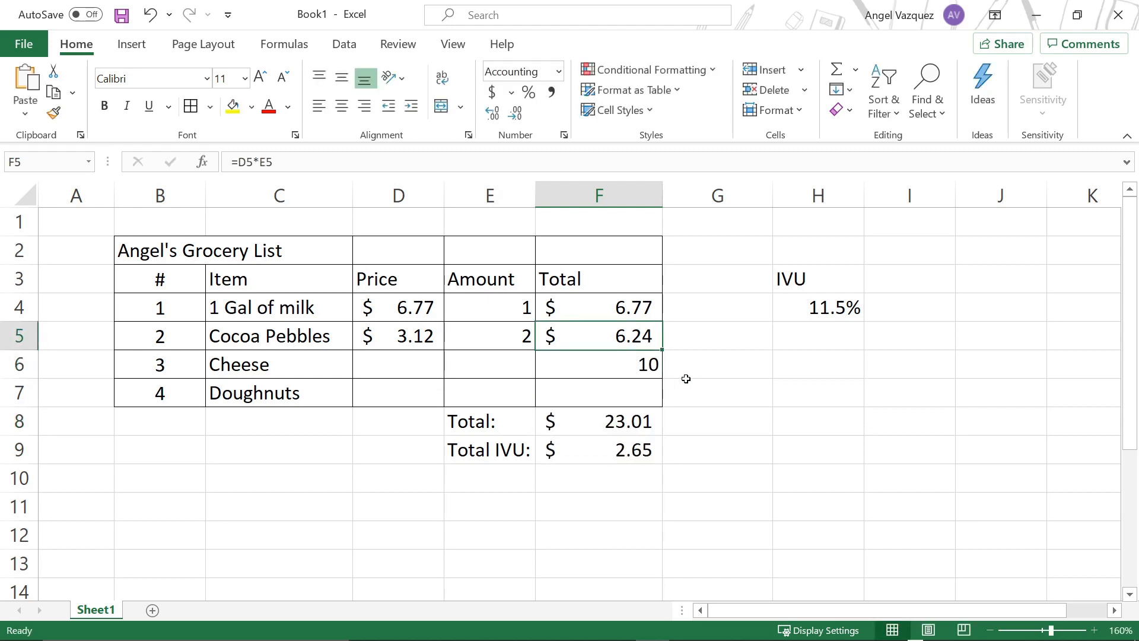
{"action": "key", "text": "Down"}
{"action": "key", "text": "Down"}
{"action": "key", "text": "Down"}
{"action": "key", "text": "Down"}
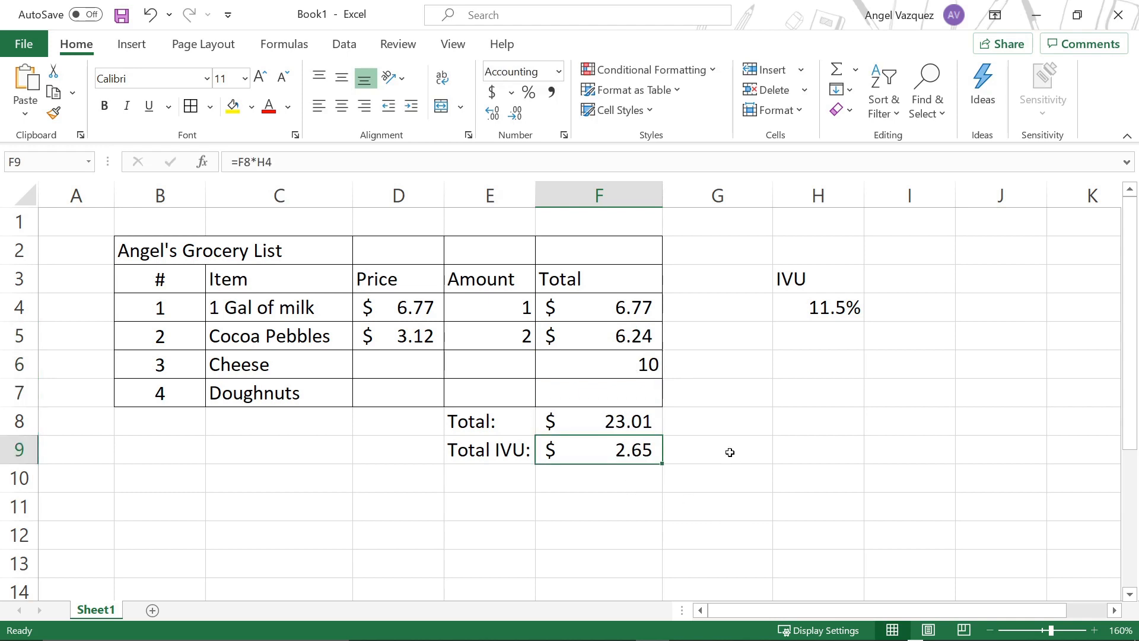
Step: Test the total and IVU formulas with 100 in cell F6, and clear the cell again
{"action": "left_click", "coordinate": [644, 371]}
{"action": "type", "text": "10"}
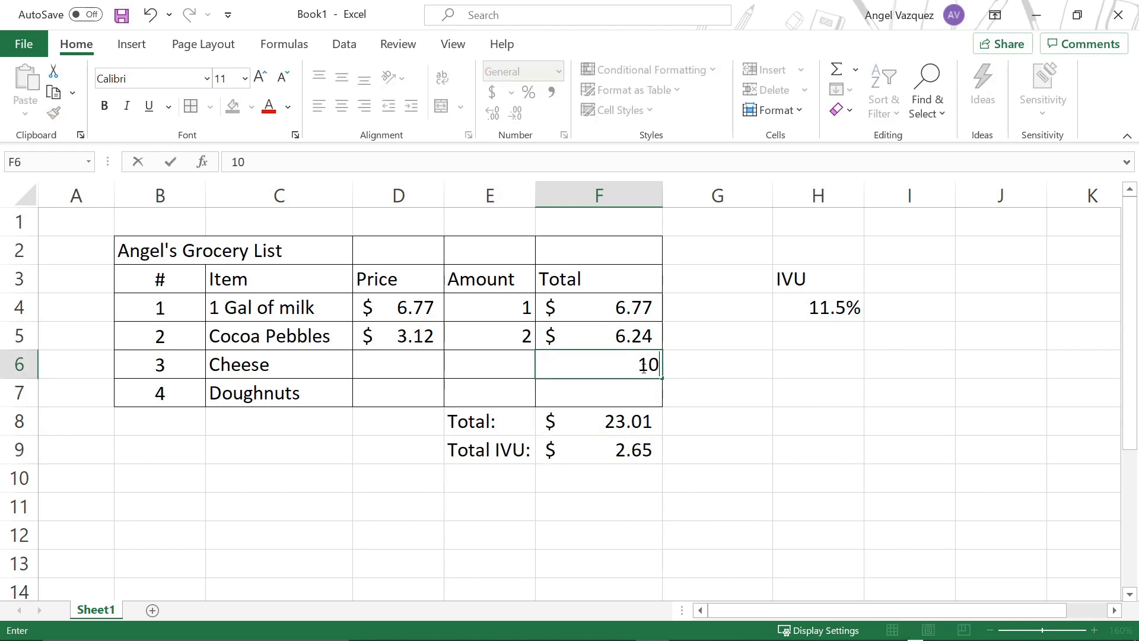
{"action": "type", "text": "0"}
{"action": "key", "text": "Up"}
{"action": "left_click", "coordinate": [633, 455]}
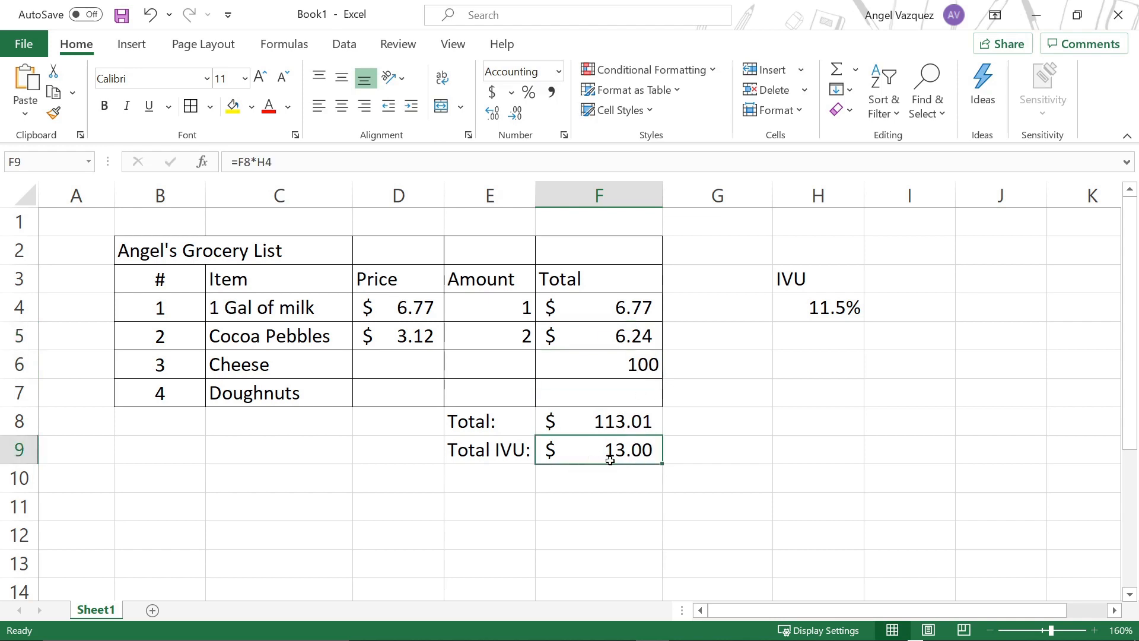
{"action": "left_click", "coordinate": [638, 367]}
{"action": "key", "text": "Delete"}
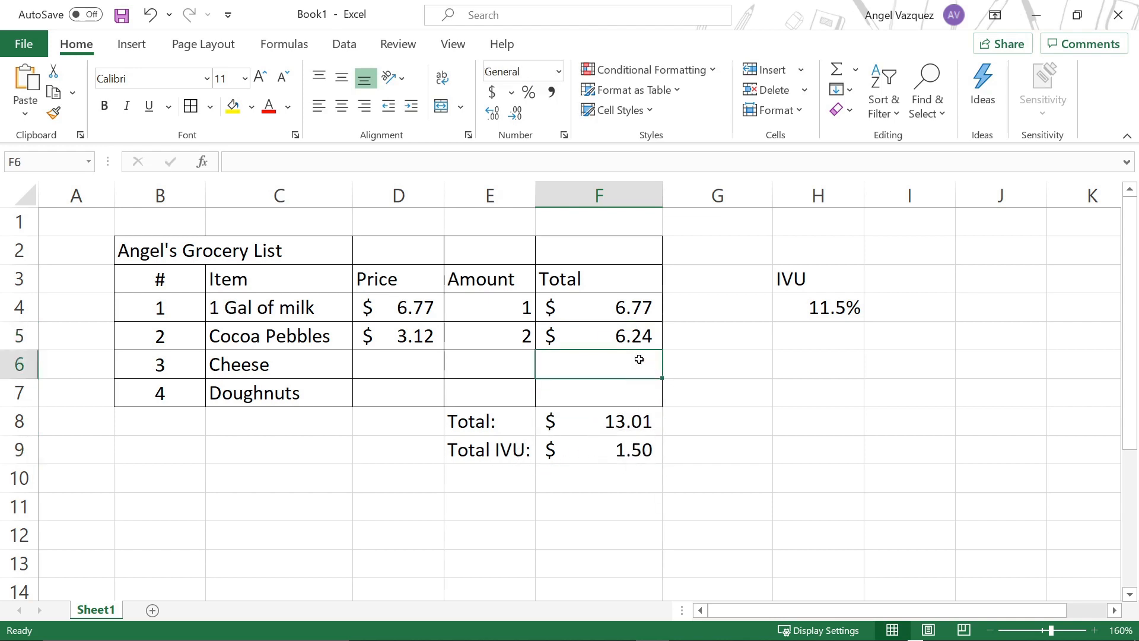
Step: Enter the label "Grand Total:" in cell E10 and widen column E to fit it
{"action": "left_click", "coordinate": [611, 418]}
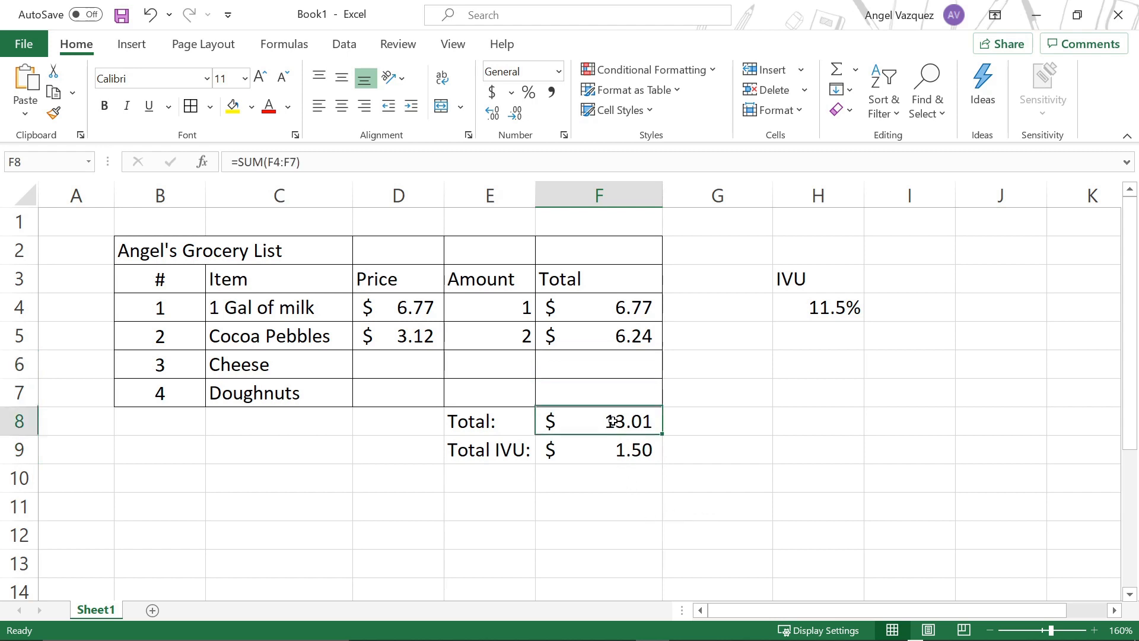
{"action": "left_click", "coordinate": [611, 444]}
{"action": "left_click", "coordinate": [500, 470]}
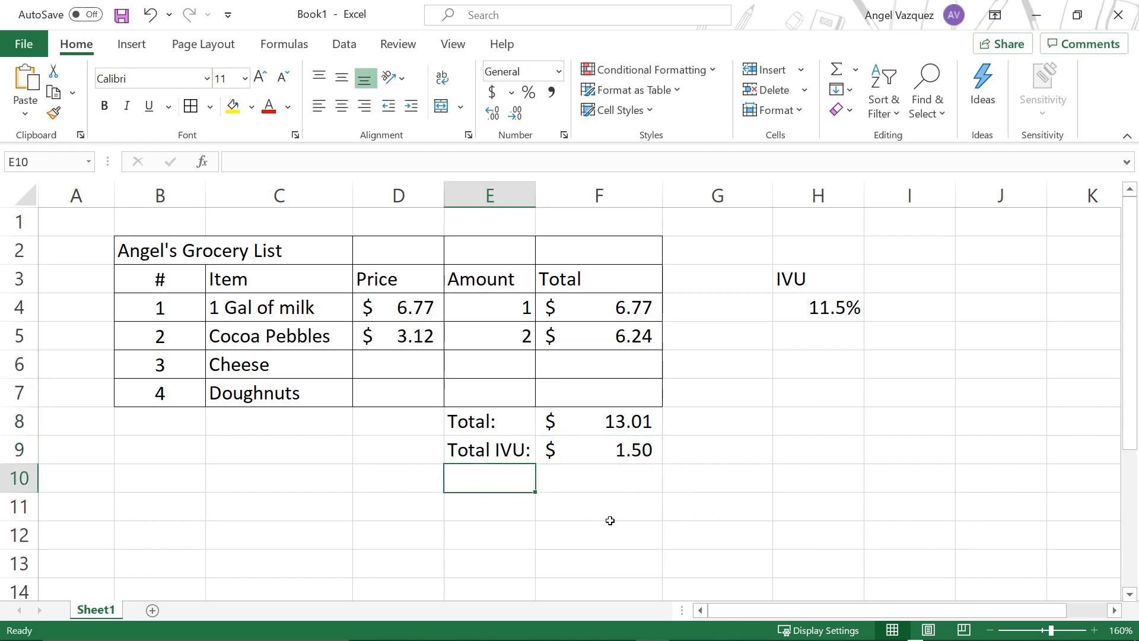
{"action": "type", "text": "ra"}
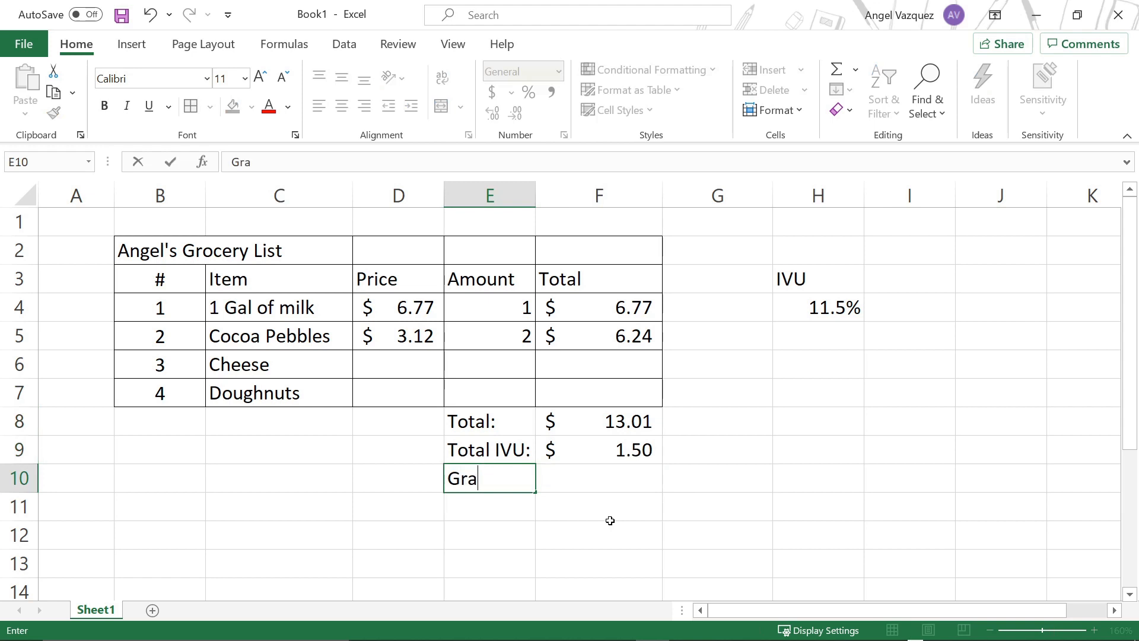
{"action": "type", "text": "nd Total:"}
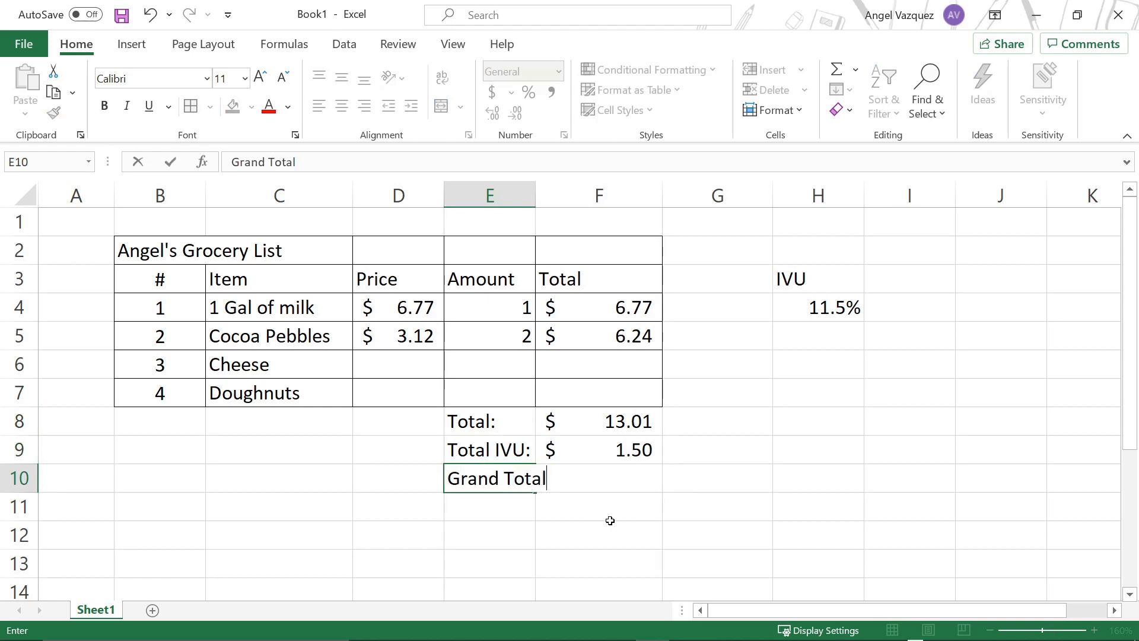
{"action": "left_click", "coordinate": [637, 482]}
{"action": "left_click", "coordinate": [678, 481]}
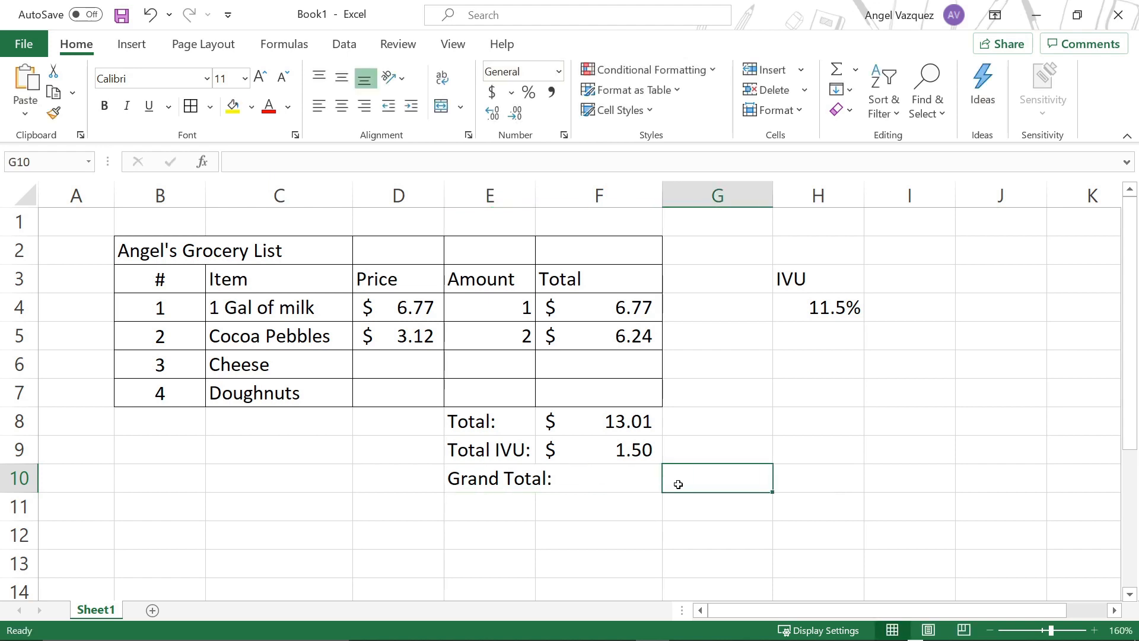
{"action": "left_click_drag", "start_coordinate": [529, 188], "coordinate": [553, 189]}
Step: Calculate the grand total in cell F10 with the formula =F8+F9, adding the total and the IVU amount
{"action": "key", "text": "Left"}
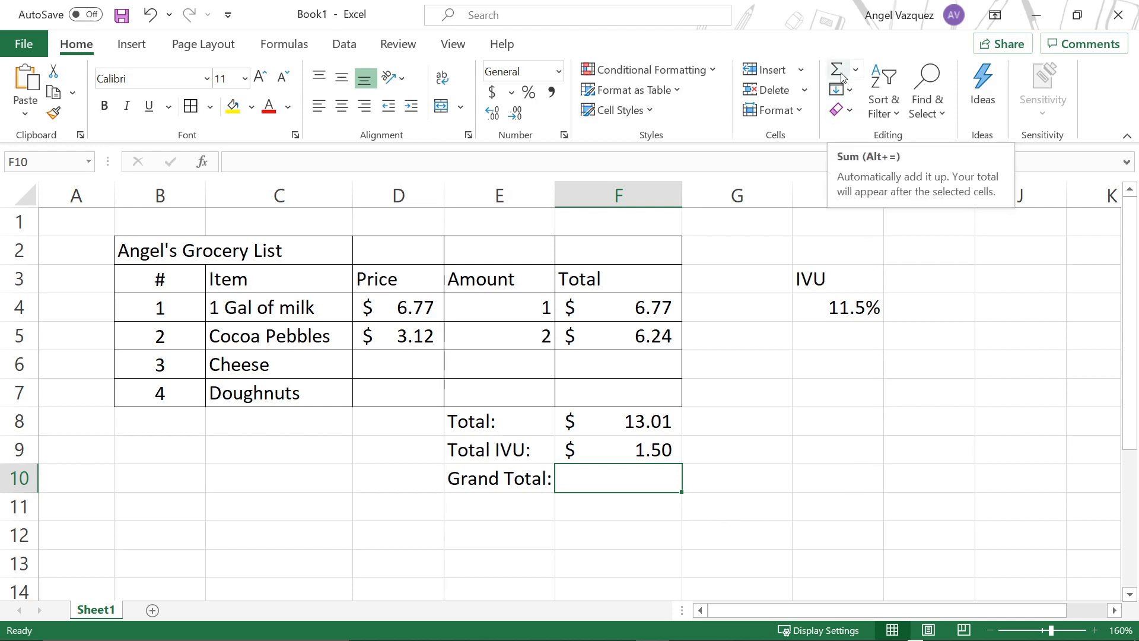
{"action": "type", "text": "="}
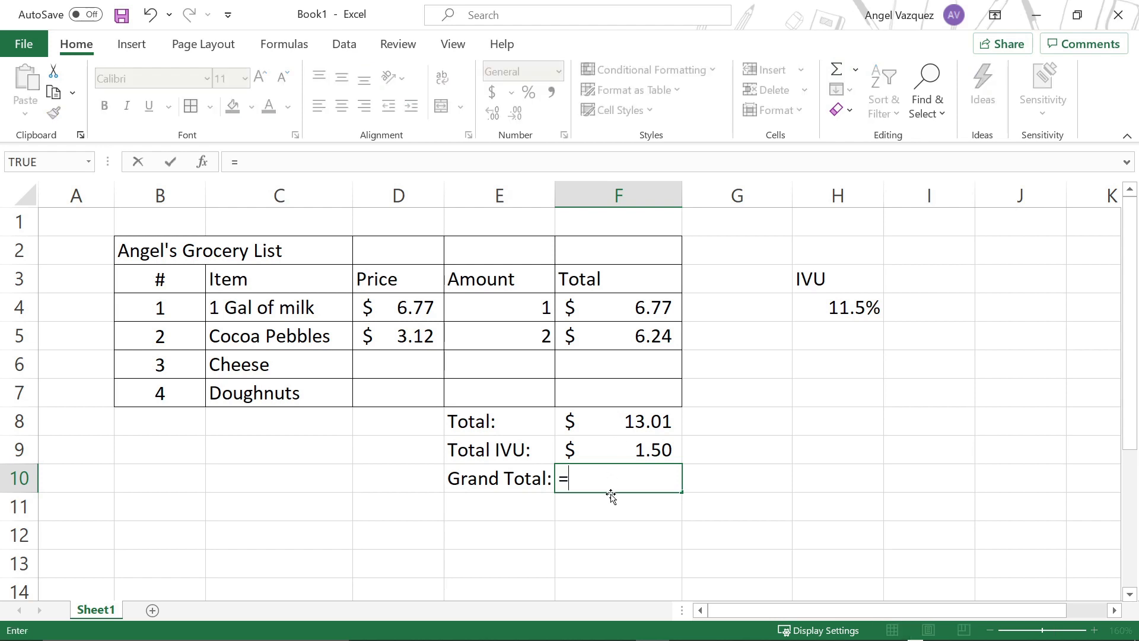
{"action": "left_click", "coordinate": [606, 422]}
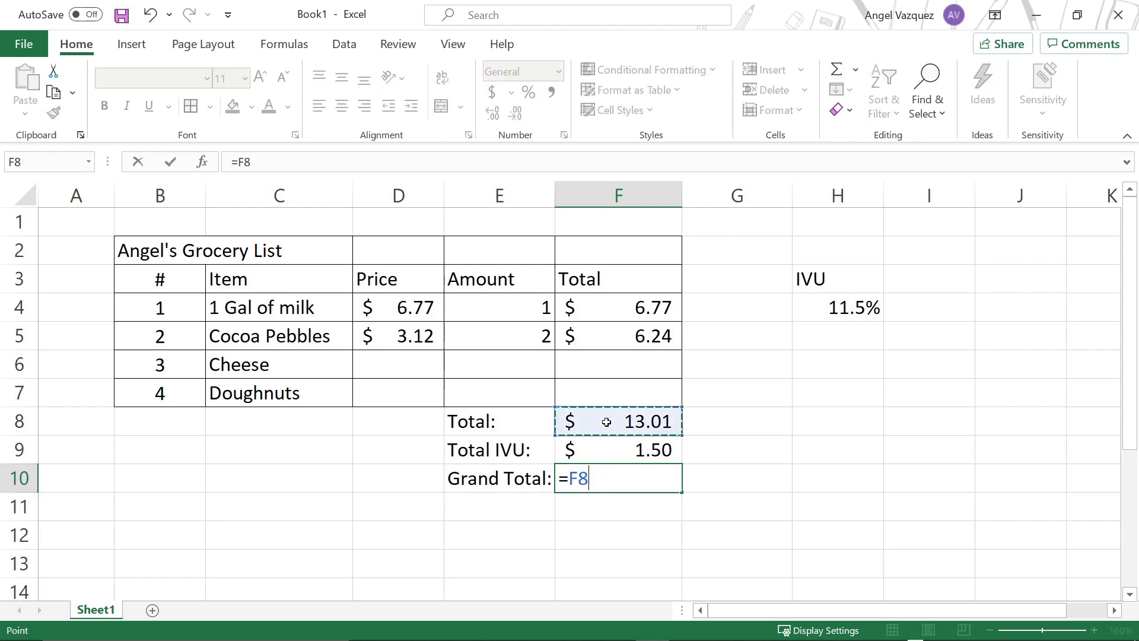
{"action": "type", "text": "+"}
{"action": "left_click", "coordinate": [608, 449]}
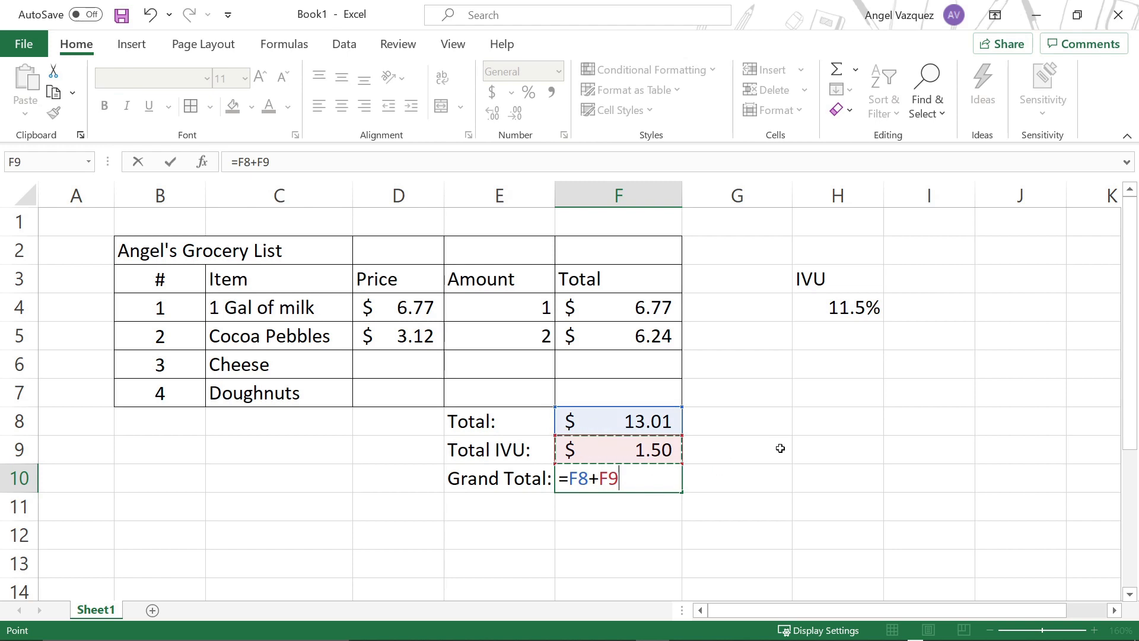
{"action": "key", "text": "Return"}
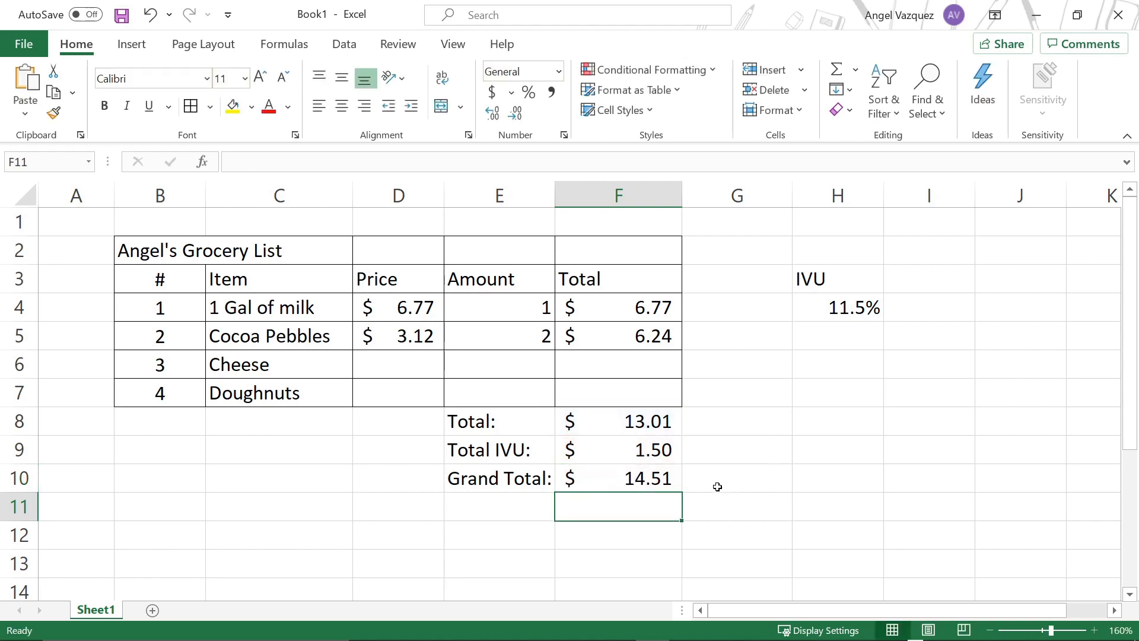
{"action": "left_click", "coordinate": [673, 477]}
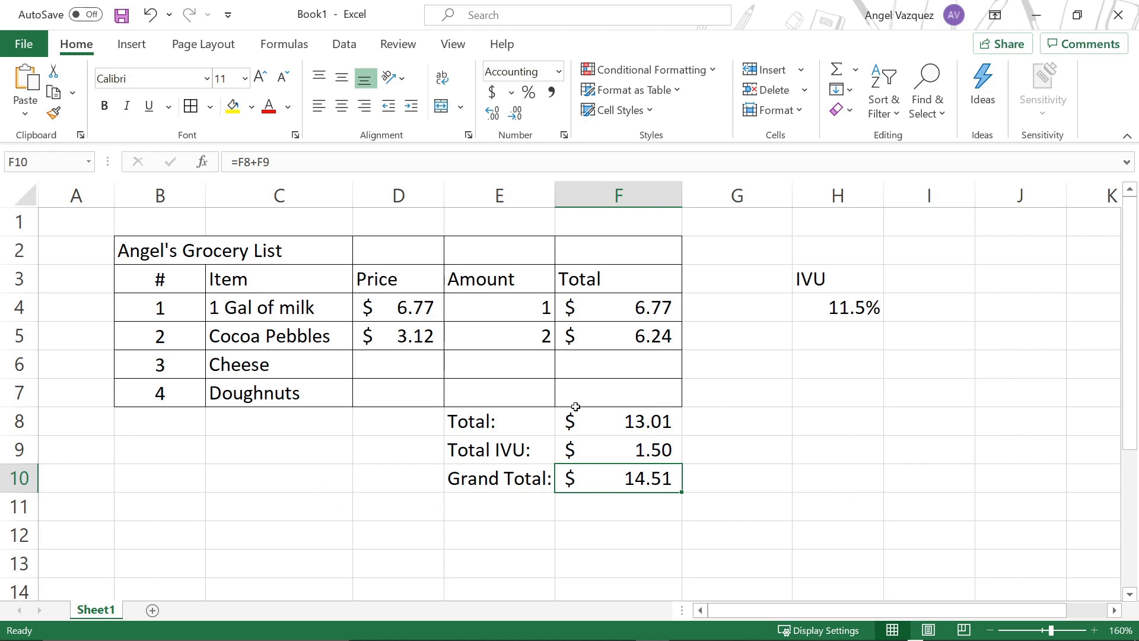
Step: Apply borders to every cell of the totals block E8:F10
{"action": "left_click", "coordinate": [634, 421]}
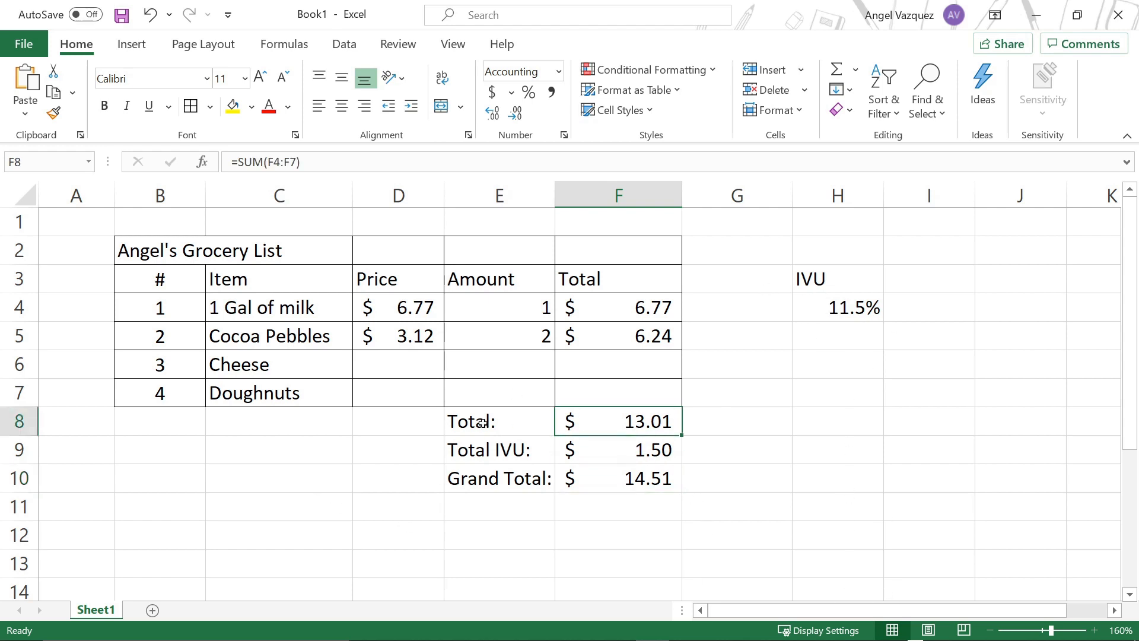
{"action": "left_click_drag", "start_coordinate": [483, 422], "coordinate": [663, 478]}
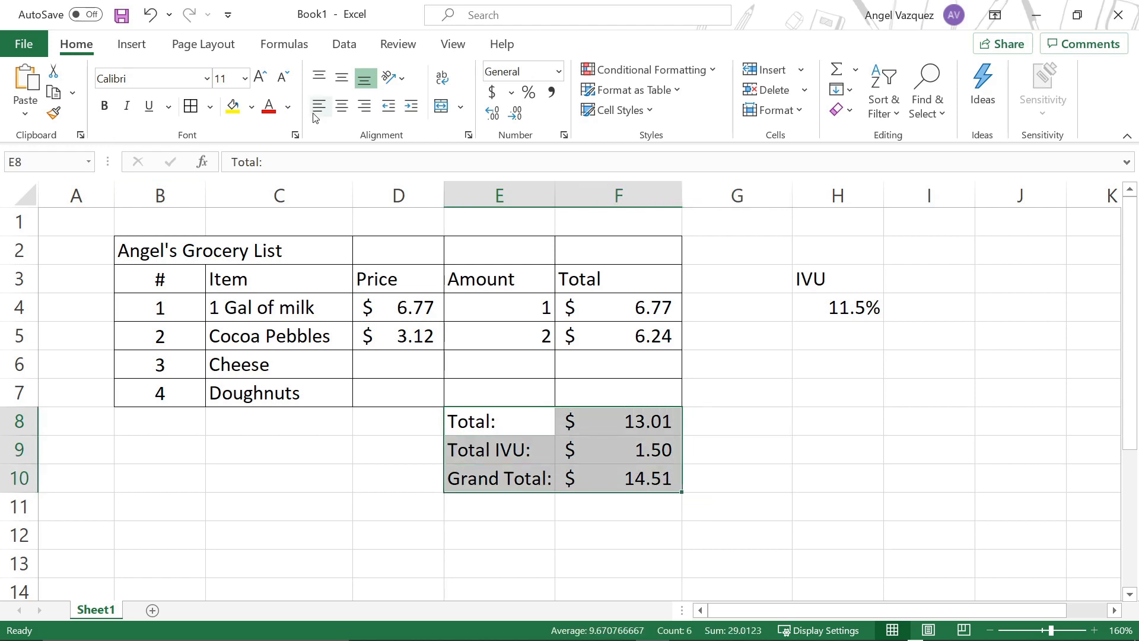
{"action": "left_click", "coordinate": [562, 334]}
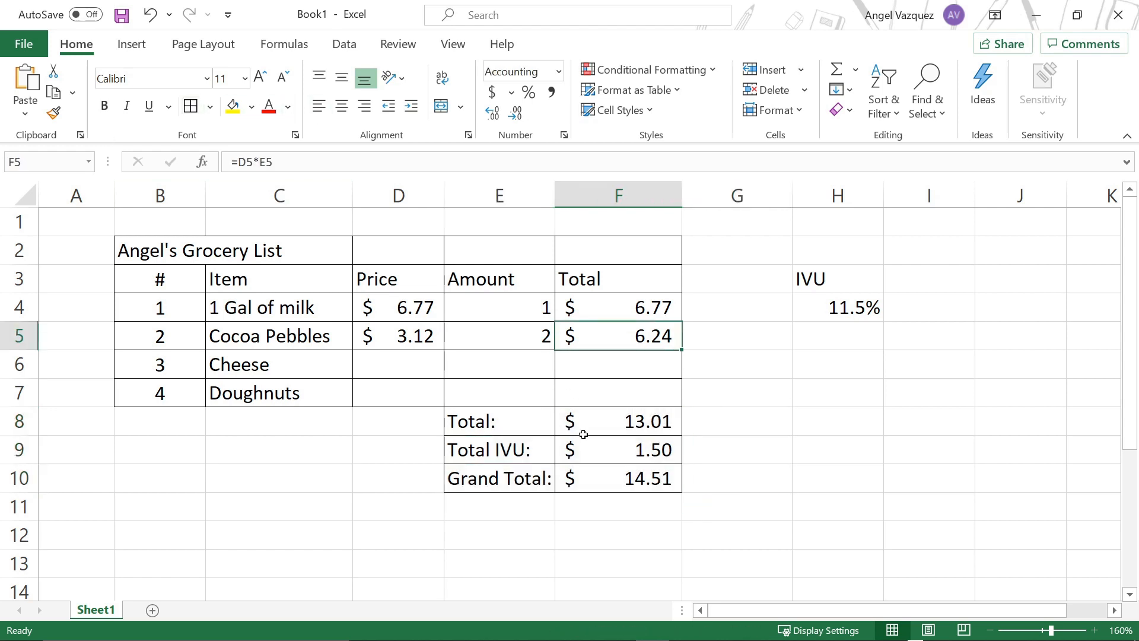
{"action": "left_click_drag", "start_coordinate": [511, 426], "coordinate": [576, 472]}
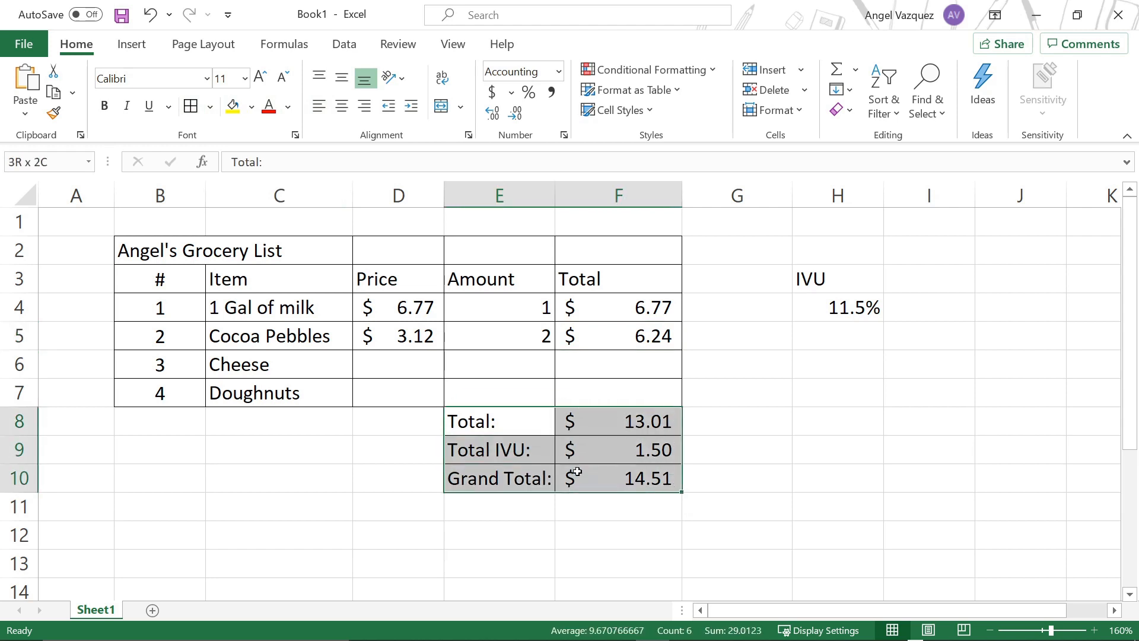
{"action": "left_click", "coordinate": [211, 107]}
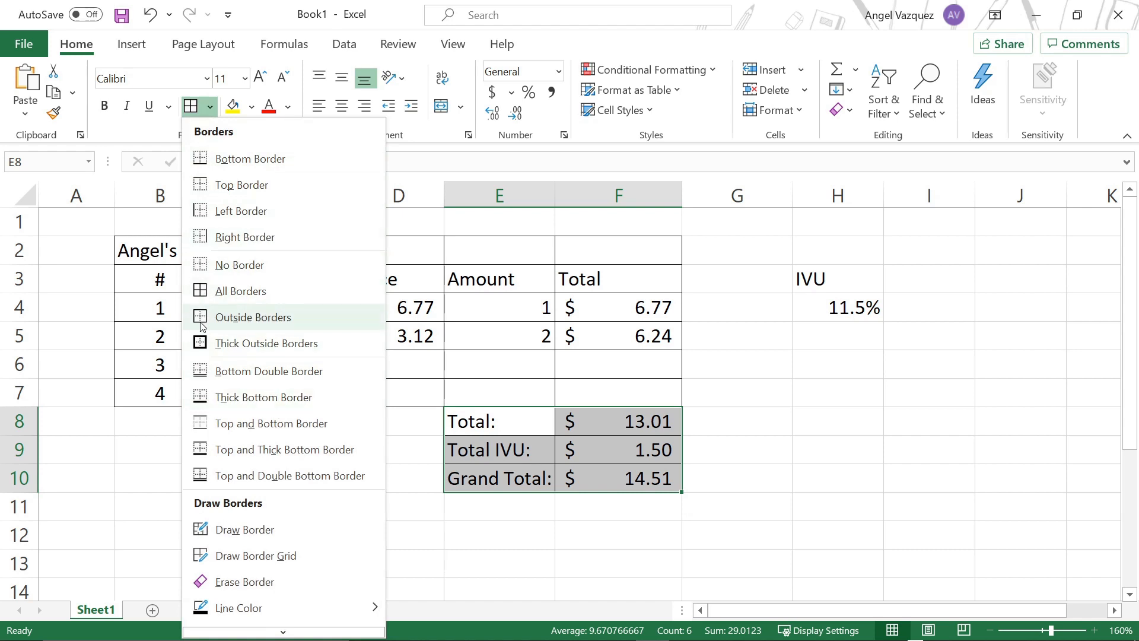
{"action": "left_click", "coordinate": [664, 369]}
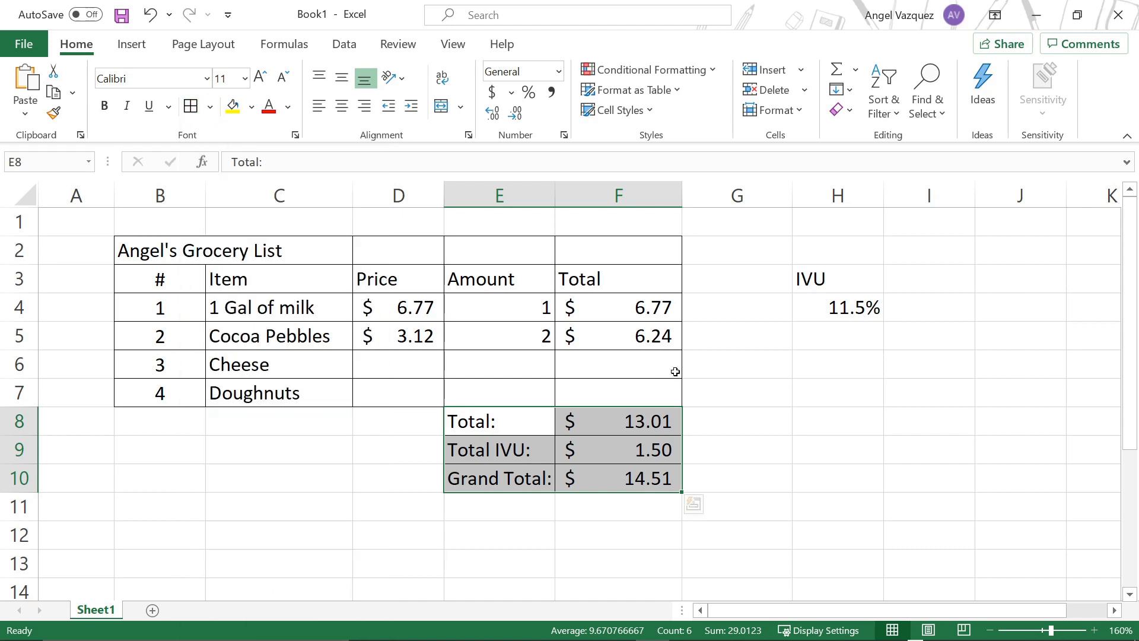
Step: Center the IVU label and its rate in cells H3:H4 horizontally and vertically, and give both cells borders
{"action": "left_click_drag", "start_coordinate": [837, 281], "coordinate": [835, 306]}
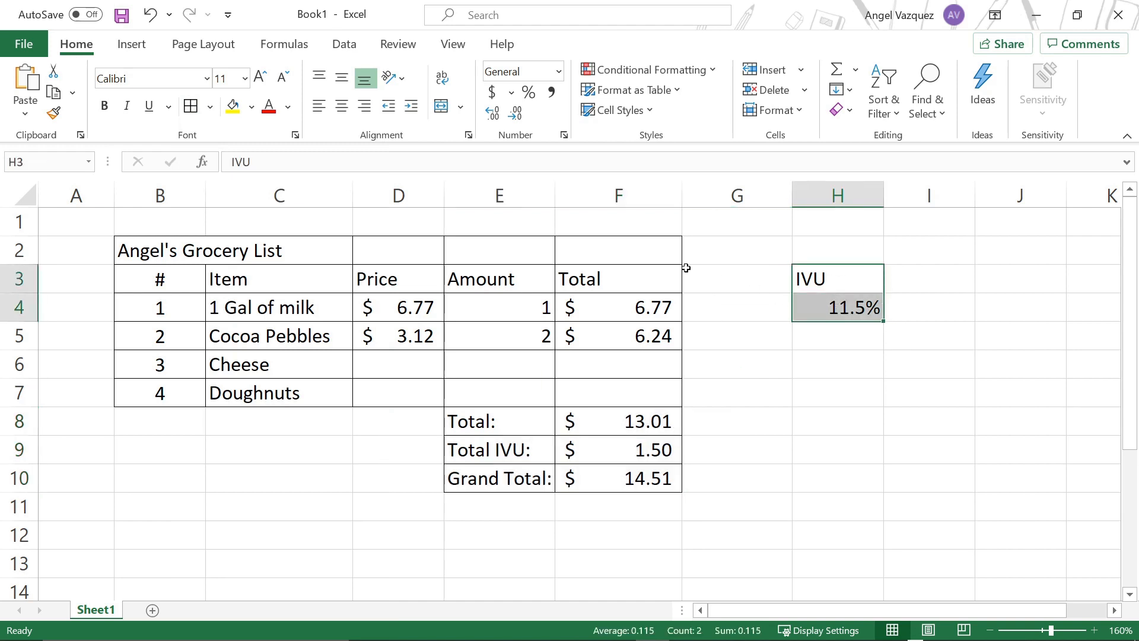
{"action": "left_click", "coordinate": [343, 104]}
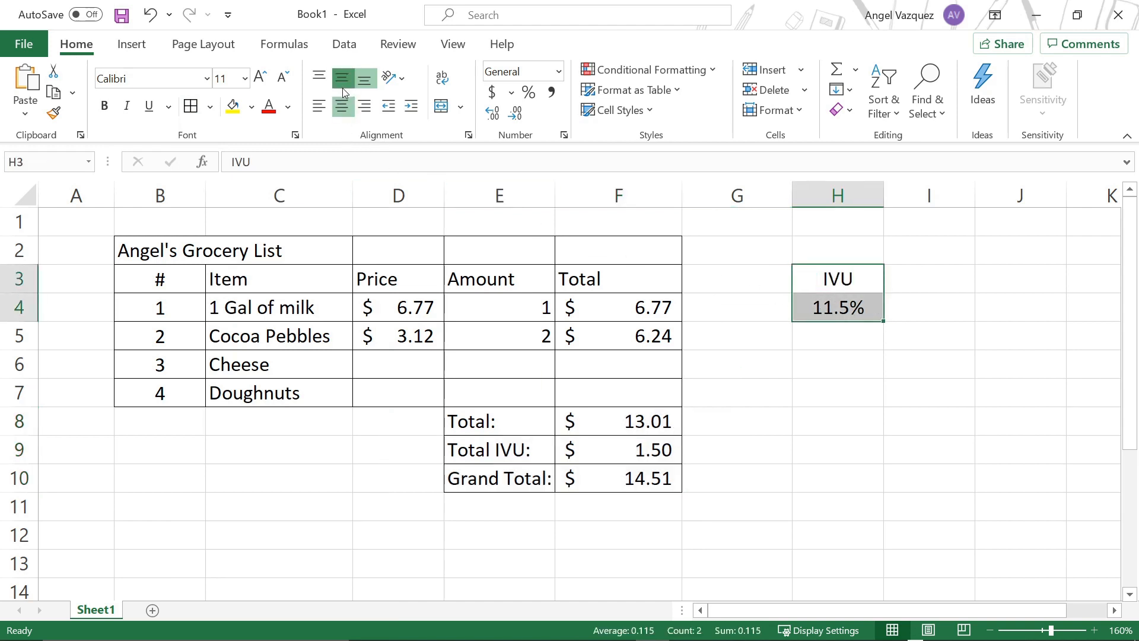
{"action": "left_click", "coordinate": [765, 287]}
{"action": "left_click_drag", "start_coordinate": [808, 283], "coordinate": [809, 305]}
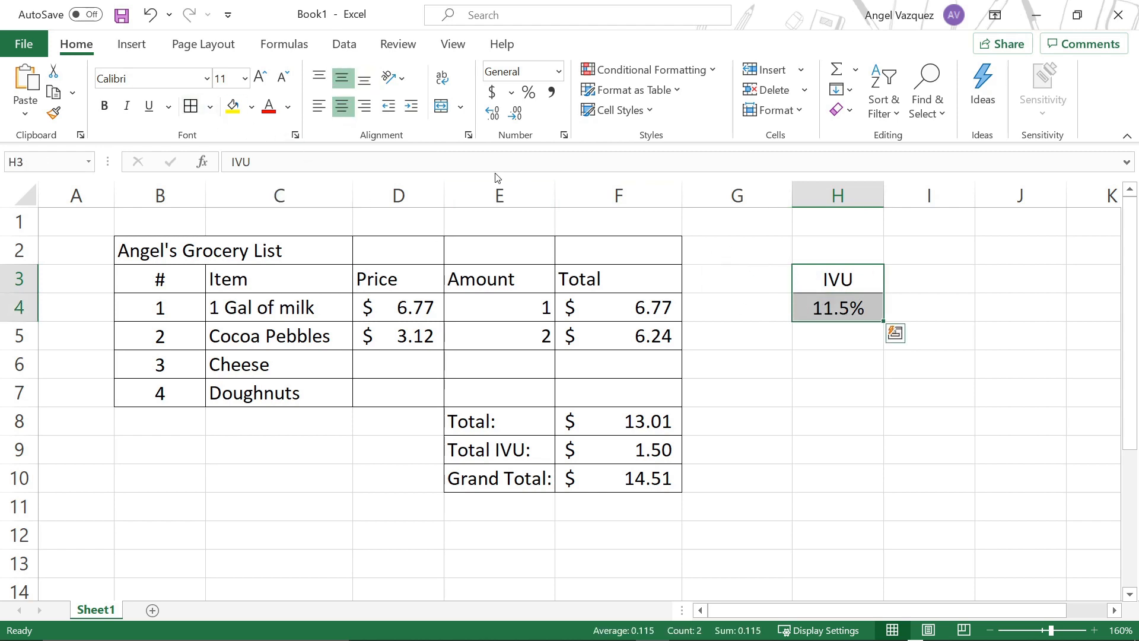
Step: Fill the IVU label and rate cells H3:H4 with light green
{"action": "left_click", "coordinate": [252, 106]}
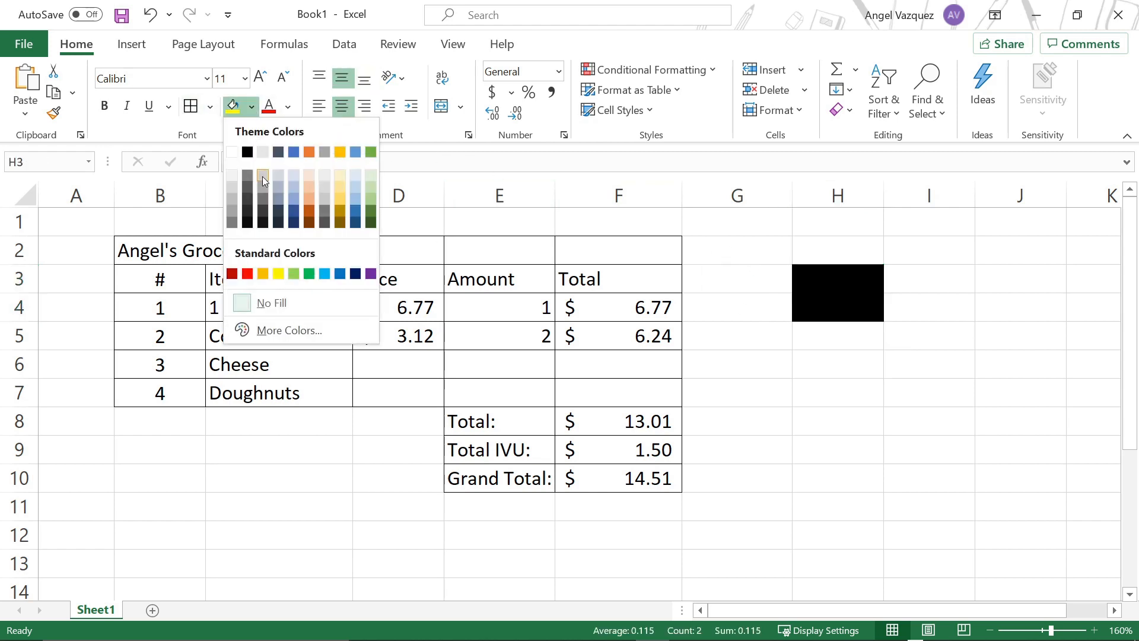
{"action": "left_click", "coordinate": [369, 189]}
{"action": "left_click", "coordinate": [823, 320]}
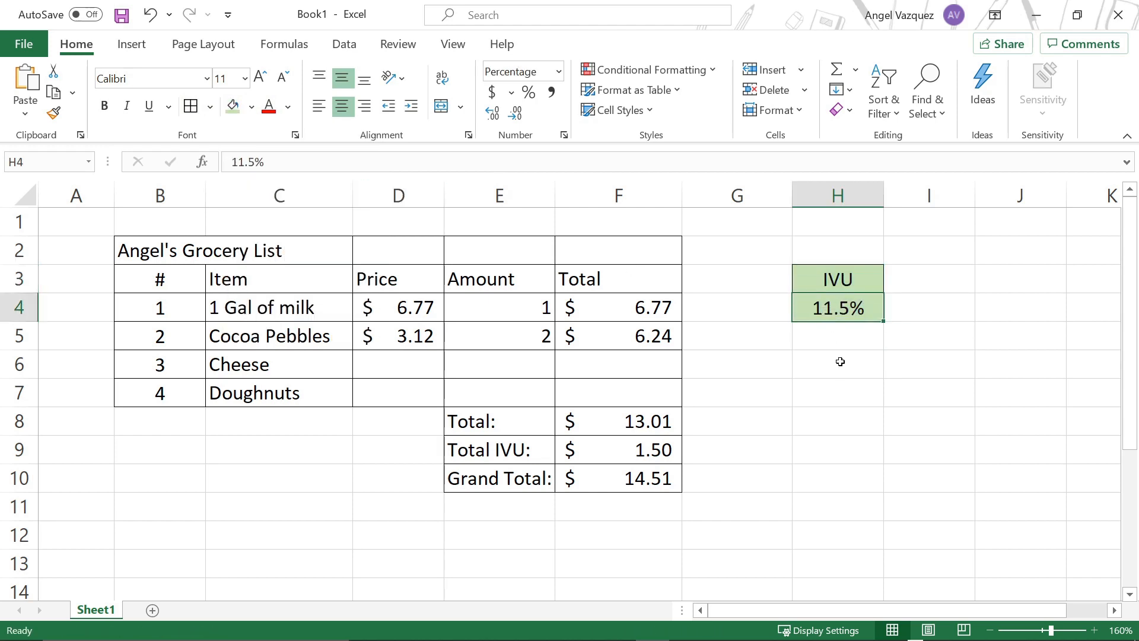
{"action": "left_click", "coordinate": [839, 359]}
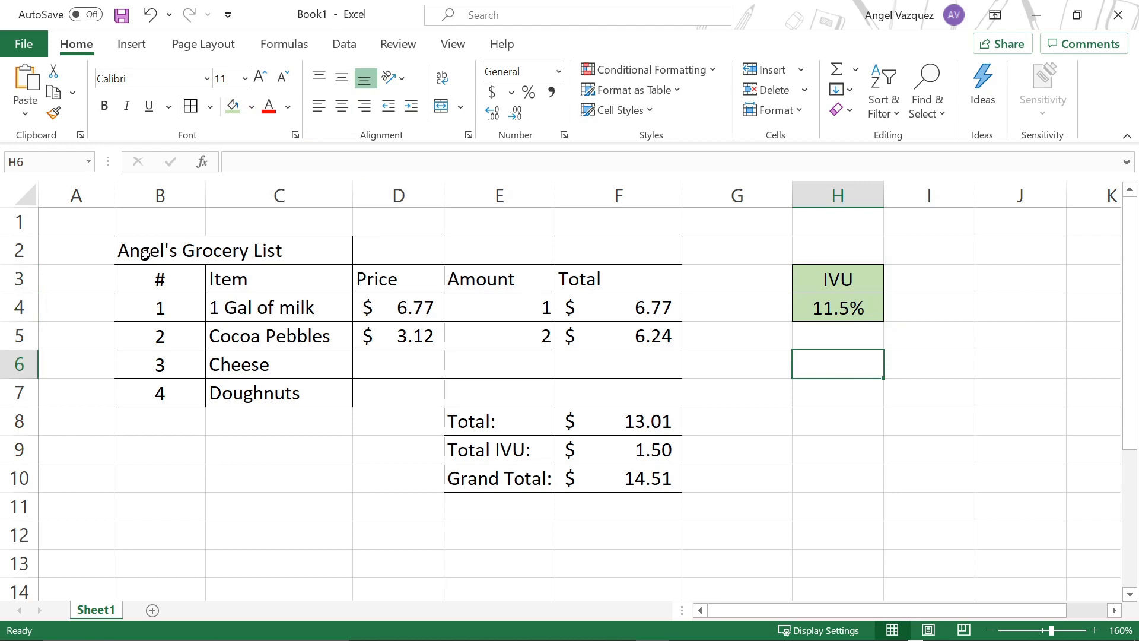
Step: Merge and center the grocery list title across cells B2:F2
{"action": "left_click_drag", "start_coordinate": [144, 254], "coordinate": [554, 259]}
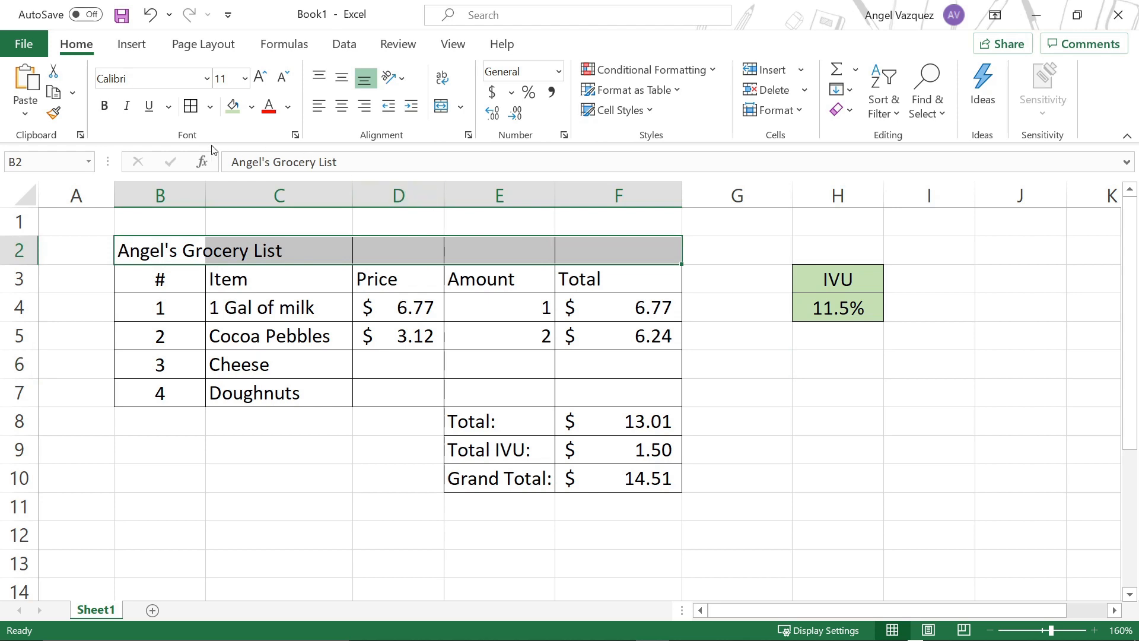
{"action": "left_click", "coordinate": [442, 107]}
{"action": "left_click", "coordinate": [512, 348]}
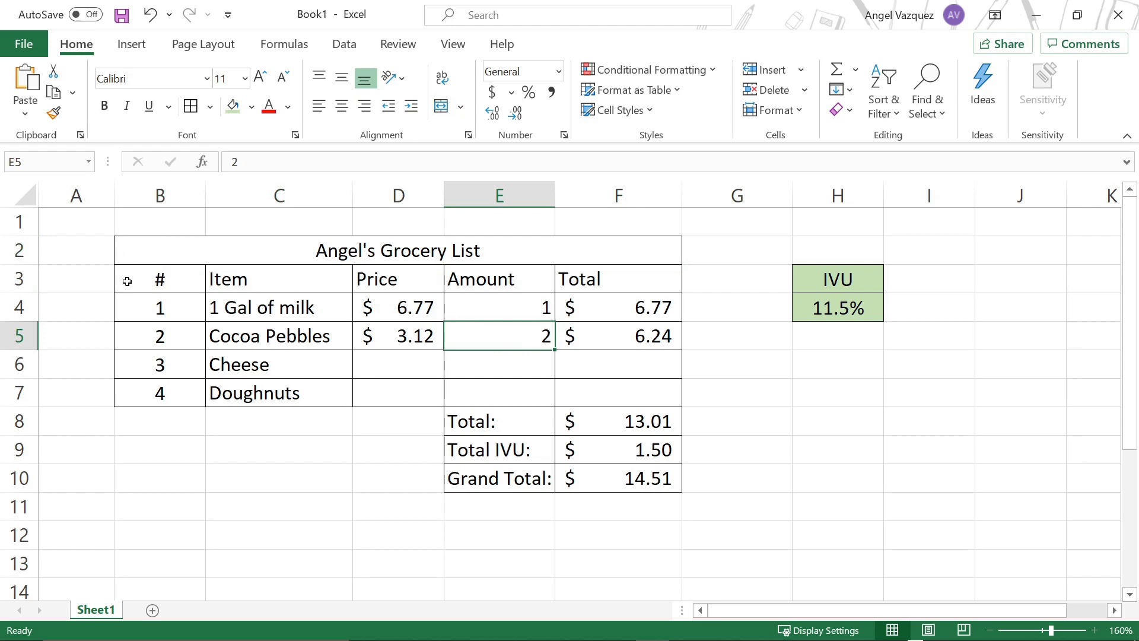
Step: Look through the number formats available for the milk row's amount in cell E4, leaving its format unchanged
{"action": "left_click", "coordinate": [566, 423]}
{"action": "left_click", "coordinate": [579, 332]}
{"action": "left_click", "coordinate": [522, 308]}
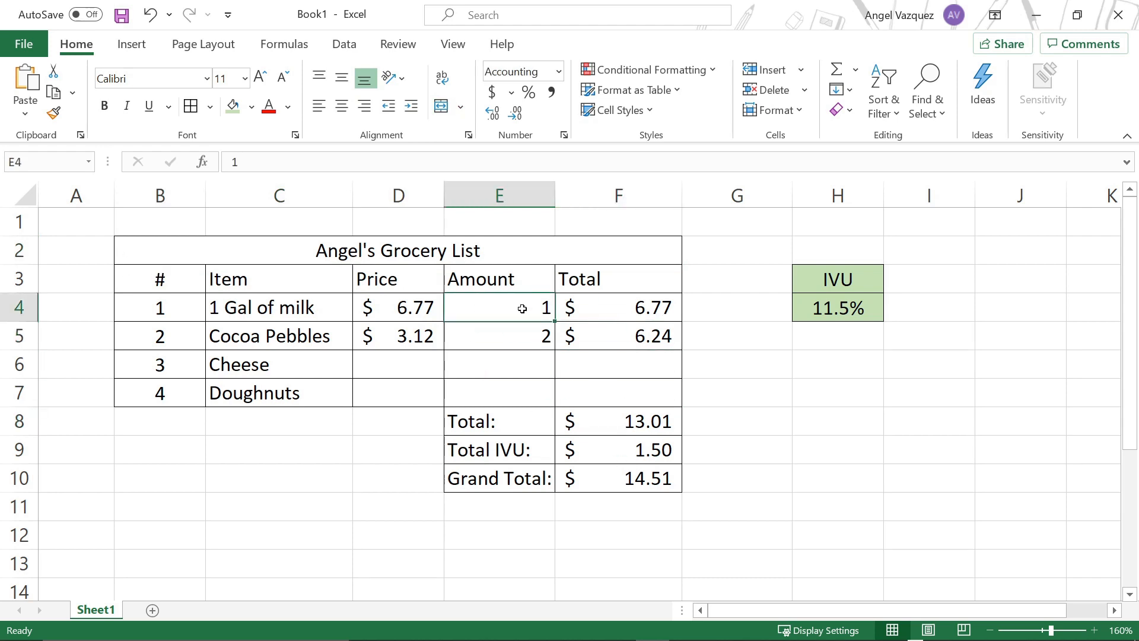
{"action": "left_click", "coordinate": [558, 71]}
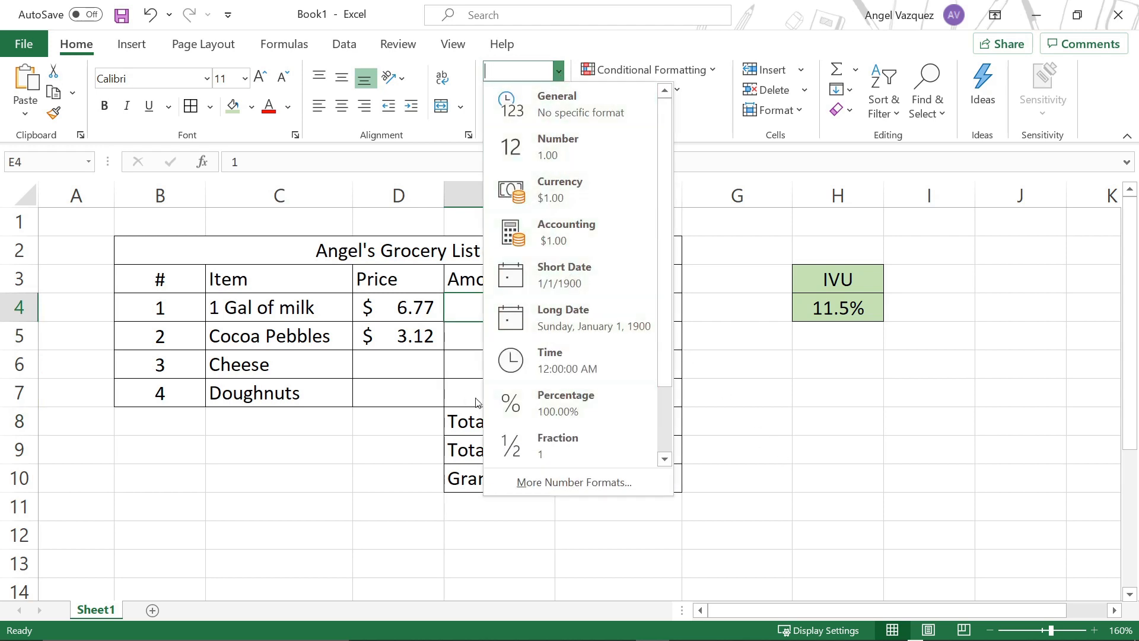
{"action": "left_click", "coordinate": [349, 387]}
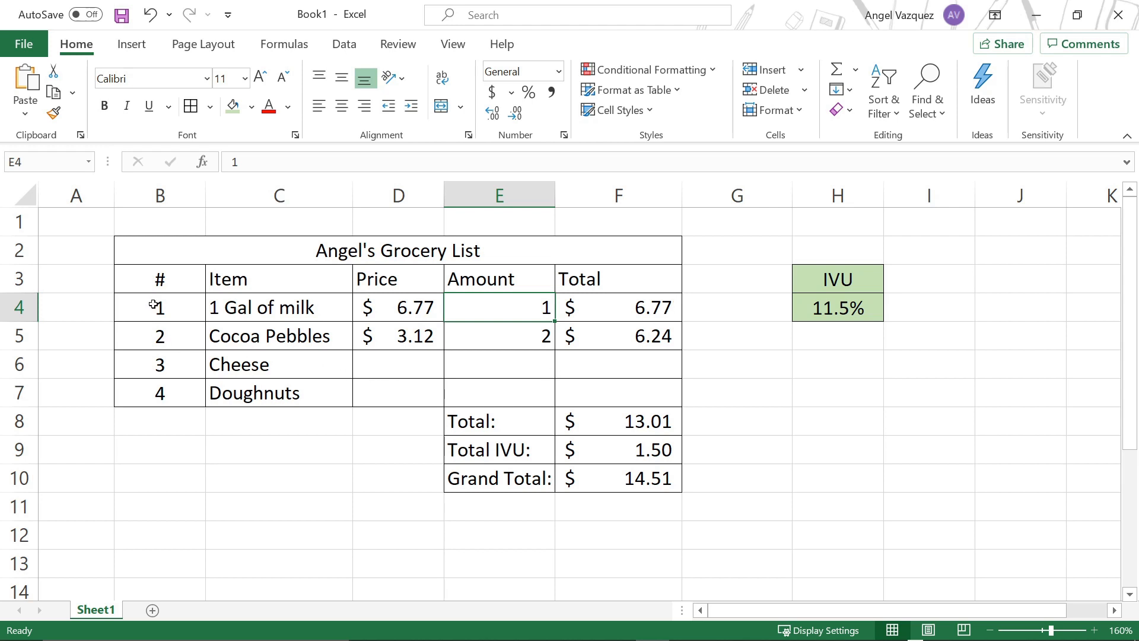
Step: Review the item numbers in column B and the total, IVU and grand total formulas in cells F8:F10
{"action": "left_click_drag", "start_coordinate": [153, 304], "coordinate": [153, 417]}
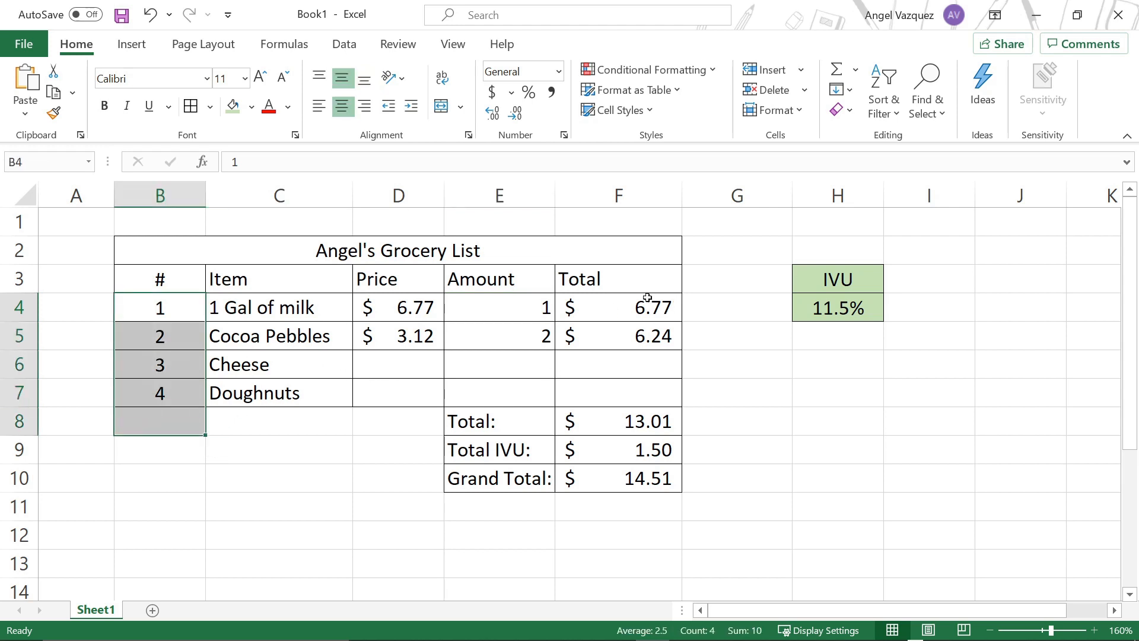
{"action": "left_click", "coordinate": [656, 422]}
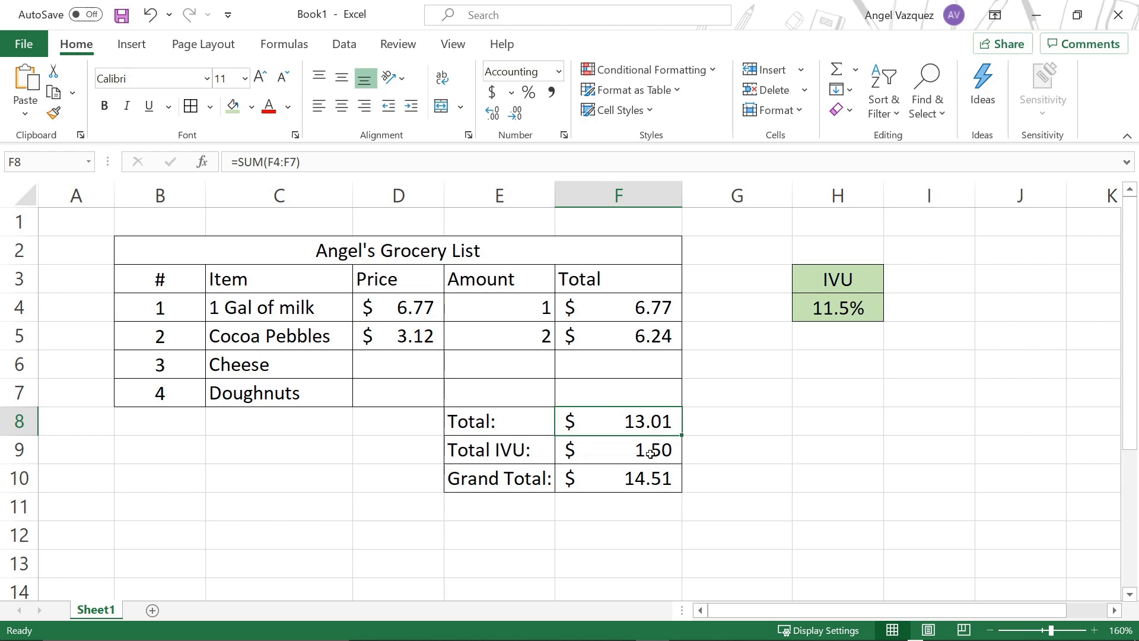
{"action": "left_click", "coordinate": [651, 452]}
{"action": "left_click", "coordinate": [653, 476]}
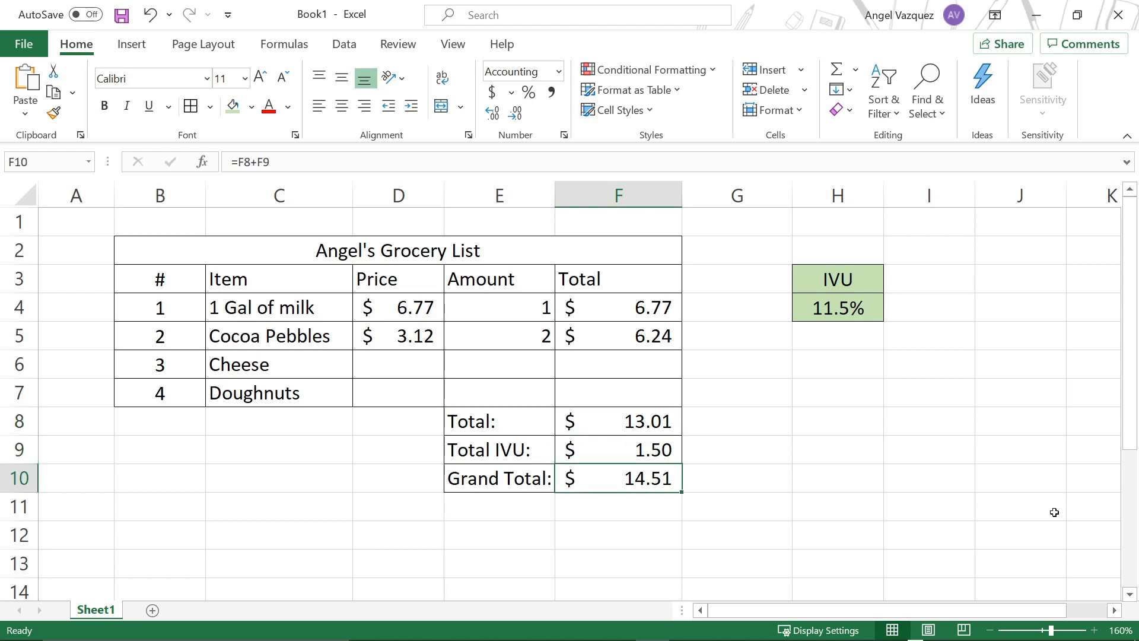
{"action": "left_click", "coordinate": [784, 490]}
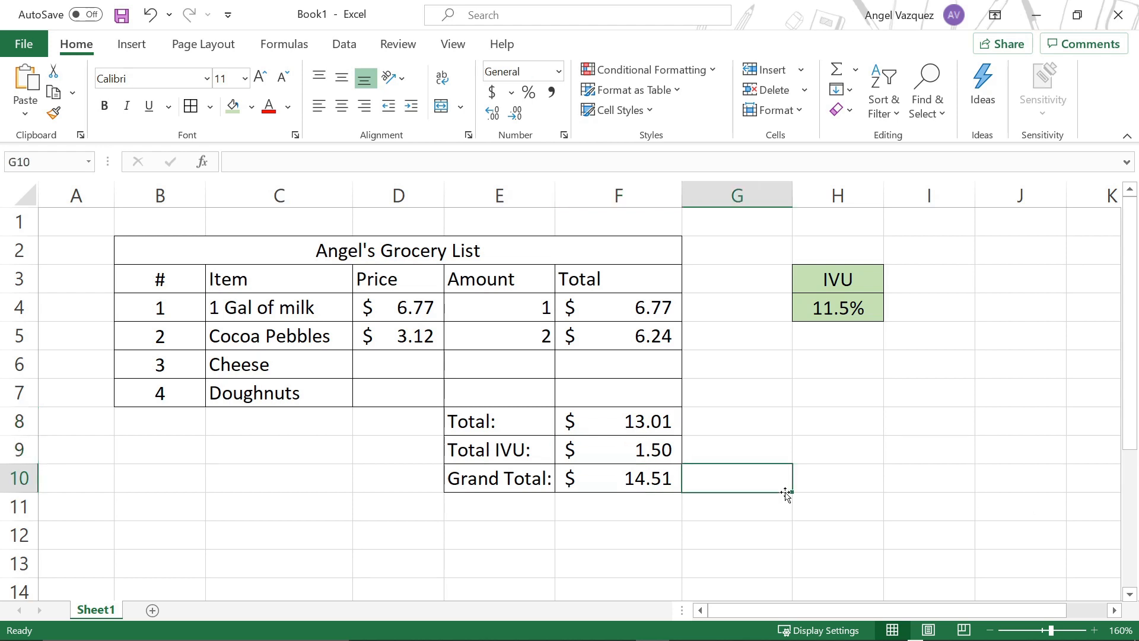